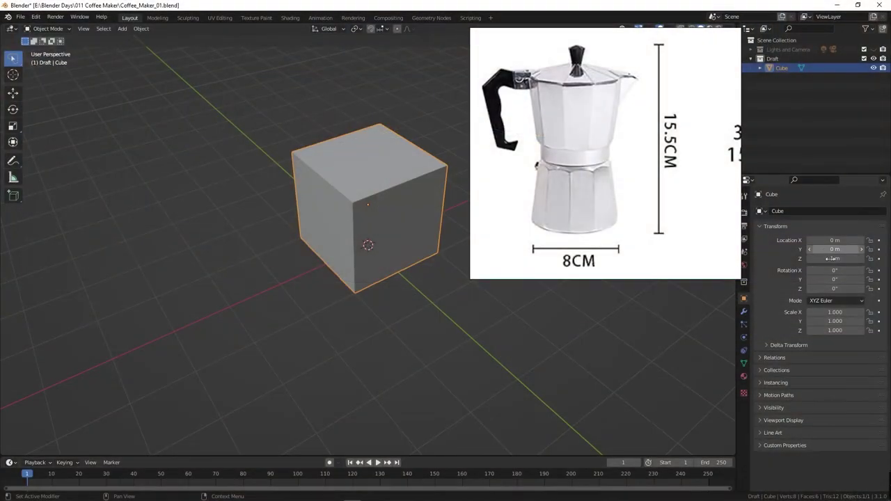
# Scale the cube to 0.8 × 0.8 × 1.55 in the N-panel
pyautogui.click(830, 331)
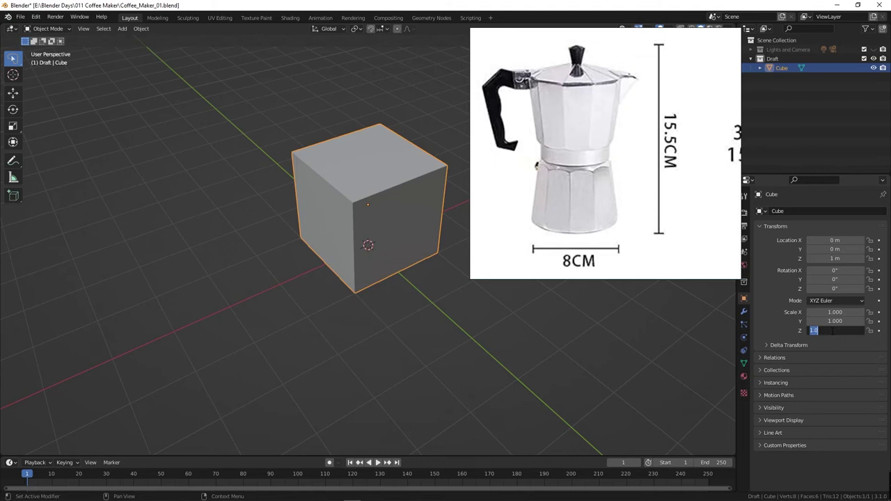
pyautogui.write('1.55')
pyautogui.press('Return')
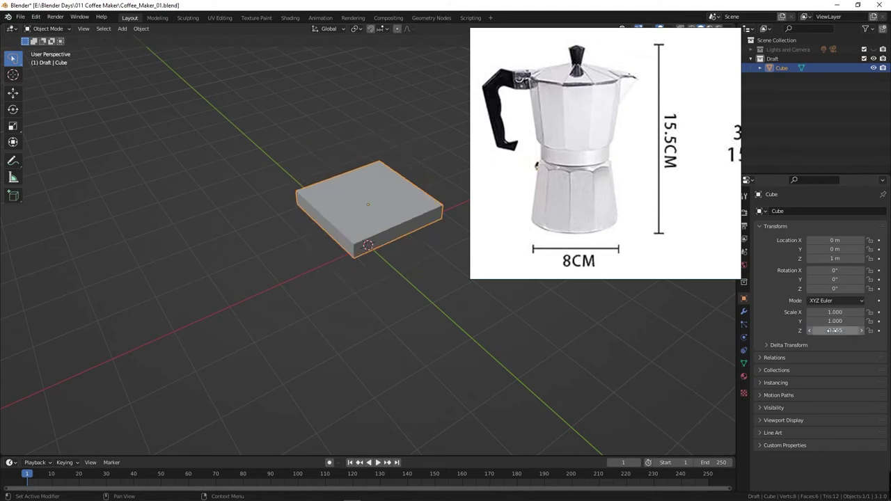
pyautogui.click(833, 331)
pyautogui.write('.55')
pyautogui.press('Return')
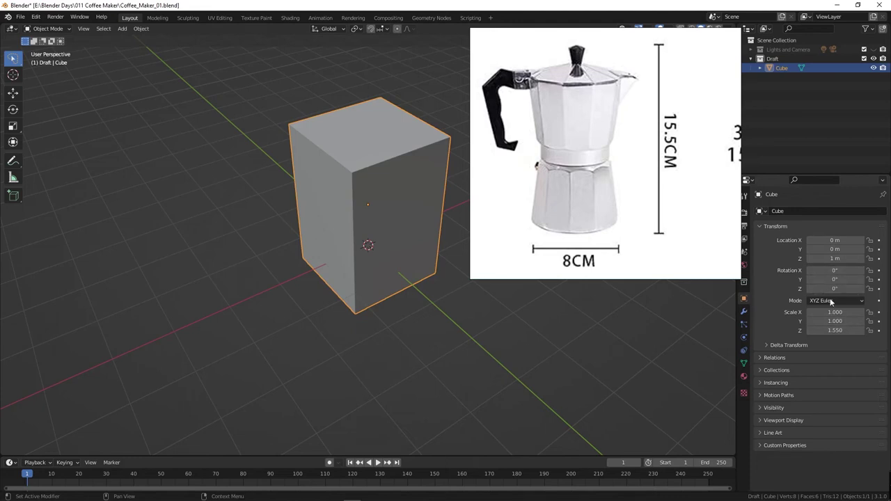
pyautogui.write('8')
pyautogui.press('Return')
pyautogui.write('0.8')
pyautogui.press('Return')
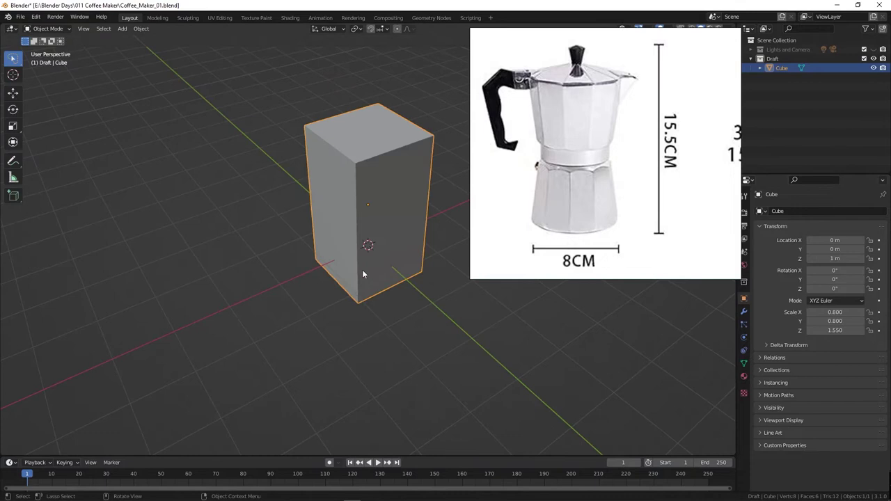
# Lift the tall box vertically in front view so it stands on the grid at Z 1.5576 m
pyautogui.moveTo(362, 274); pyautogui.dragTo(362, 228, button='middle')
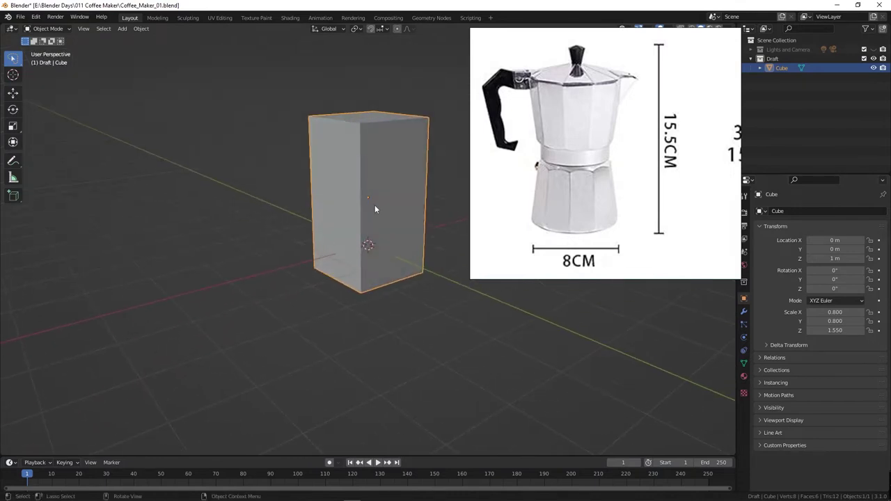
pyautogui.press('w')
pyautogui.press('KP_1')
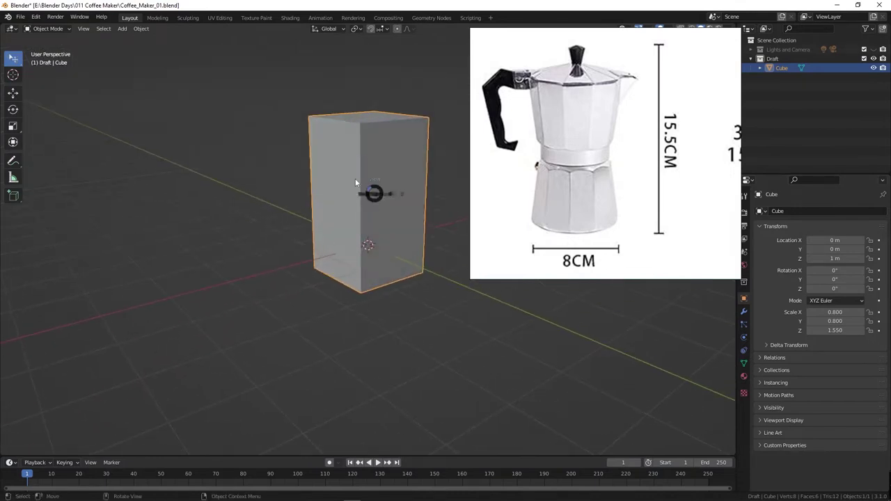
pyautogui.press('g')
pyautogui.press('z')
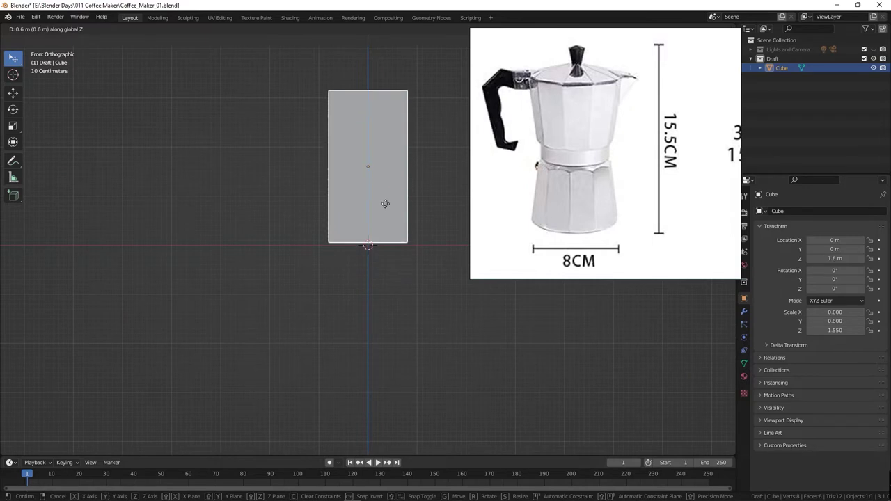
pyautogui.click(384, 204)
pyautogui.moveTo(384, 204)
pyautogui.mouseDown(button='middle')
pyautogui.moveTo(390, 210)
pyautogui.moveTo(358, 268)
pyautogui.mouseUp(button='middle')
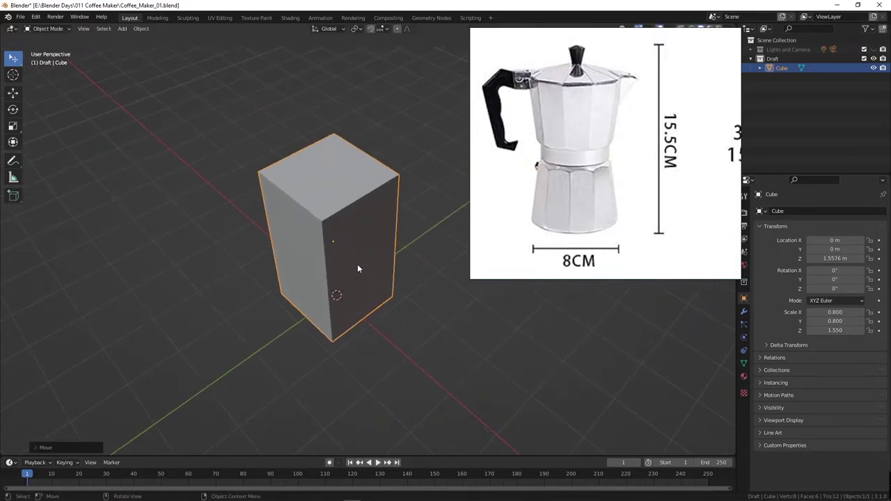
pyautogui.press('Tab')
# Add two centred loop cuts through the middle of the box, one each way
pyautogui.hotkey('ctrl', 'r')
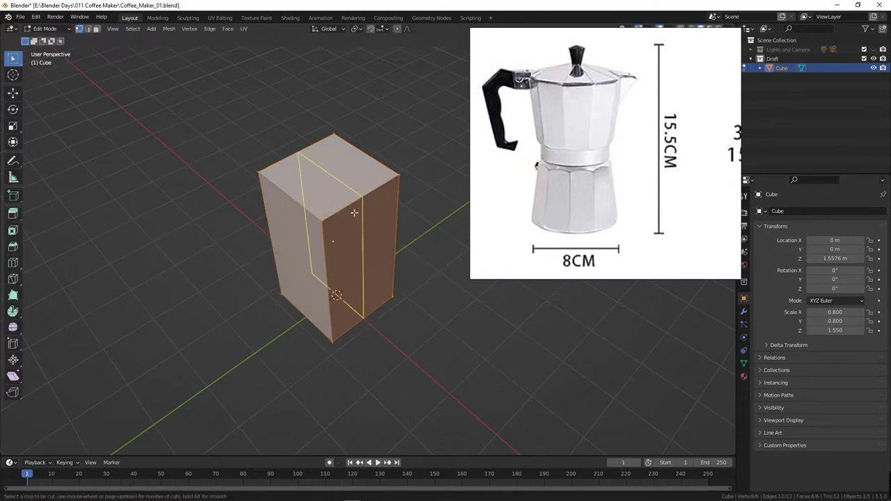
pyautogui.click(355, 211)
pyautogui.rightClick(352, 209)
pyautogui.hotkey('ctrl', 'r')
pyautogui.click(326, 190)
pyautogui.rightClick(326, 190)
# Scale the mesh in top view to push its outline into an octagon
pyautogui.press('KP_7')
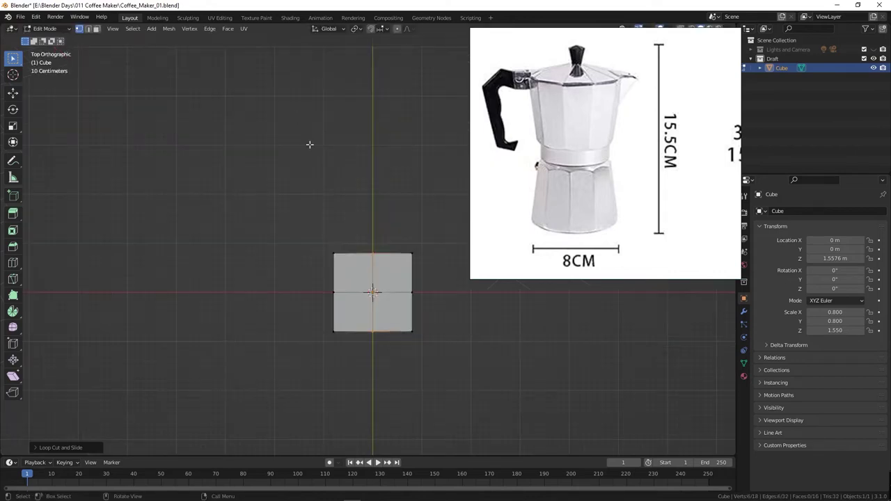
pyautogui.press('a')
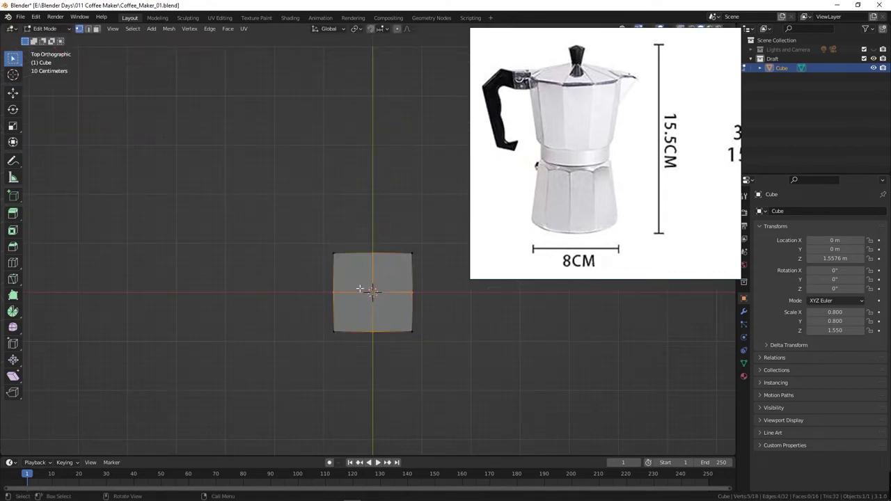
pyautogui.press('s')
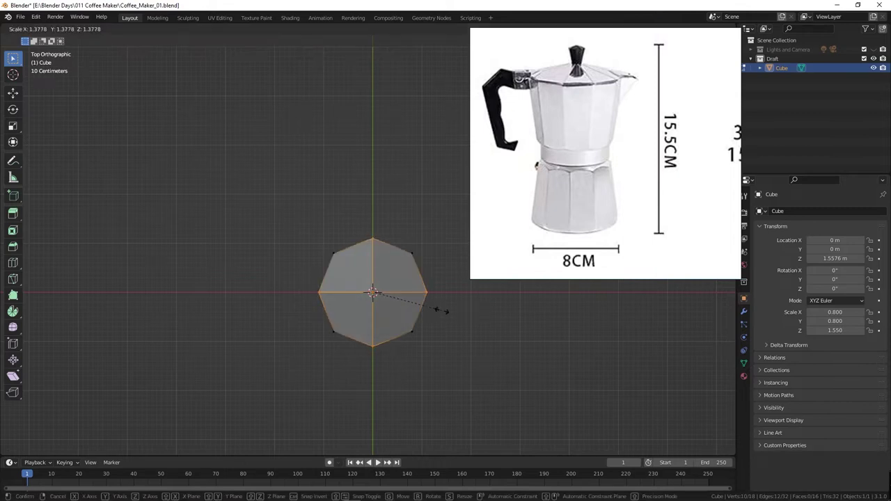
pyautogui.click(438, 308)
# Add a 32-vertex circle and scale it to ring the octagon's outline
pyautogui.hotkey('shift', 'a')
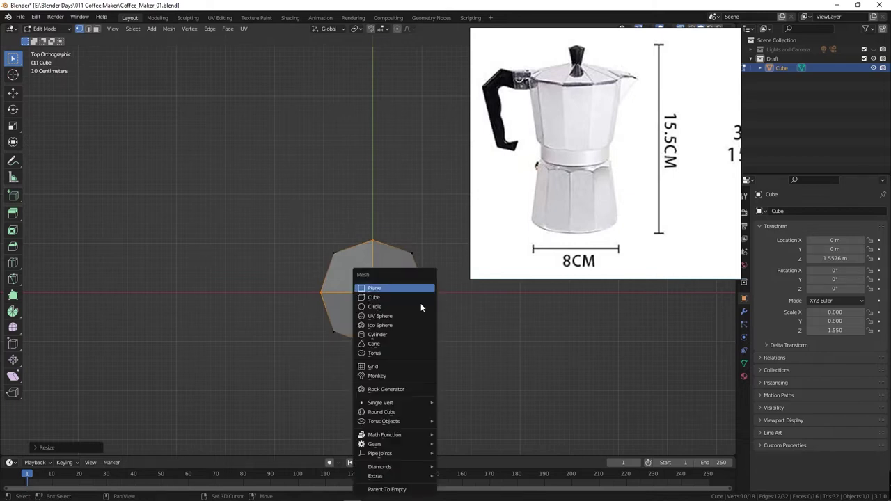
pyautogui.click(421, 307)
pyautogui.press('s')
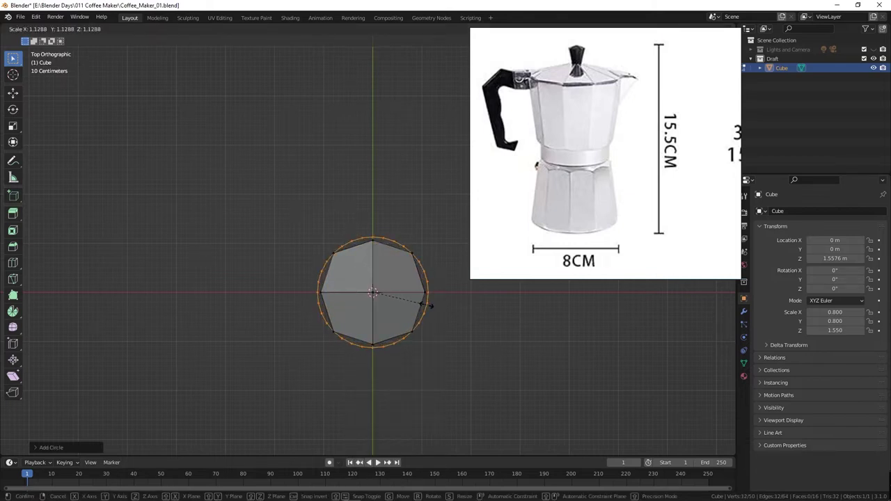
pyautogui.click(427, 305)
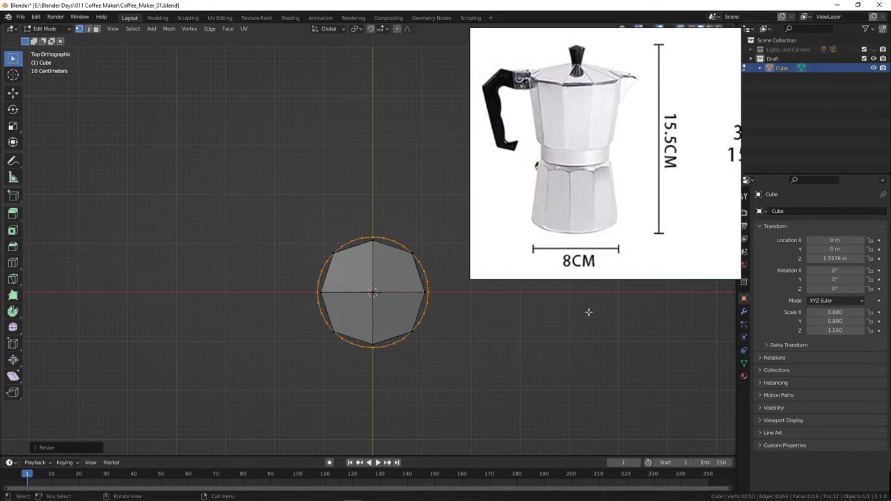
pyautogui.moveTo(671, 148); pyautogui.dragTo(646, 156)
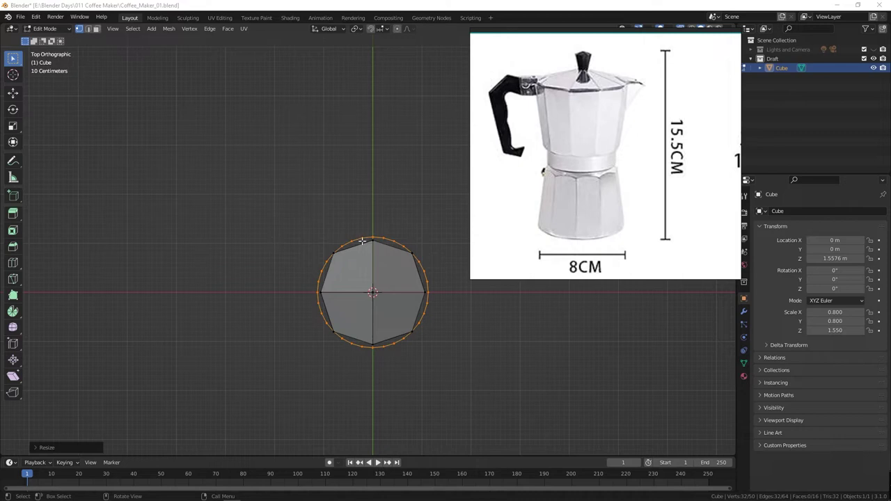
# Separate the circle's vertices into their own object, Cube.001
pyautogui.rightClick(378, 186)
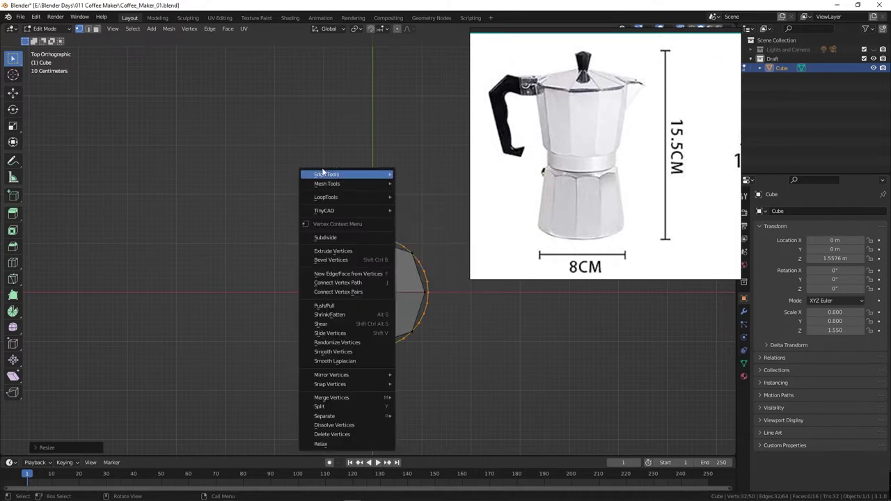
pyautogui.hotkey('ctrl', 'Tab')
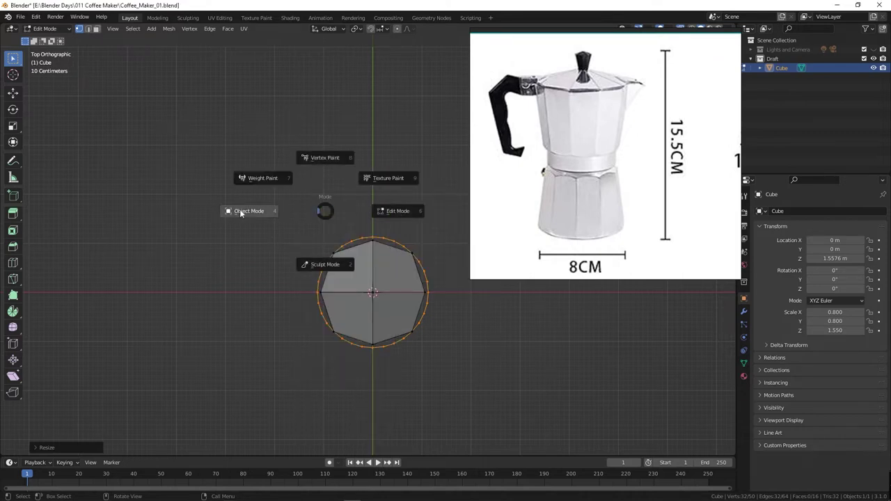
pyautogui.click(244, 211)
pyautogui.press('Tab')
pyautogui.hotkey('alt', 'a')
pyautogui.keyDown('alt'); pyautogui.click(426, 257); pyautogui.keyUp('alt')
pyautogui.press('p')
pyautogui.click(429, 252)
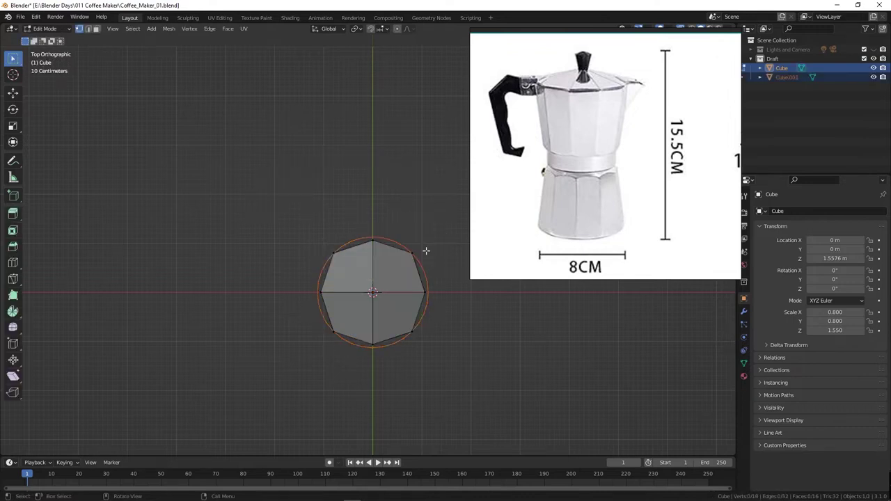
# Select the octagonal body and scale its middle horizontal edge loop out to the circle
pyautogui.hotkey('ctrl', 'Tab')
pyautogui.click(323, 227)
pyautogui.hotkey('ctrl', 'Tab')
pyautogui.click(292, 232)
pyautogui.click(370, 261)
pyautogui.press('Tab')
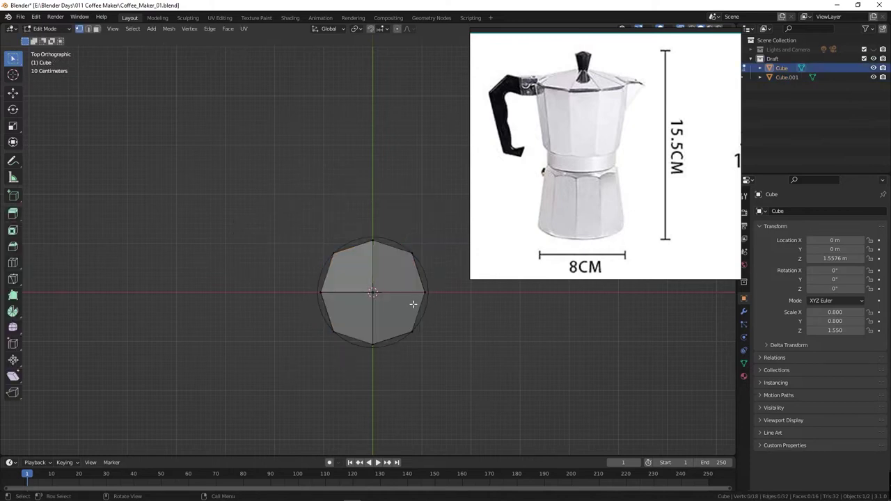
pyautogui.scroll(3, 352, 217)
pyautogui.keyDown('alt'); pyautogui.click(292, 325); pyautogui.keyUp('alt')
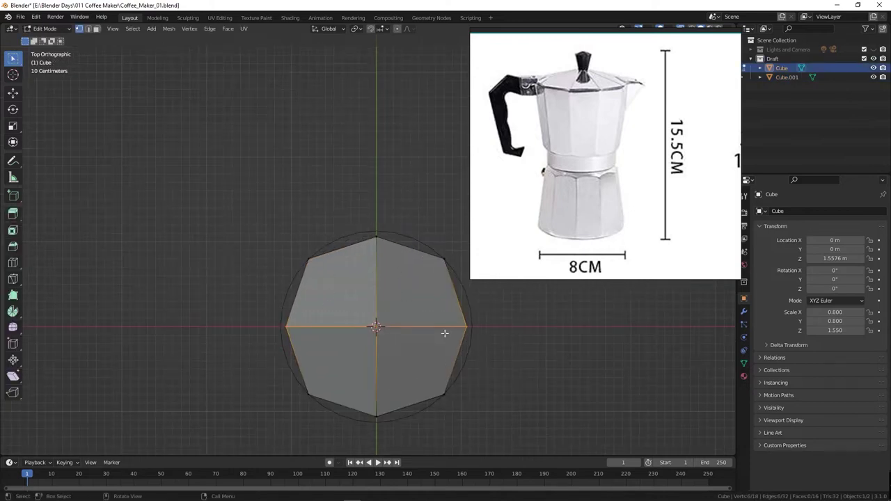
pyautogui.press('s')
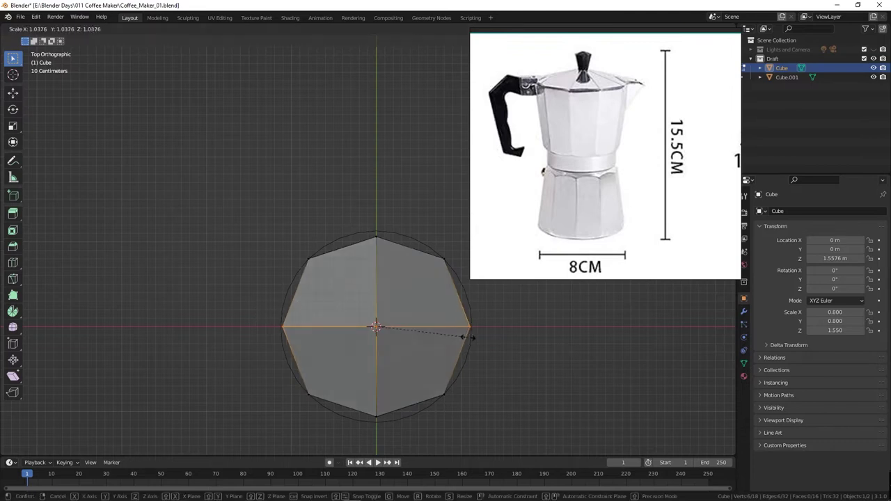
pyautogui.click(471, 337)
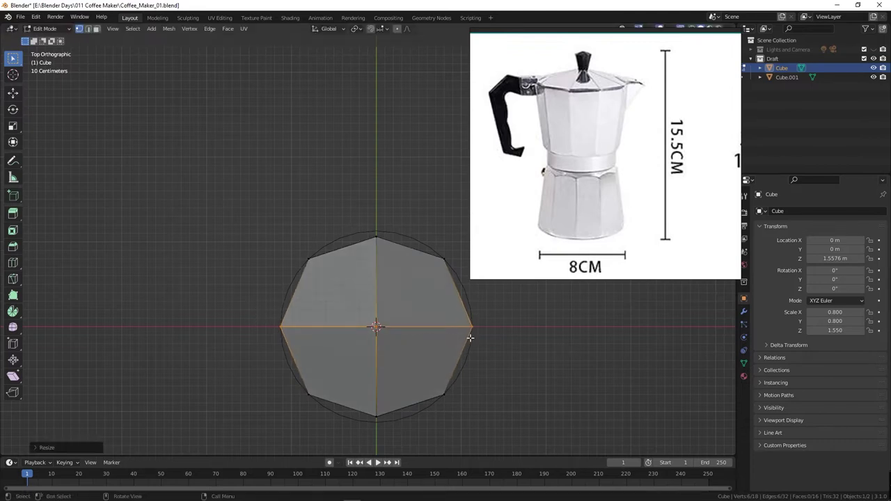
# Scale the vertical middle edge loop out so its corners meet the circle
pyautogui.keyDown('alt'); pyautogui.click(353, 227); pyautogui.keyUp('alt')
pyautogui.press('s')
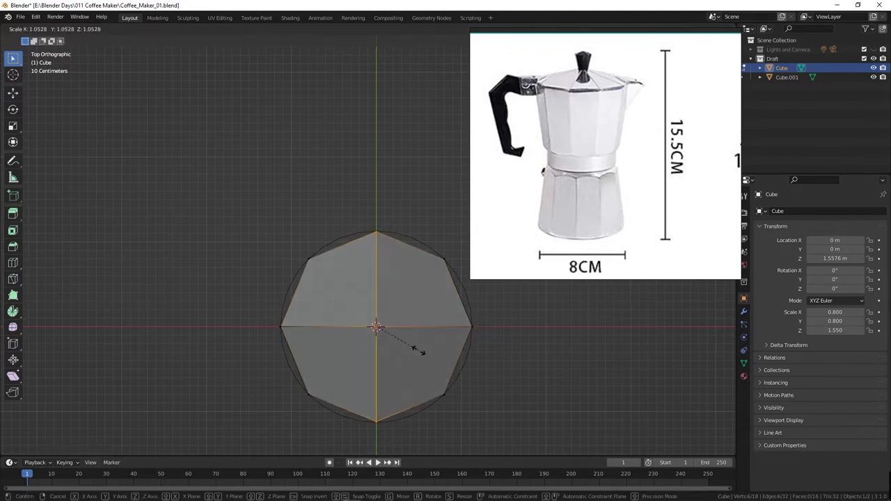
pyautogui.click(419, 352)
pyautogui.press('KP_3')
pyautogui.scroll(-2, 344, 332)
pyautogui.moveTo(343, 304)
pyautogui.mouseDown(button='middle')
pyautogui.moveTo(235, 281)
pyautogui.moveTo(466, 246)
pyautogui.mouseUp(button='middle')
# Flatten the body's bottom loop level by scaling it to zero on Z
pyautogui.hotkey('alt', 'a')
pyautogui.keyDown('alt'); pyautogui.click(350, 315); pyautogui.keyUp('alt')
pyautogui.moveTo(213, 269); pyautogui.dragTo(406, 339)
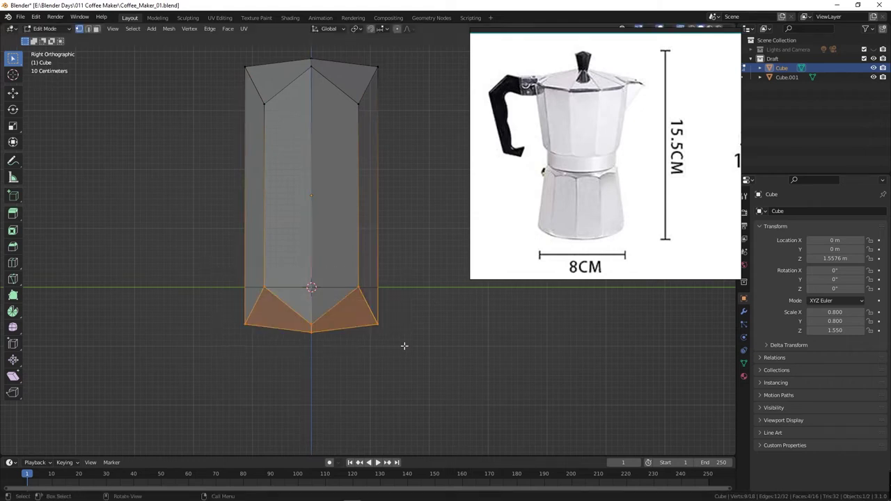
pyautogui.press('r')
pyautogui.press('z')
pyautogui.press('Escape')
pyautogui.press('s')
pyautogui.press('z')
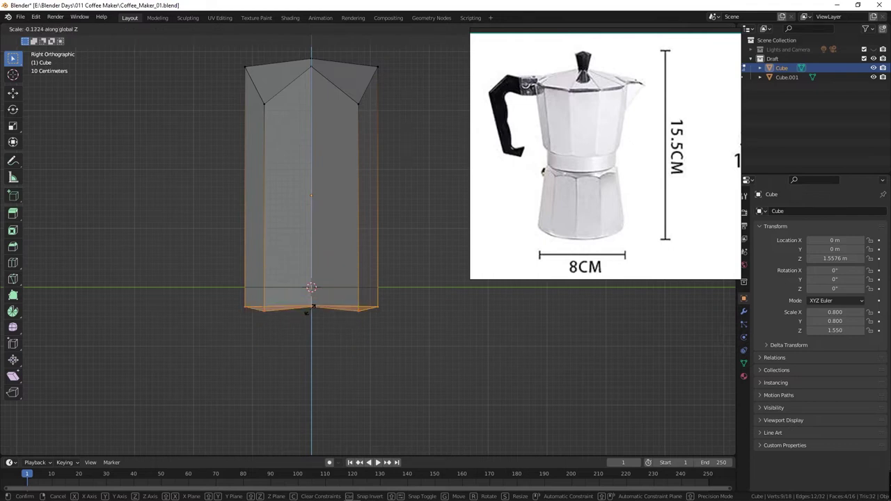
pyautogui.click(311, 308)
# Adjust the heights of the front bottom and top vertices along Z
pyautogui.click(265, 307)
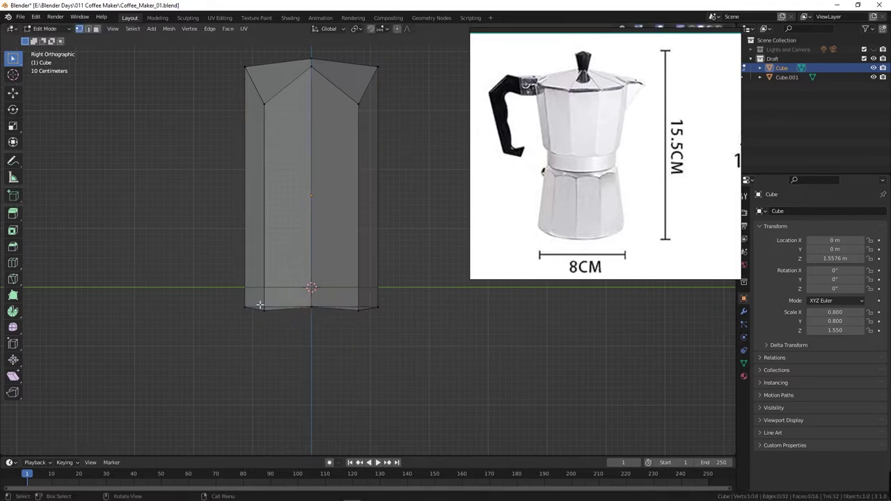
pyautogui.keyDown('shift'); pyautogui.click(359, 307); pyautogui.keyUp('shift')
pyautogui.press('g')
pyautogui.press('z')
pyautogui.click(372, 329)
pyautogui.moveTo(243, 90); pyautogui.dragTo(418, 139)
pyautogui.press('g')
pyautogui.press('z')
pyautogui.click(262, 71)
# Flatten the top loop level by scaling it to zero on Z
pyautogui.moveTo(223, 51); pyautogui.dragTo(443, 87)
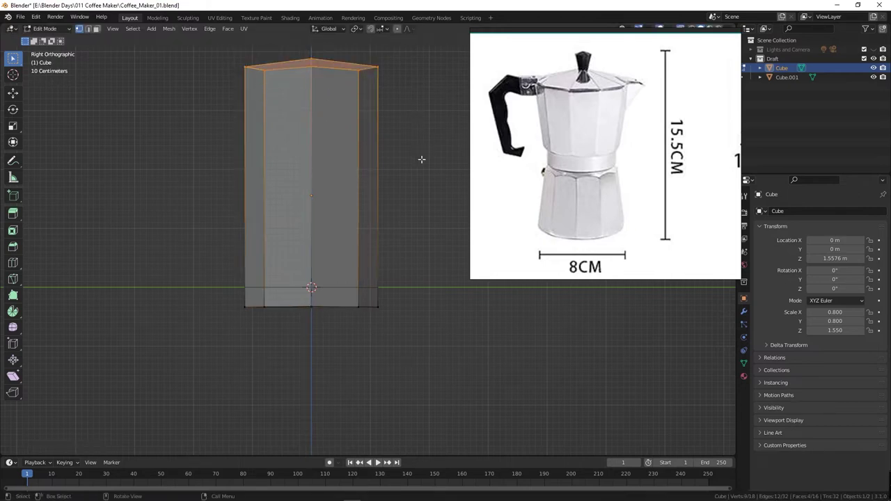
pyautogui.press('s')
pyautogui.press('z')
pyautogui.click(314, 75)
pyautogui.press('g')
pyautogui.press('z')
pyautogui.click(442, 82)
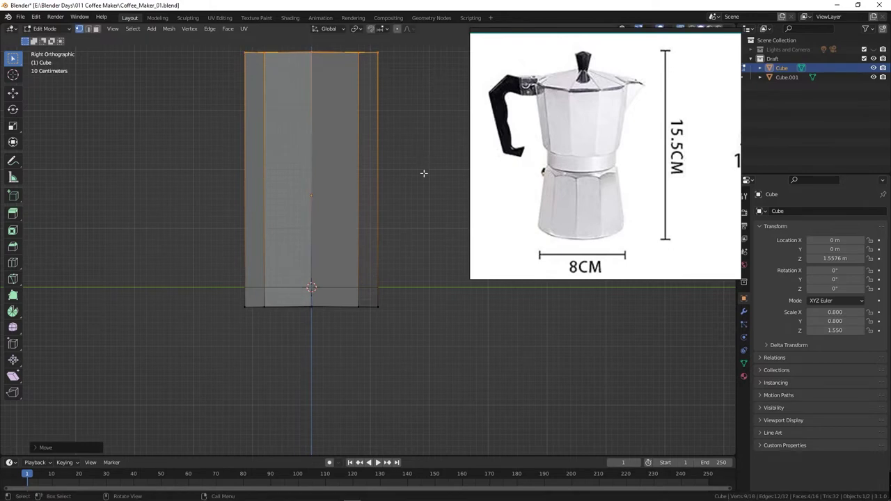
pyautogui.hotkey('ctrl', 'z')
# Move the bottom loop vertically onto the ground line
pyautogui.moveTo(210, 288); pyautogui.dragTo(456, 327)
pyautogui.press('g')
pyautogui.press('z')
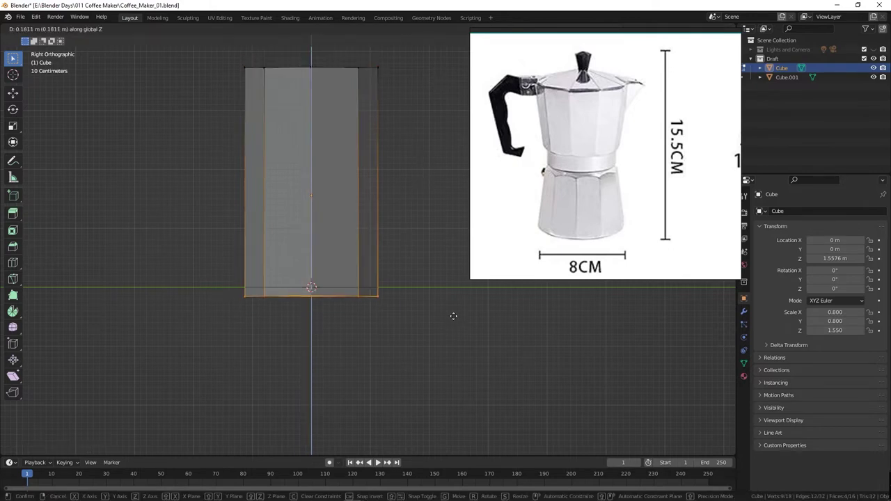
pyautogui.click(454, 308)
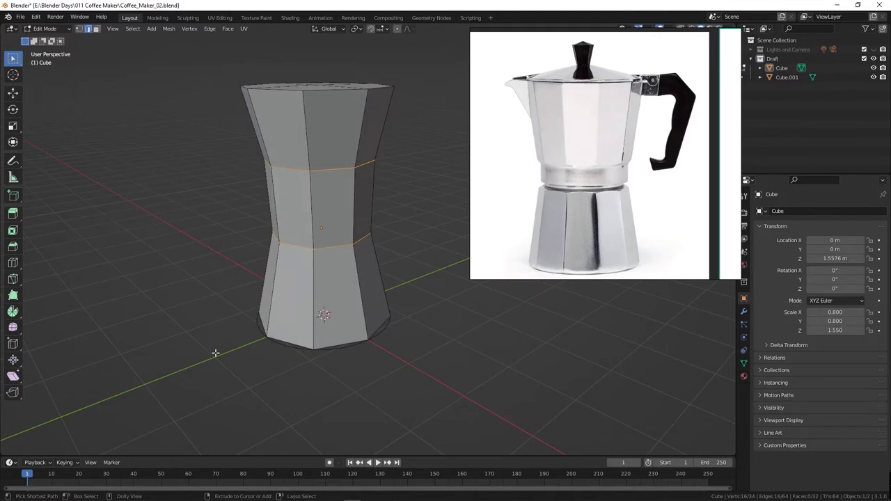
# Add two centred loop cuts around the body and space them apart vertically
pyautogui.hotkey('ctrl', 'z')
pyautogui.hotkey('ctrl', 'r')
pyautogui.scroll(1, 310, 263)
pyautogui.click(310, 264)
pyautogui.rightClick(310, 264)
pyautogui.press('s')
pyautogui.press('z')
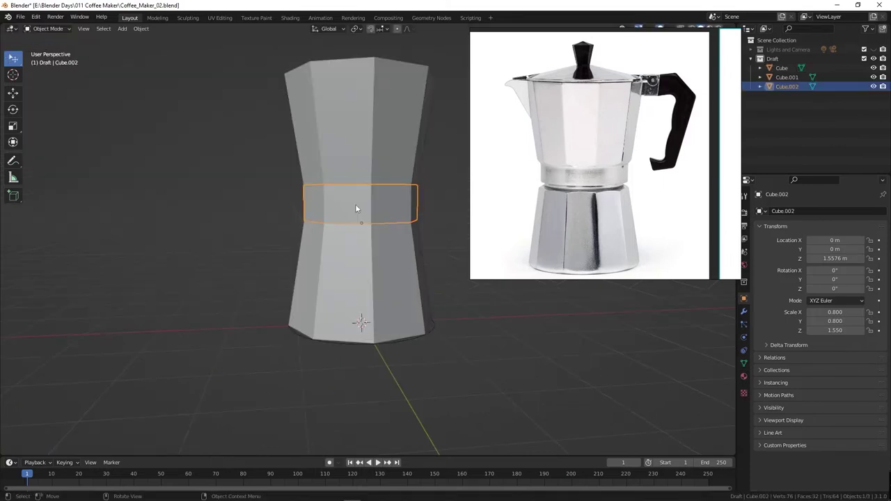
# Separate the middle band from the pot body into its own object, Cube.002
pyautogui.click(355, 204)
pyautogui.keyDown('shift'); pyautogui.click(345, 215); pyautogui.keyUp('shift')
pyautogui.press('Tab')
pyautogui.hotkey('ctrl', 'z')
pyautogui.hotkey('alt', 'z')
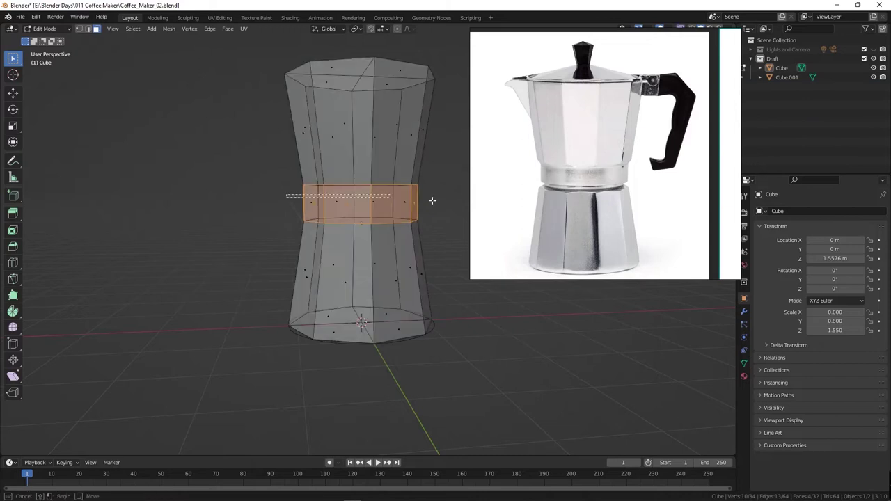
pyautogui.press('p')
pyautogui.press('Return')
pyautogui.hotkey('alt', 'z')
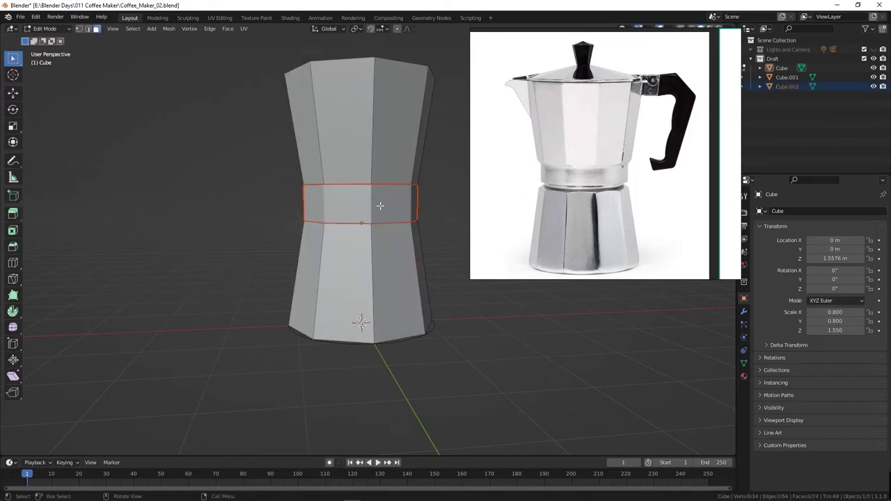
# Hide band Cube.002 and save Coffee_Maker_02.blend
pyautogui.hotkey('ctrl', 'Tab')
pyautogui.click(350, 206)
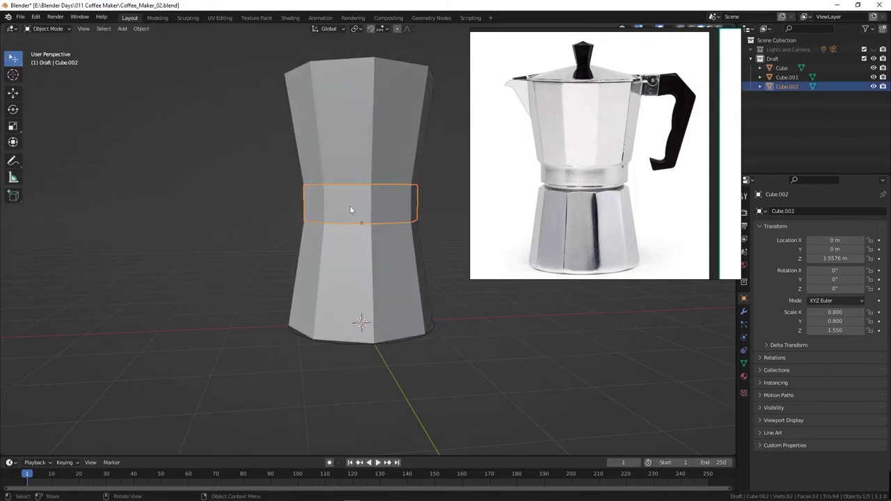
pyautogui.press('h')
pyautogui.hotkey('ctrl', 's')
pyautogui.click(357, 162)
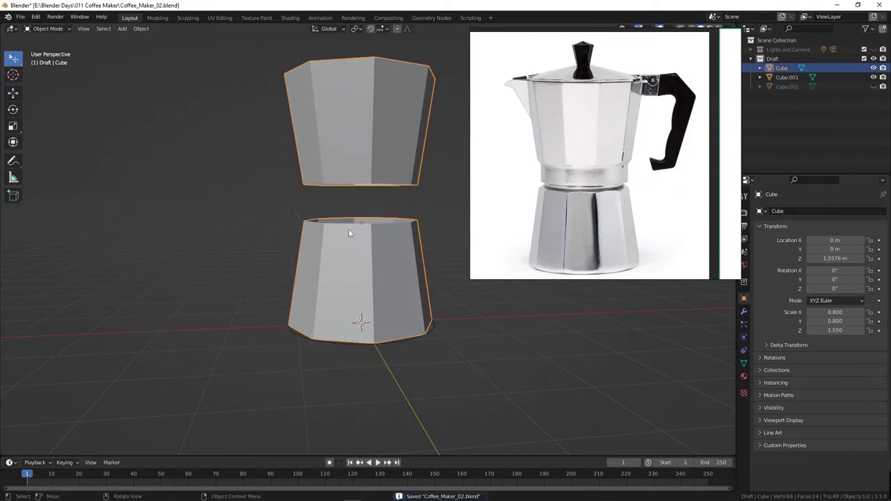
# Enter edit mode on the body mesh and select the lower piece's faces
pyautogui.moveTo(350, 234); pyautogui.dragTo(348, 254, button='middle')
pyautogui.scroll(2, 396, 215)
pyautogui.moveTo(394, 186)
pyautogui.mouseDown(button='middle')
pyautogui.moveTo(383, 220)
pyautogui.moveTo(331, 209)
pyautogui.moveTo(355, 170)
pyautogui.moveTo(347, 203)
pyautogui.moveTo(317, 201)
pyautogui.moveTo(325, 211)
pyautogui.moveTo(311, 202)
pyautogui.moveTo(312, 190)
pyautogui.mouseUp(button='middle')
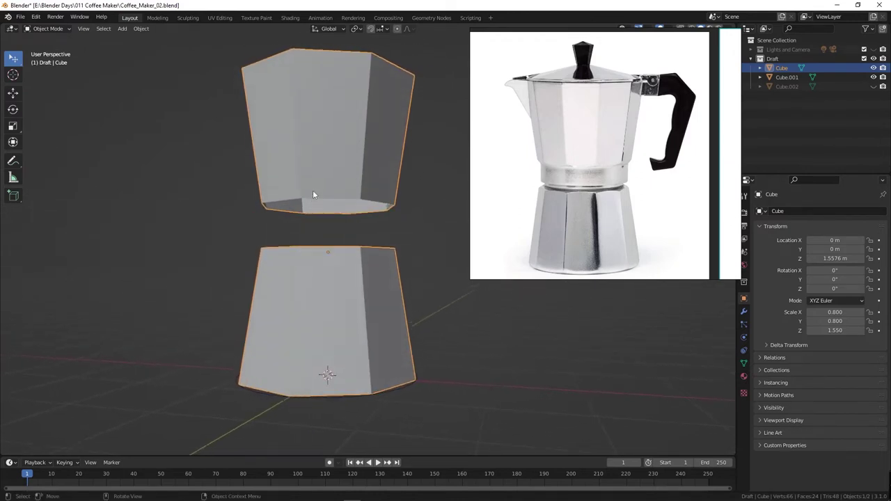
pyautogui.hotkey('ctrl', 'Tab')
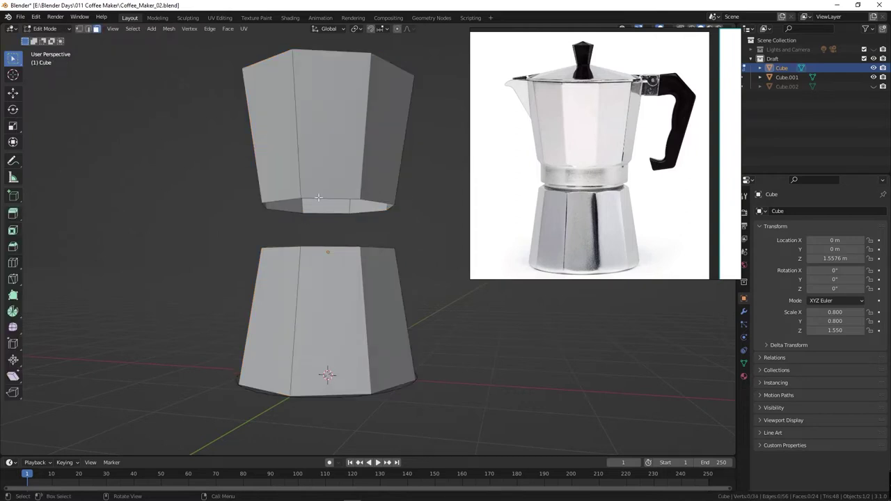
pyautogui.click(286, 199)
pyautogui.hotkey('alt', 'a')
pyautogui.moveTo(169, 243); pyautogui.dragTo(557, 360)
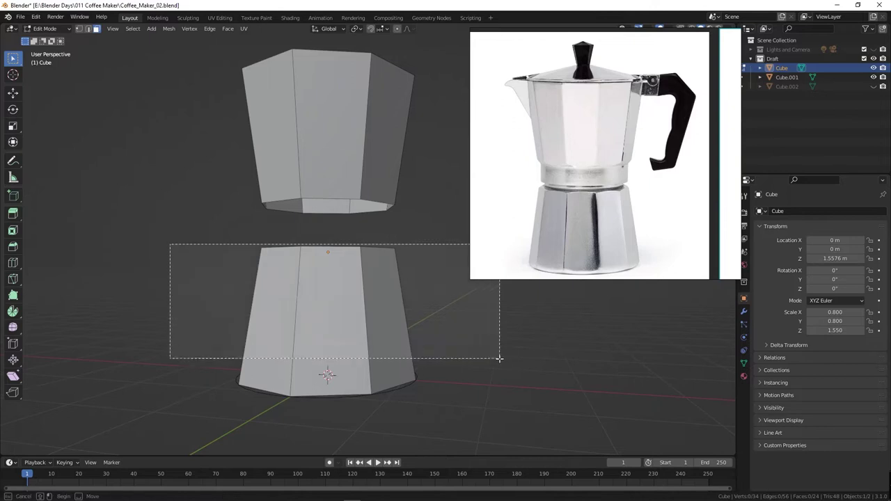
pyautogui.moveTo(419, 354); pyautogui.dragTo(467, 294, button='middle')
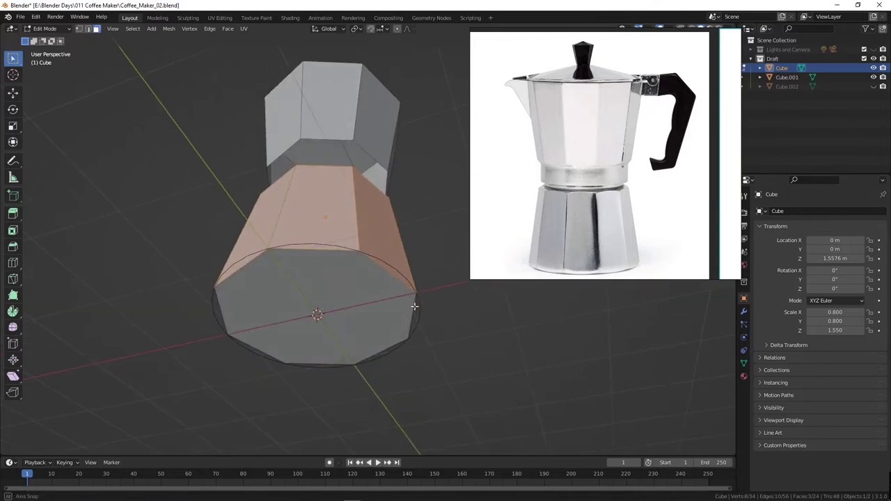
# Switch to edge select and pick only the lower piece's vertical edges in see-through view
pyautogui.hotkey('alt', 'a')
pyautogui.press('2')
pyautogui.keyDown('alt'); pyautogui.click(386, 278); pyautogui.keyUp('alt')
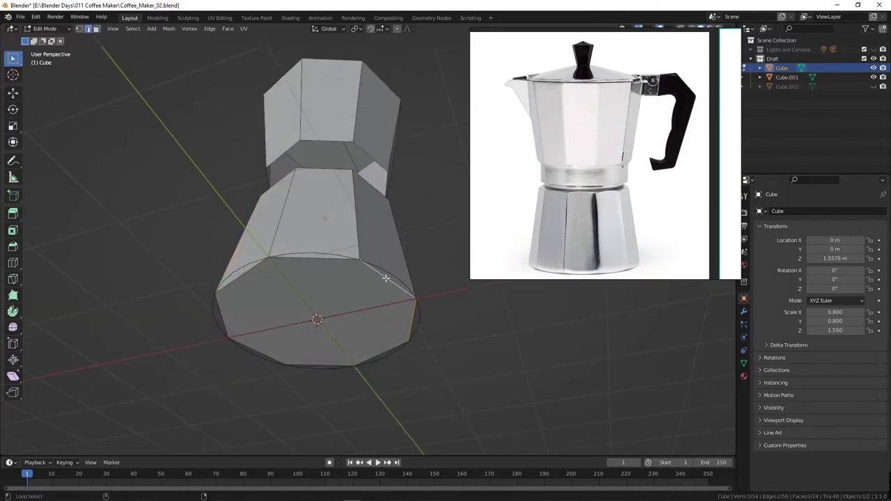
pyautogui.keyDown('alt'); pyautogui.click(221, 310); pyautogui.keyUp('alt')
pyautogui.moveTo(343, 308); pyautogui.dragTo(252, 319, button='middle')
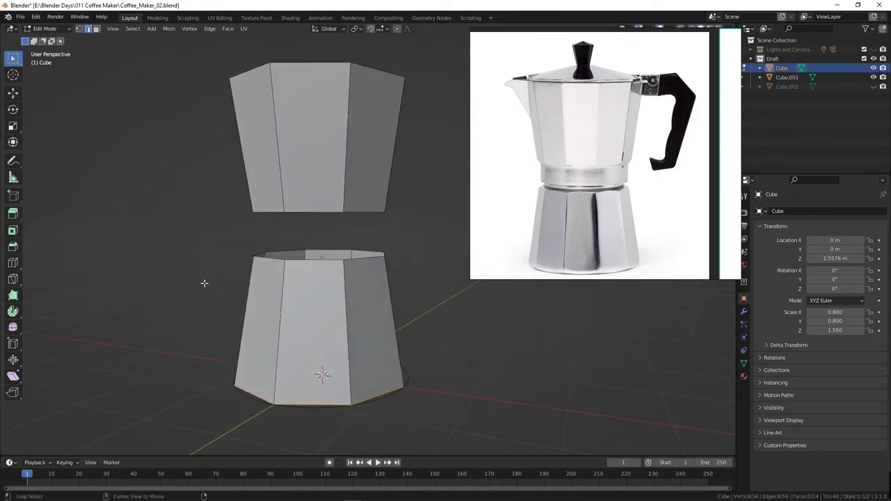
pyautogui.hotkey('alt', 'z')
pyautogui.moveTo(175, 273); pyautogui.dragTo(451, 334)
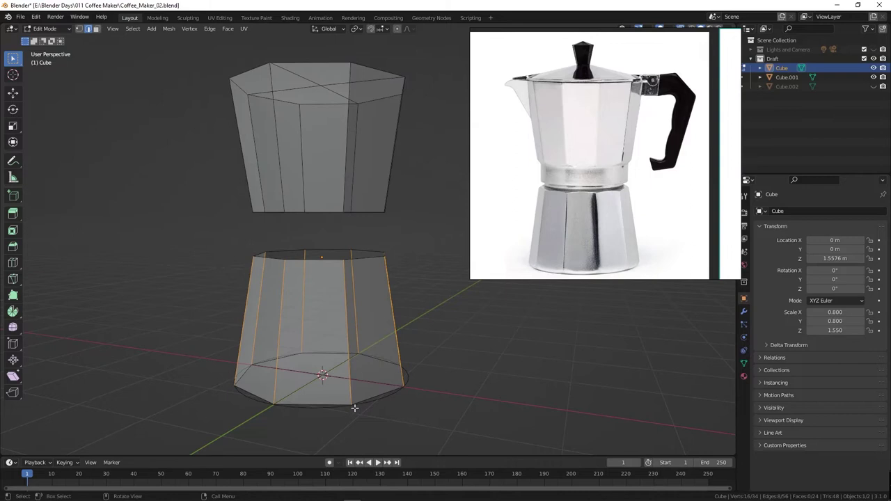
pyautogui.keyDown('alt'); pyautogui.keyDown('shift'); pyautogui.click(374, 360); pyautogui.keyUp('shift'); pyautogui.keyUp('alt')
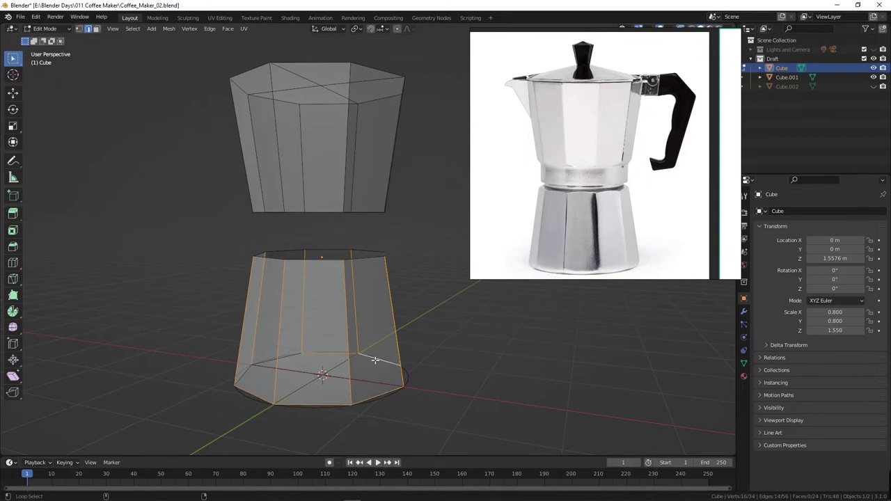
# Bevel the vertical edges and add a loop cut near the top, then undo both
pyautogui.hotkey('ctrl', 'b')
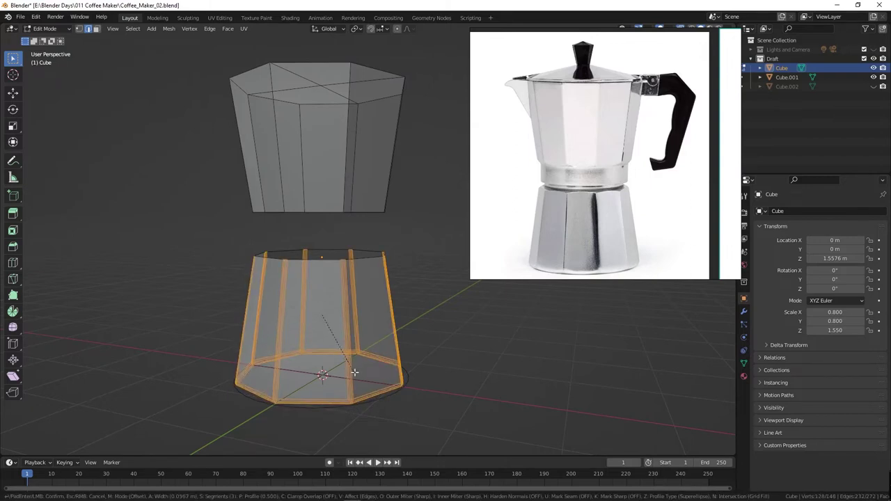
pyautogui.scroll(1, 355, 374)
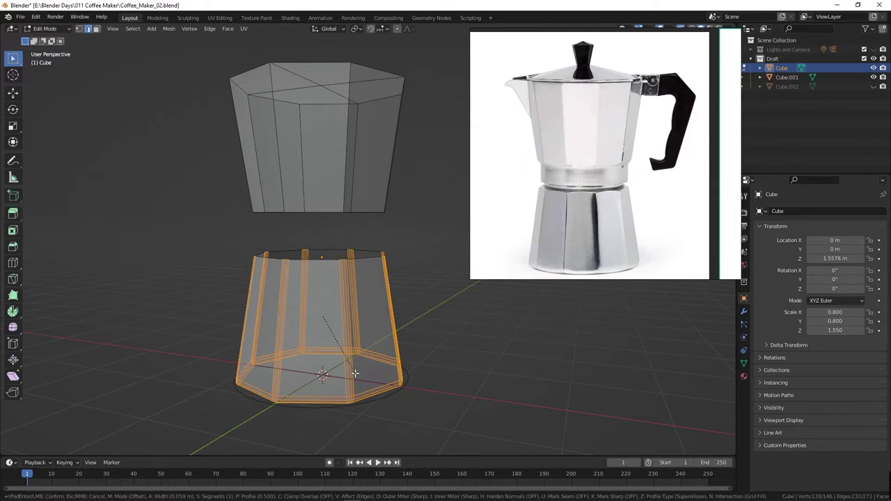
pyautogui.click(355, 374)
pyautogui.hotkey('ctrl', 'r')
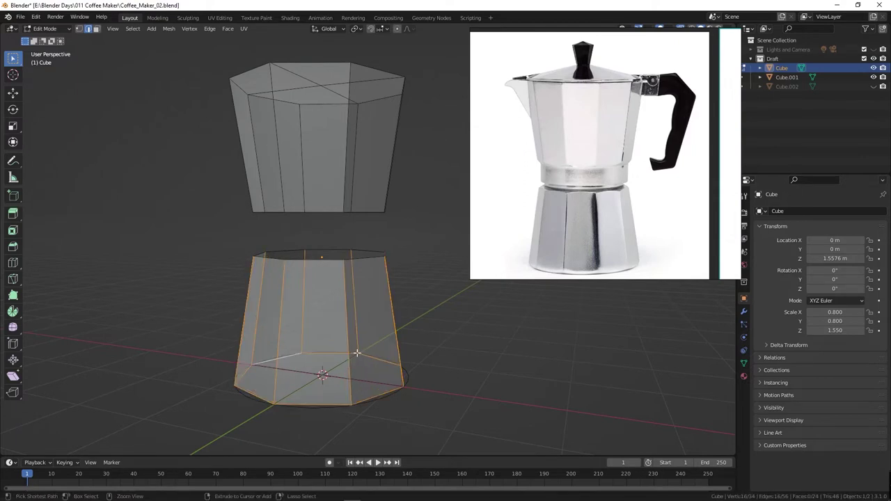
pyautogui.click(349, 289)
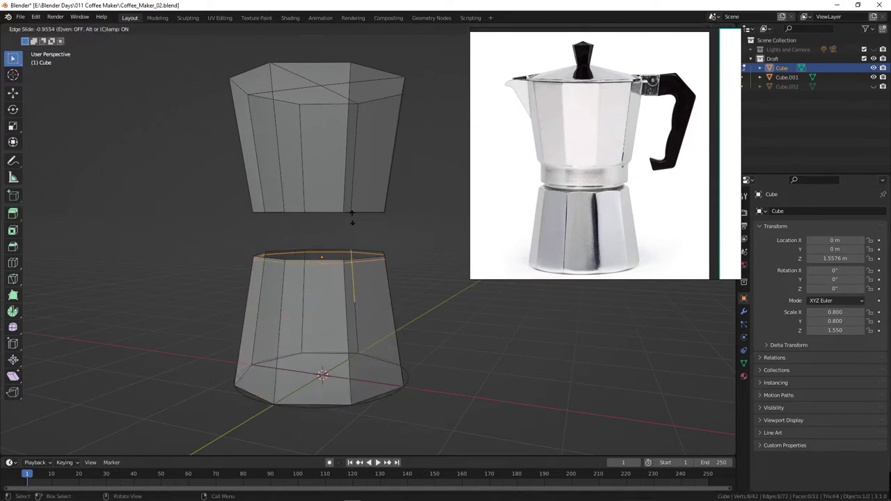
pyautogui.click(351, 221)
pyautogui.rightClick(319, 277)
pyautogui.press('Escape')
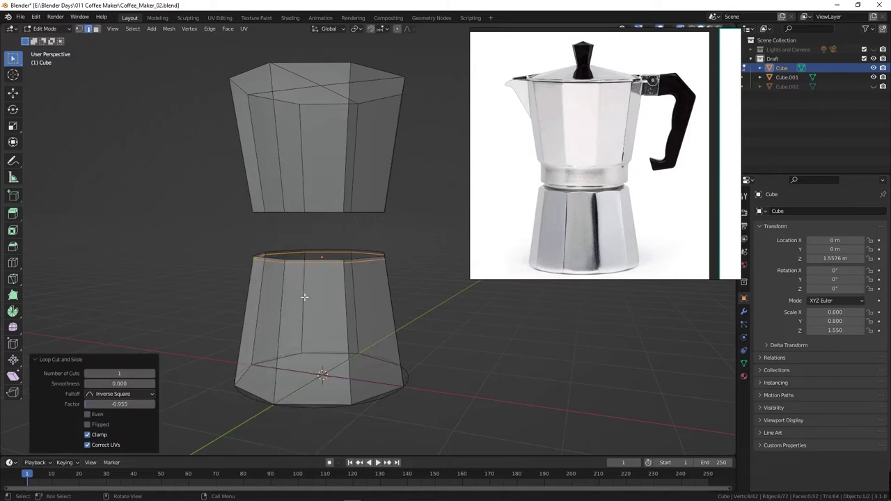
pyautogui.moveTo(304, 298); pyautogui.dragTo(334, 305, button='middle')
pyautogui.hotkey('ctrl', 'z')
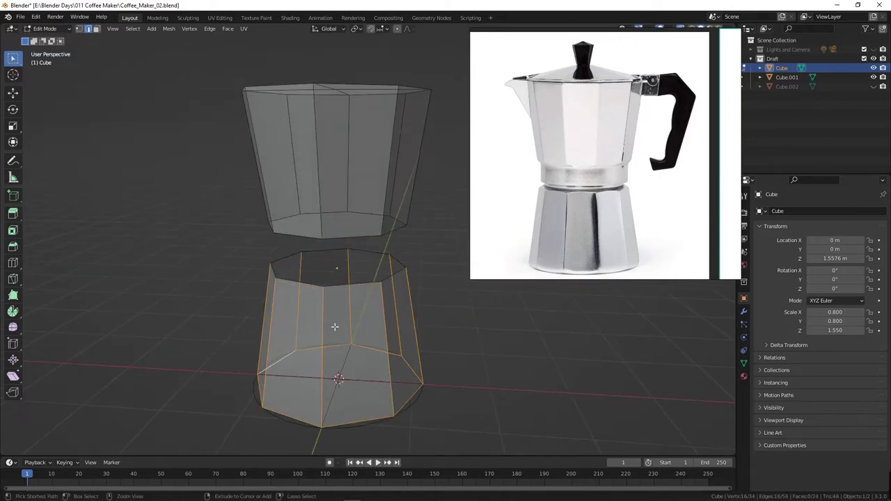
# Re-bevel the lower piece's vertical edges, then try smooth shading and undo it
pyautogui.hotkey('ctrl', 'b')
pyautogui.click(340, 326)
pyautogui.press('Tab')
pyautogui.rightClick(356, 323)
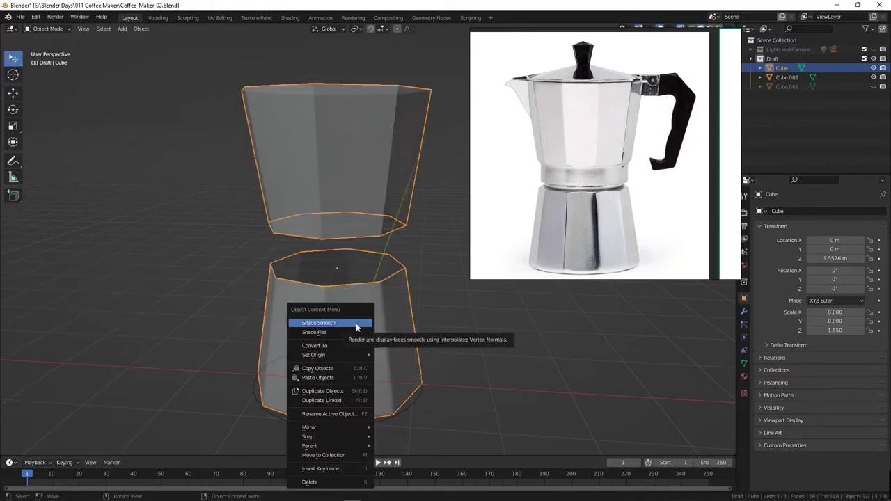
pyautogui.click(355, 323)
pyautogui.hotkey('ctrl', 'z')
# Add a loop cut just below the lower piece's top rim and deselect it
pyautogui.press('Tab')
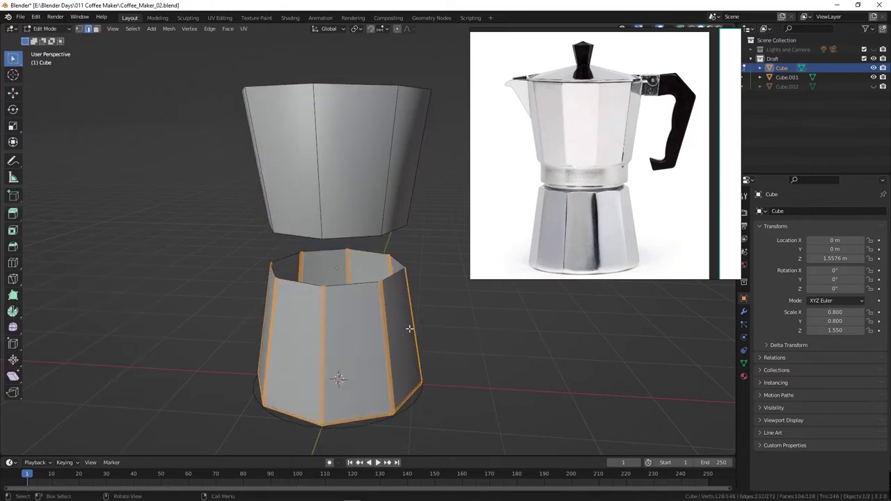
pyautogui.hotkey('ctrl', 'r')
pyautogui.click(334, 308)
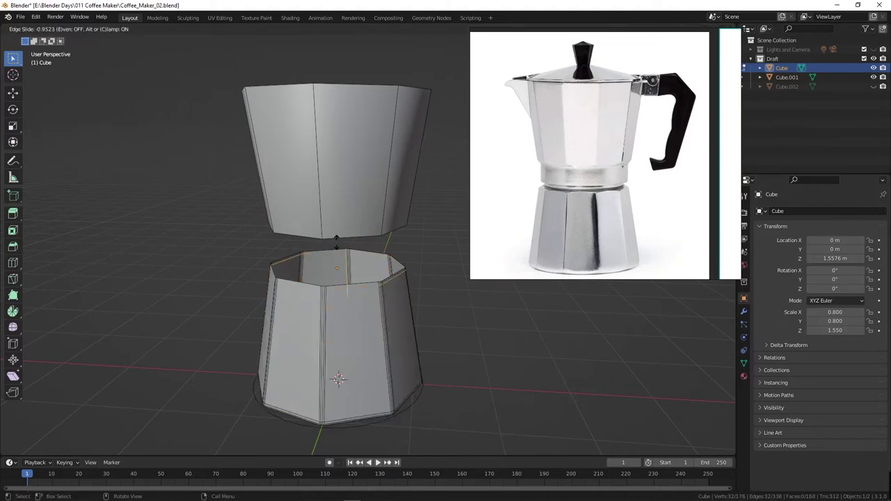
pyautogui.click(337, 238)
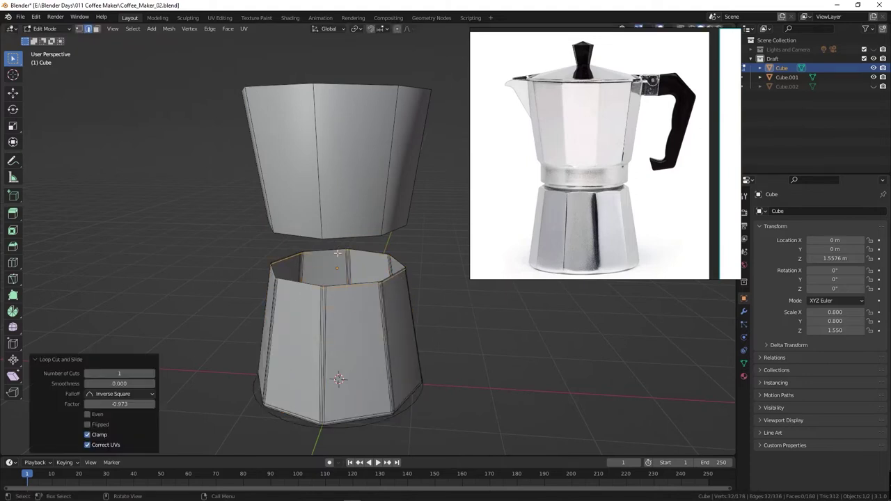
pyautogui.keyDown('alt'); pyautogui.click(350, 284); pyautogui.keyUp('alt')
pyautogui.hotkey('alt', 'a')
pyautogui.press('super+space')
# Select the top rim loop, extrude it in place and scale it slightly smaller
pyautogui.scroll(2, 361, 284)
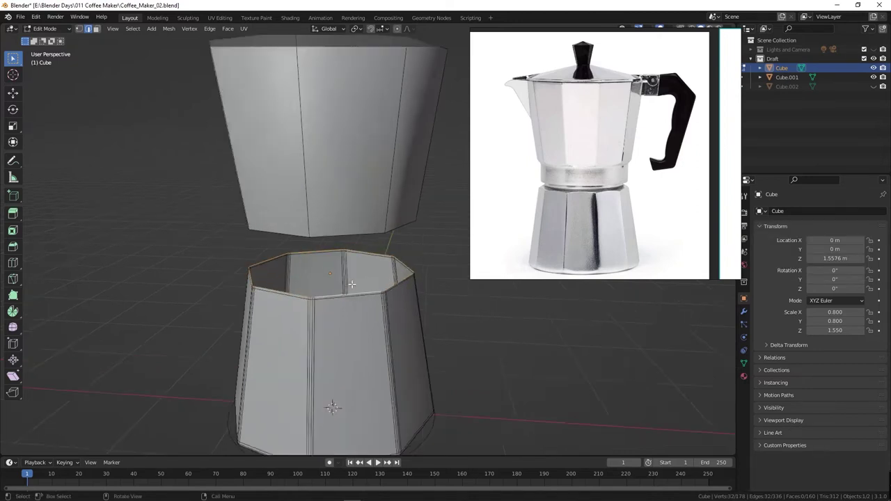
pyautogui.scroll(2, 369, 296)
pyautogui.keyDown('alt'); pyautogui.click(378, 309); pyautogui.keyUp('alt')
pyautogui.press('s')
pyautogui.click(377, 307)
pyautogui.press('e')
pyautogui.rightClick(373, 305)
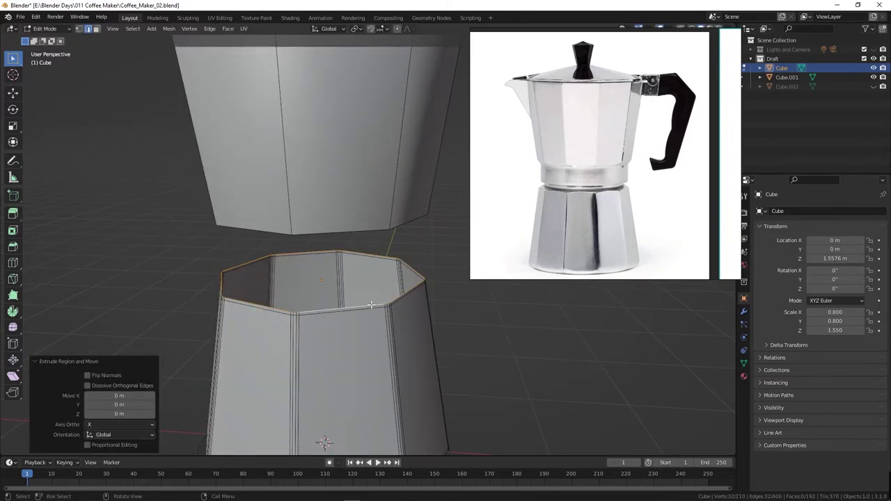
pyautogui.press('s')
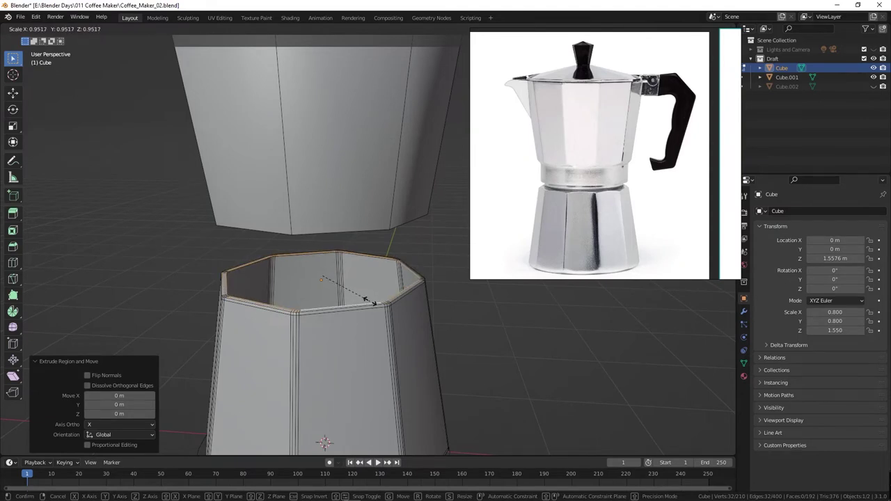
pyautogui.click(371, 302)
# Extrude the rim again, scale it inward to 0.802, and deselect it
pyautogui.press('e')
pyautogui.rightClick(371, 302)
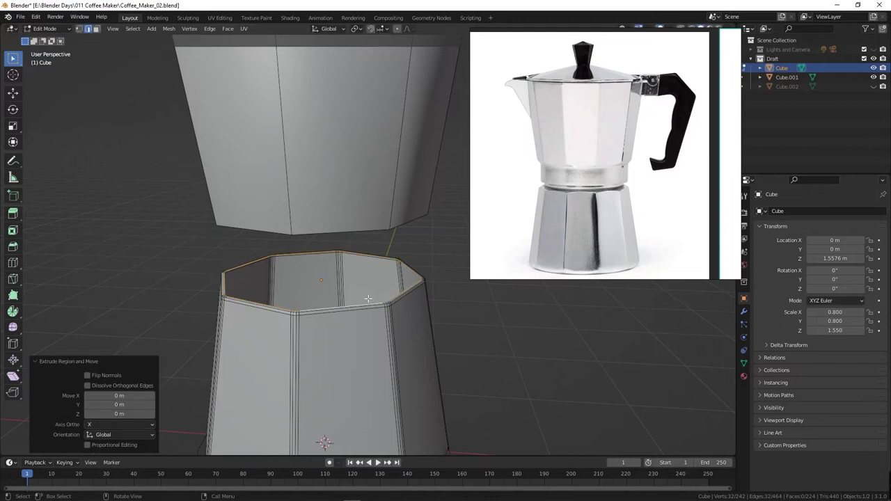
pyautogui.press('s')
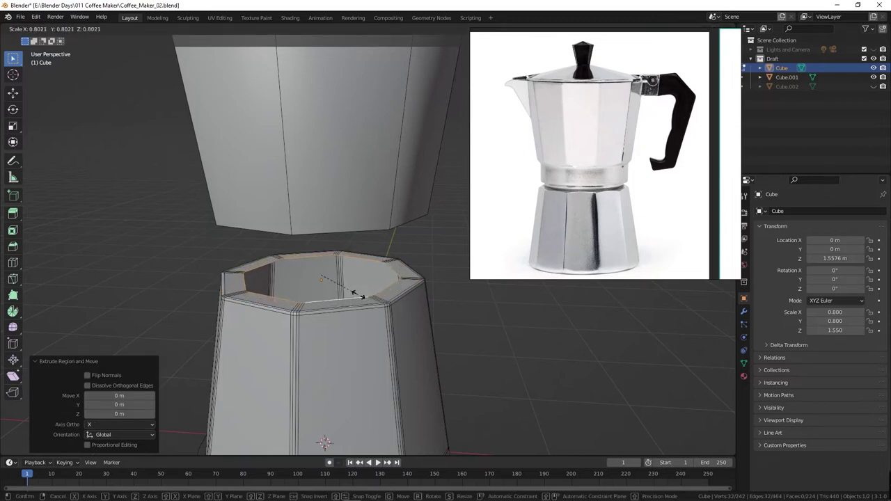
pyautogui.click(357, 295)
pyautogui.moveTo(622, 186); pyautogui.dragTo(594, 183)
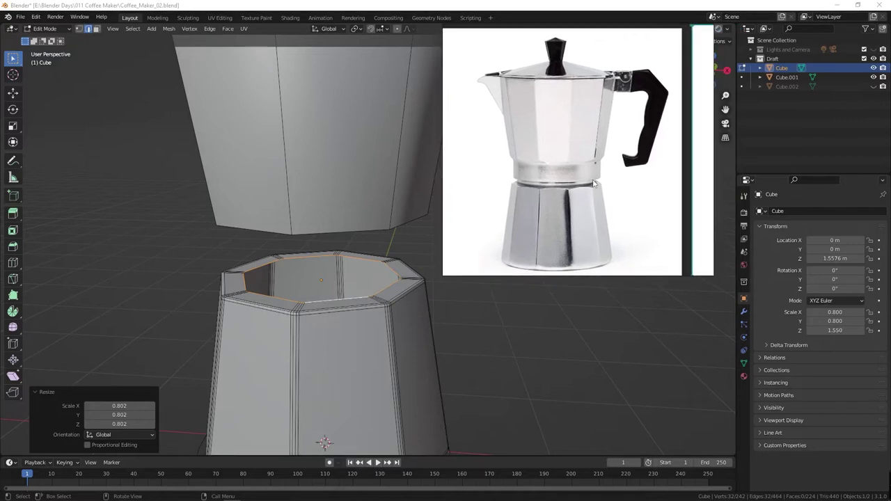
pyautogui.click(578, 320)
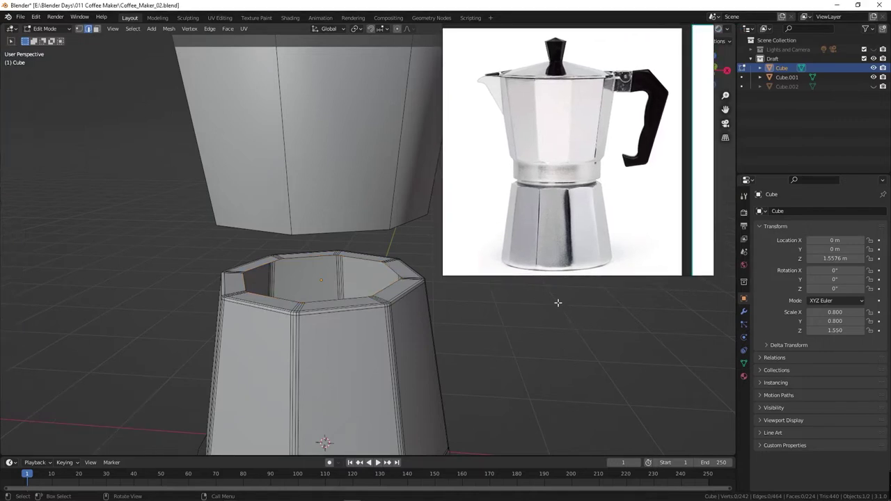
pyautogui.moveTo(587, 165)
pyautogui.mouseDown()
pyautogui.moveTo(564, 162)
pyautogui.moveTo(577, 171)
pyautogui.mouseUp()
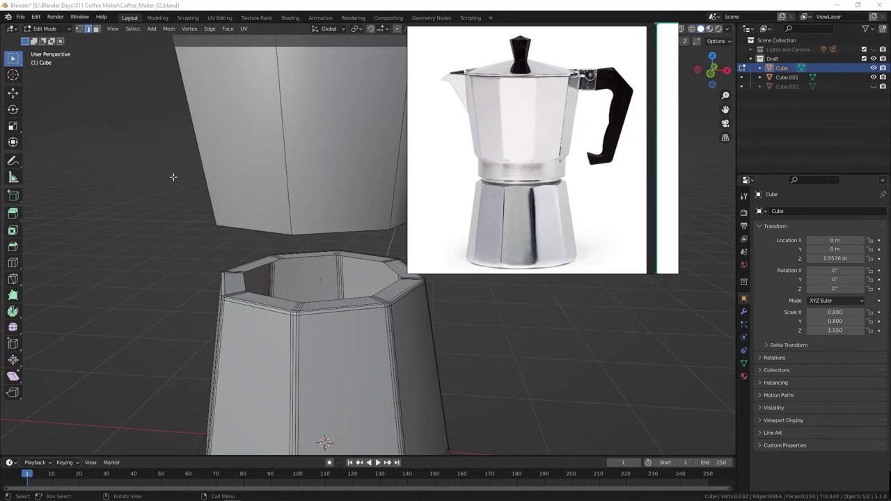
# Move and enlarge the reference photo to the lower right of the viewport
pyautogui.press('`')
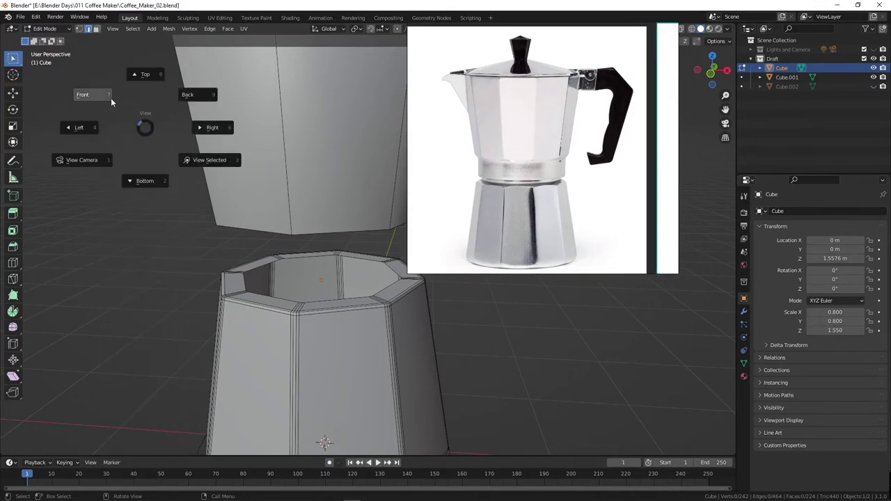
pyautogui.press('Escape')
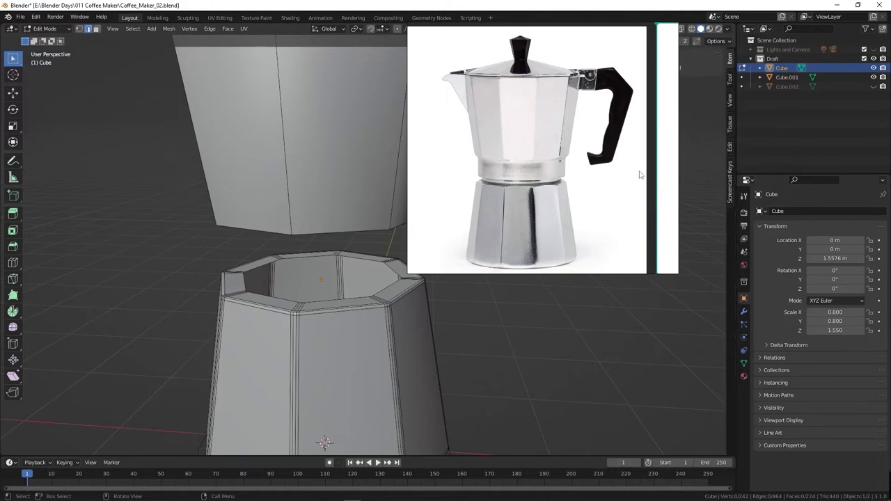
pyautogui.moveTo(571, 159)
pyautogui.mouseDown()
pyautogui.moveTo(290, 146)
pyautogui.moveTo(714, 224)
pyautogui.mouseUp()
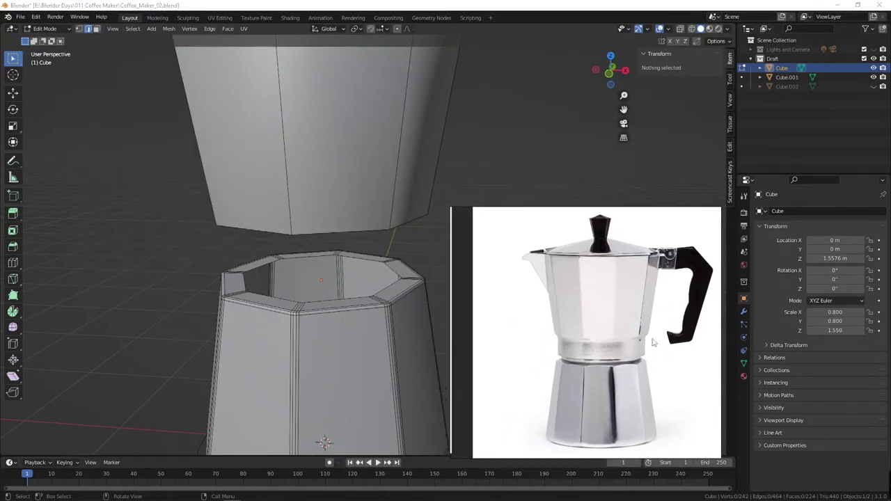
pyautogui.click(729, 80)
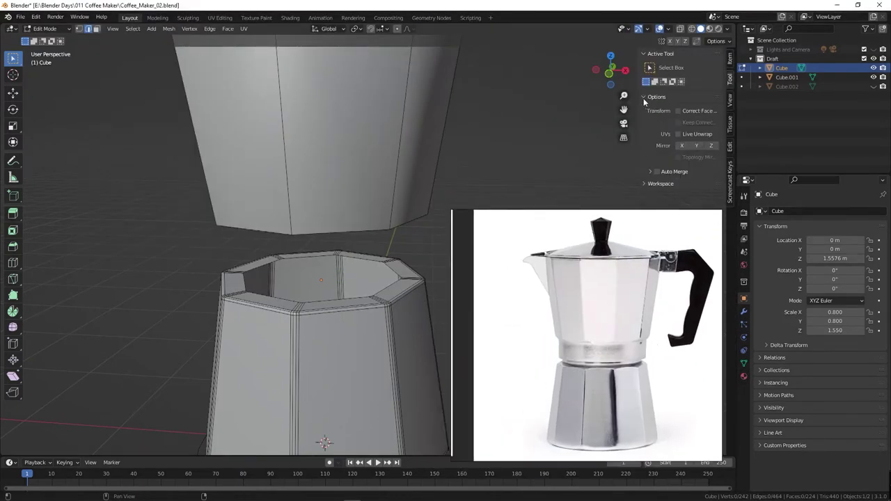
pyautogui.click(730, 102)
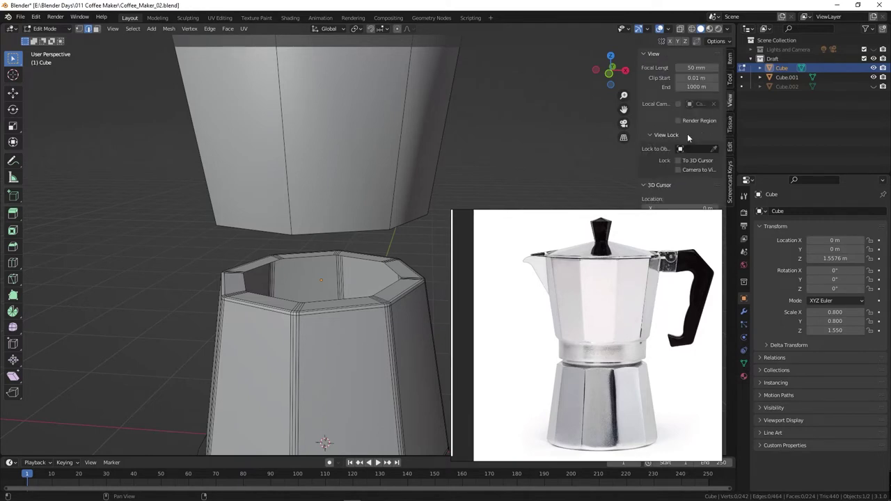
pyautogui.moveTo(473, 210)
pyautogui.mouseDown()
pyautogui.moveTo(478, 232)
pyautogui.moveTo(533, 251)
pyautogui.moveTo(715, 286)
pyautogui.moveTo(723, 280)
pyautogui.mouseUp()
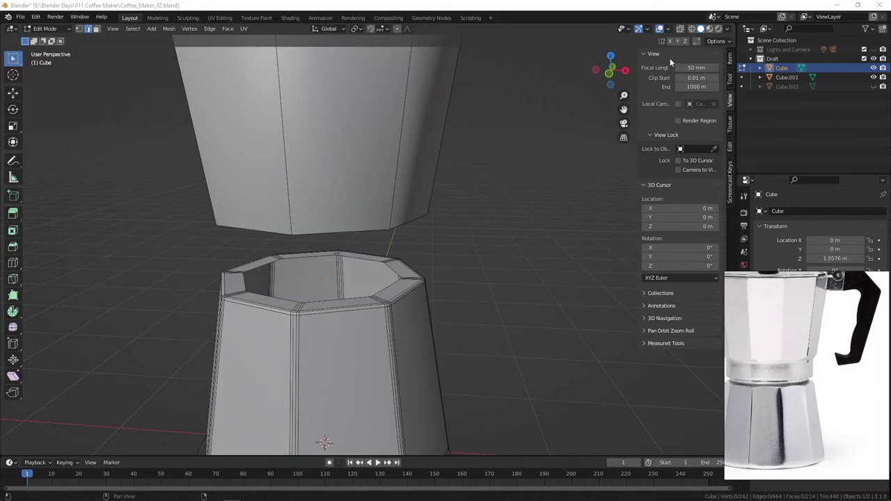
# Select the whole inner rim edge loop of the lower body
pyautogui.click(729, 60)
pyautogui.click(729, 79)
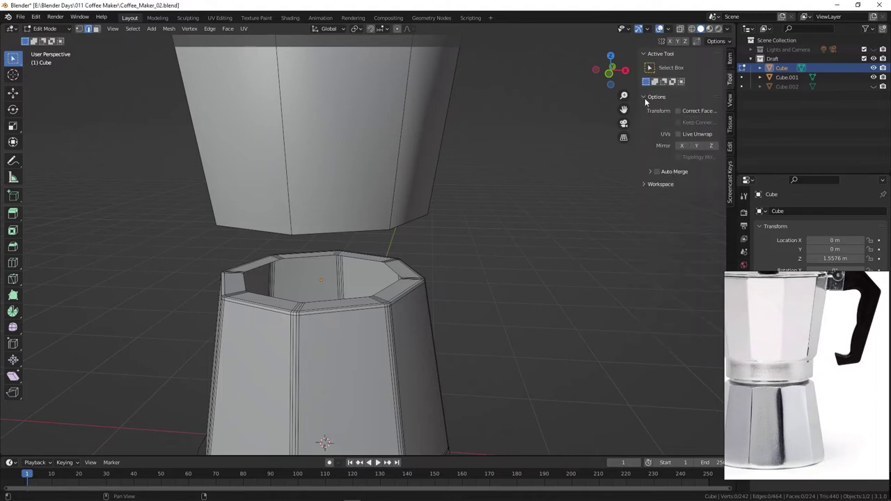
pyautogui.keyDown('alt'); pyautogui.click(317, 301); pyautogui.keyUp('alt')
# Round the inner rim loop with LoopTools Circle from the sidebar Edit tab
pyautogui.click(729, 148)
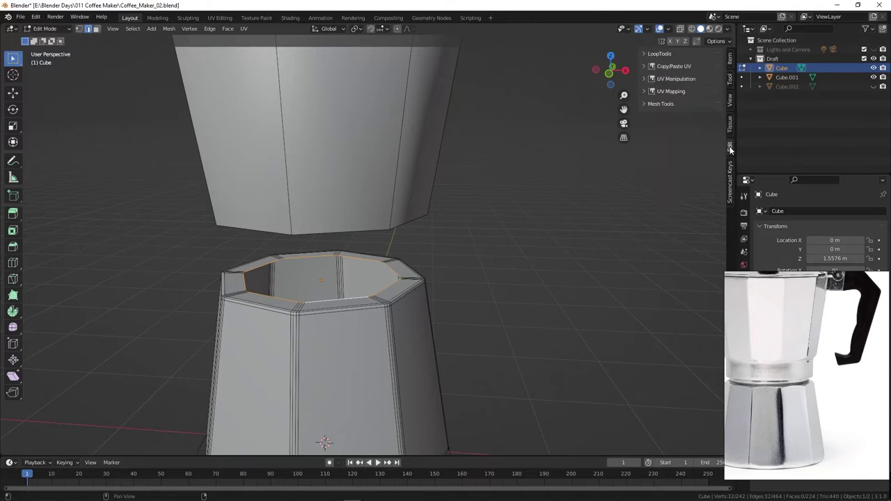
pyautogui.click(646, 105)
pyautogui.click(648, 127)
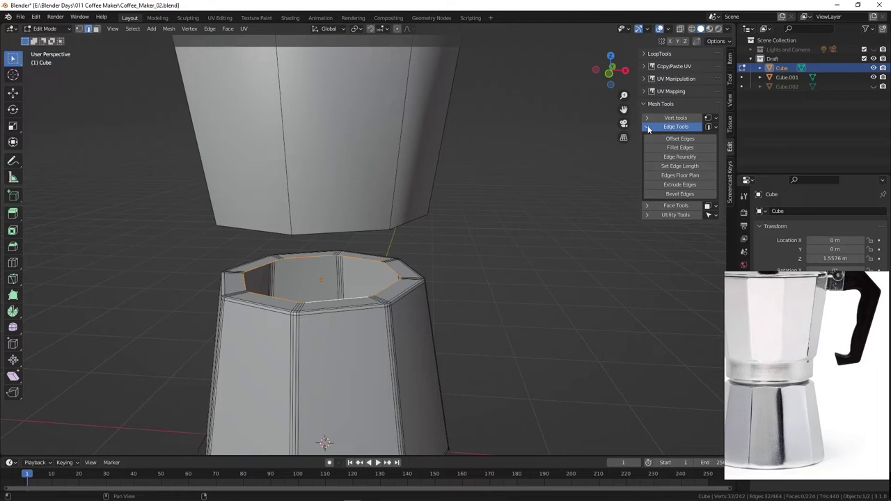
pyautogui.click(645, 54)
pyautogui.click(670, 76)
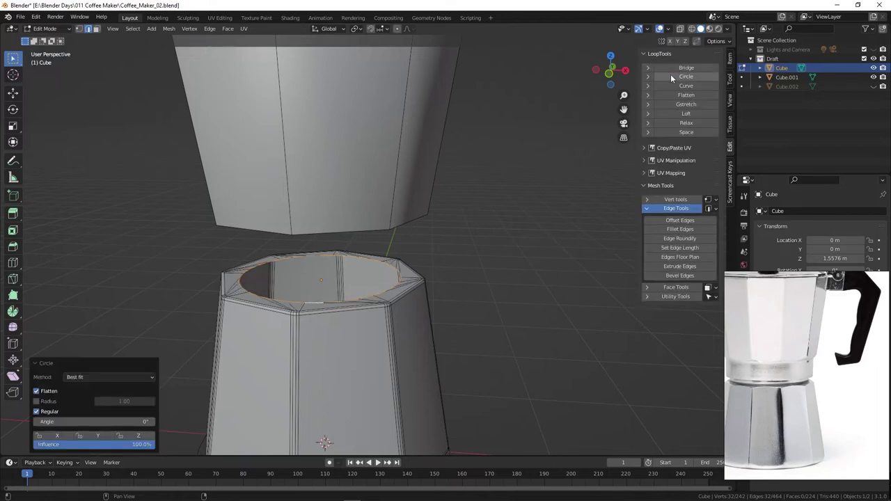
# Scale the circular rim loop up by 1.08
pyautogui.moveTo(324, 297); pyautogui.dragTo(301, 282, button='middle')
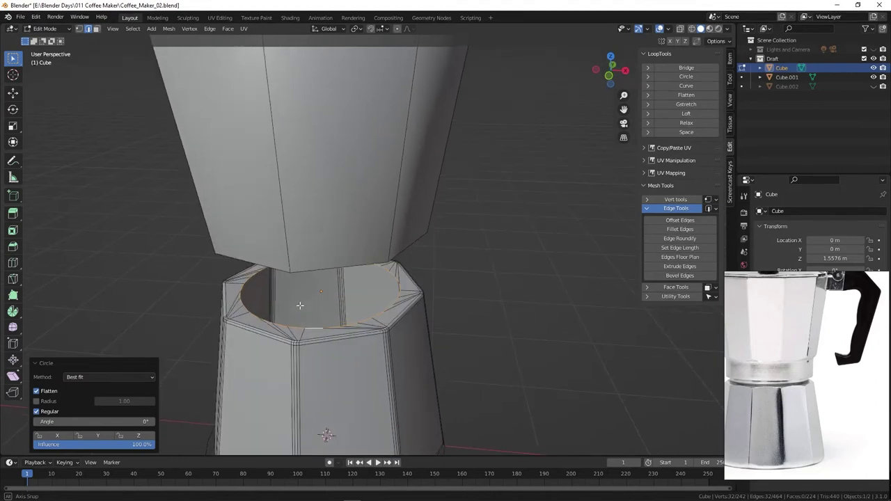
pyautogui.moveTo(302, 282); pyautogui.dragTo(317, 301, button='middle')
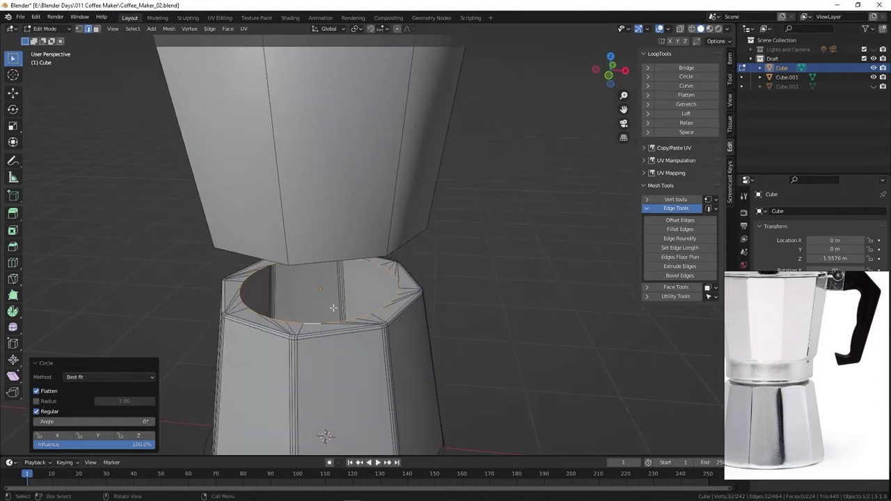
pyautogui.press('s')
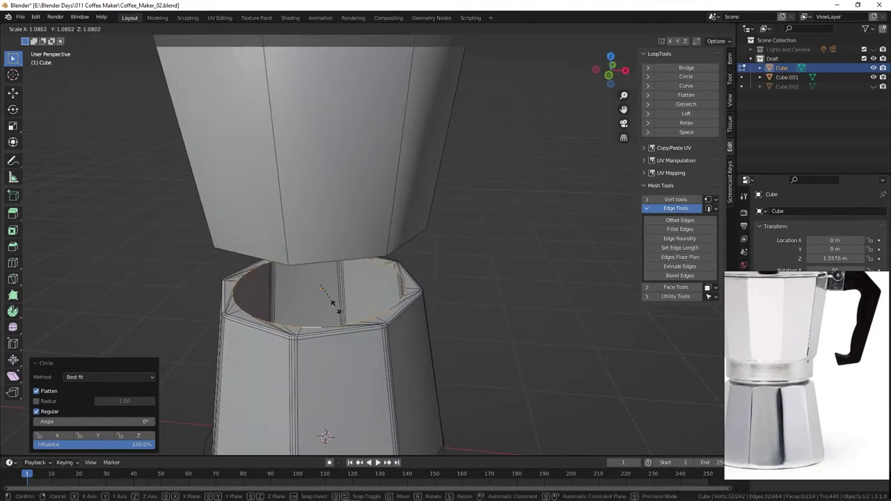
pyautogui.click(333, 305)
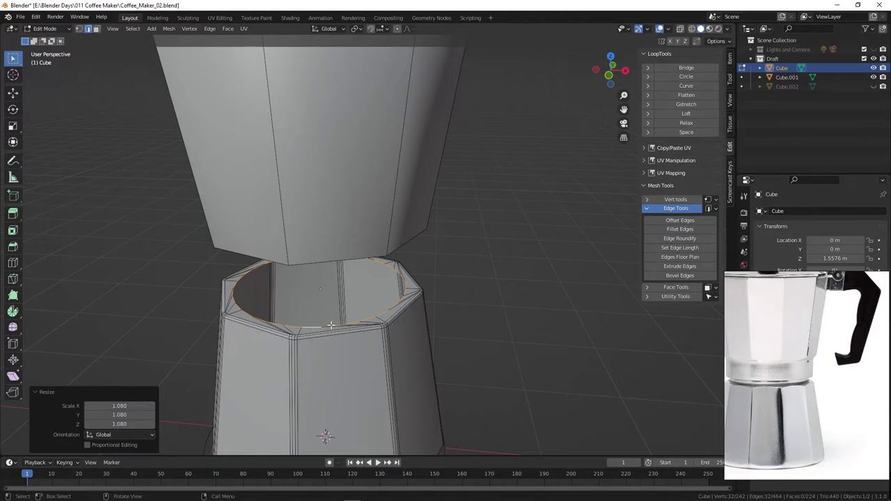
pyautogui.moveTo(334, 307); pyautogui.dragTo(332, 303, button='middle')
# Extrude the rim loop straight up along Z by 0.25643 m into a collar
pyautogui.press('g')
pyautogui.press('z')
pyautogui.press('Escape')
pyautogui.press('e')
pyautogui.press('z')
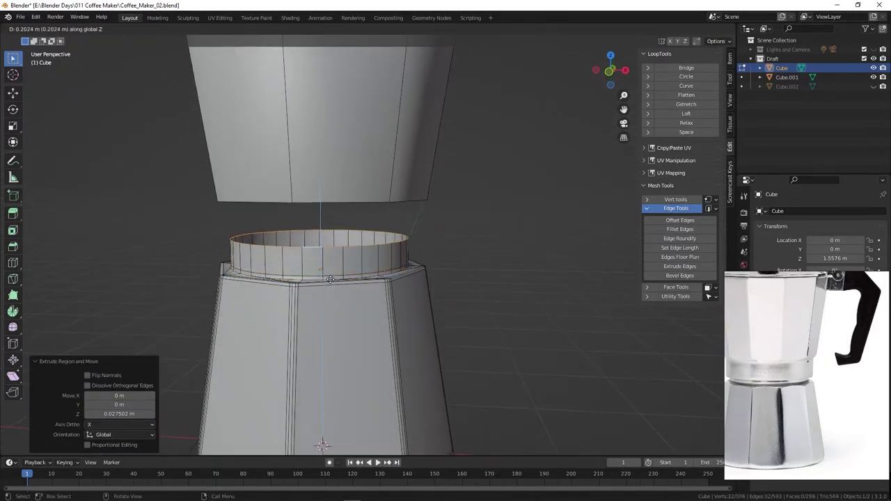
pyautogui.click(331, 272)
# Raise the collar ring 0.0328 m along Z
pyautogui.press('ctrl+KP_3')
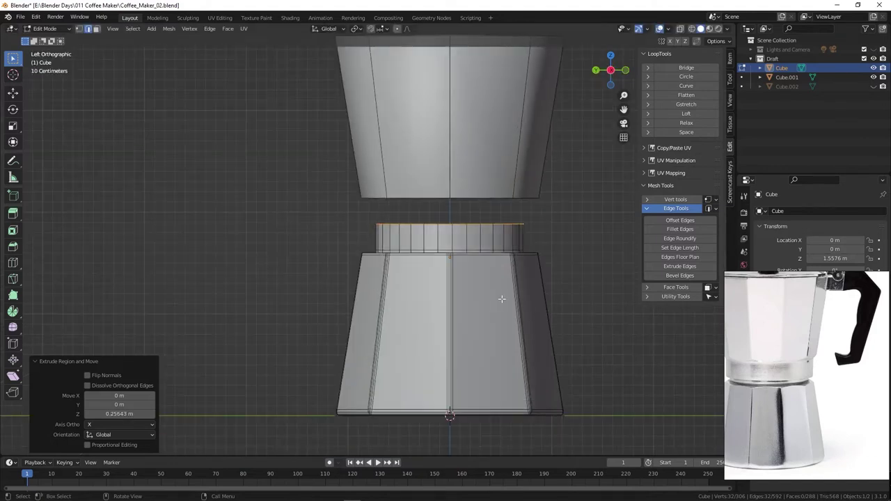
pyautogui.moveTo(414, 288); pyautogui.dragTo(330, 247, button='middle')
pyautogui.press('KP_1')
pyautogui.scroll(1, 367, 229)
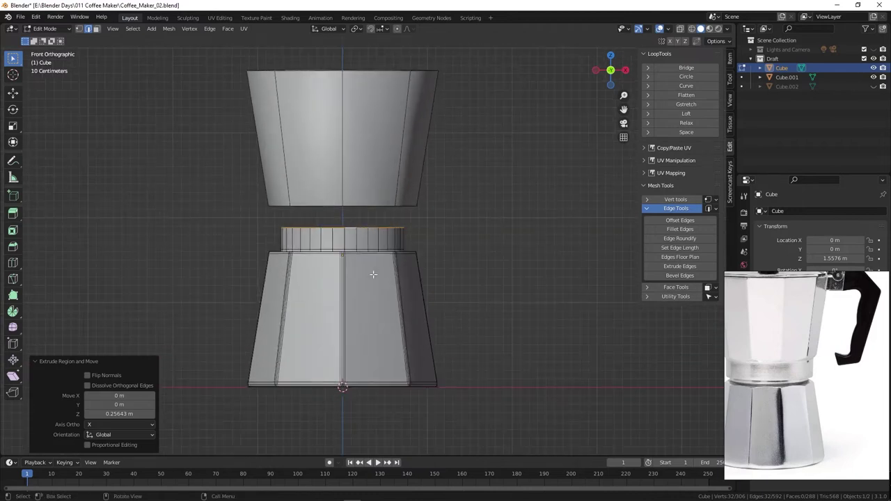
pyautogui.moveTo(344, 249); pyautogui.dragTo(226, 177, button='middle')
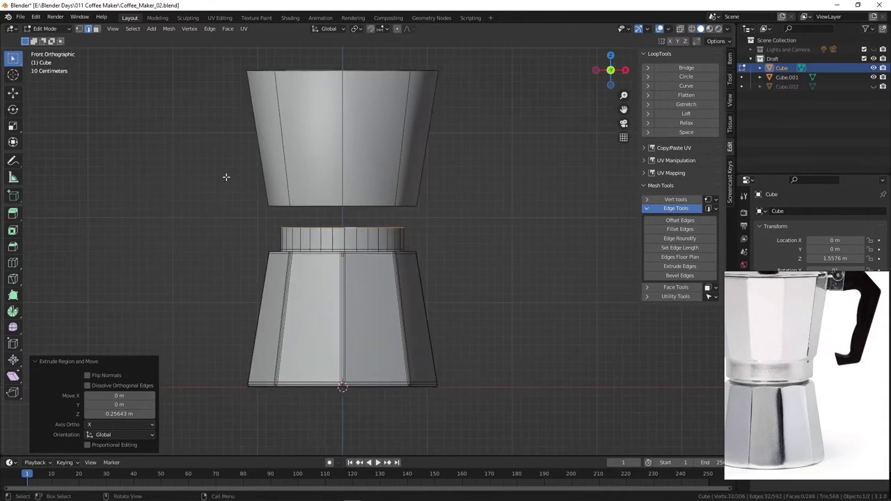
pyautogui.press('g')
pyautogui.press('z')
pyautogui.click(431, 260)
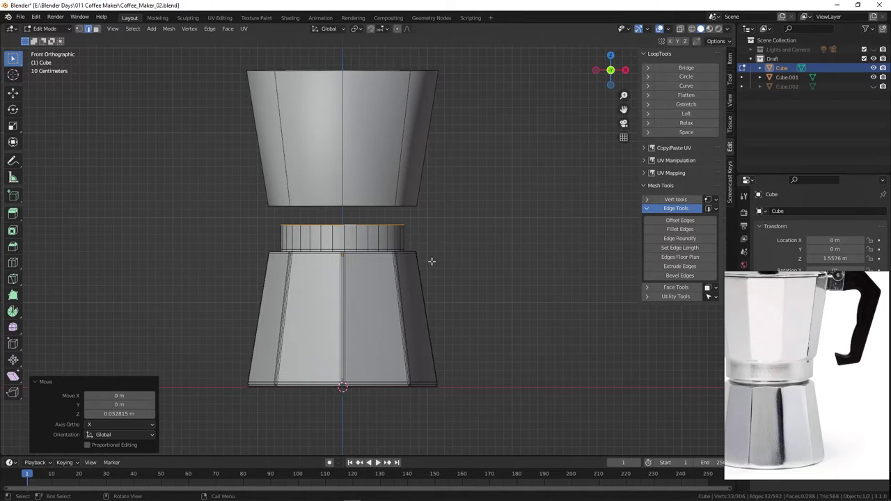
# Return to Object Mode and view the pot from an angled perspective
pyautogui.rightClick(432, 261)
pyautogui.rightClick(252, 200)
pyautogui.moveTo(210, 157)
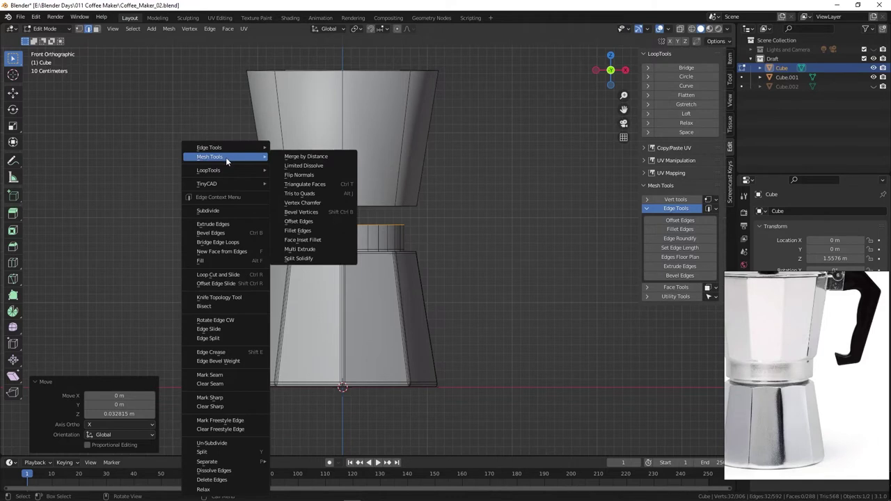
pyautogui.press('Tab')
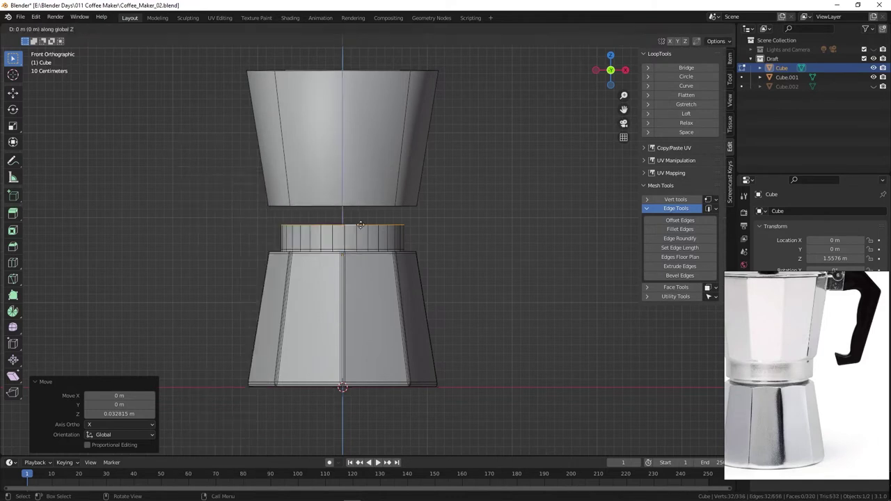
pyautogui.moveTo(315, 243)
pyautogui.mouseDown(button='middle')
pyautogui.moveTo(344, 254)
pyautogui.moveTo(358, 235)
pyautogui.moveTo(364, 249)
pyautogui.moveTo(384, 161)
pyautogui.moveTo(640, 336)
pyautogui.mouseUp(button='middle')
# Bevel the upper chamber's vertical corner edges 0.0381 m wide with 3 segments
pyautogui.scroll(2, 818, 398)
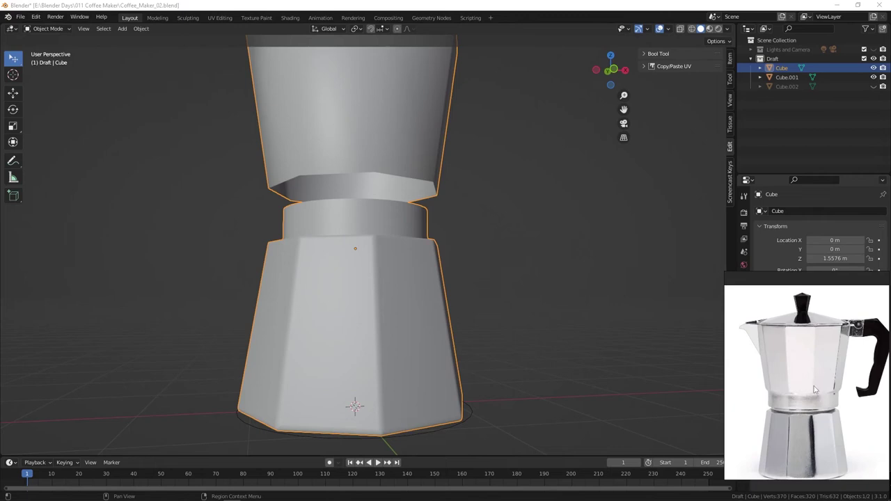
pyautogui.hotkey('ctrl', 'Tab')
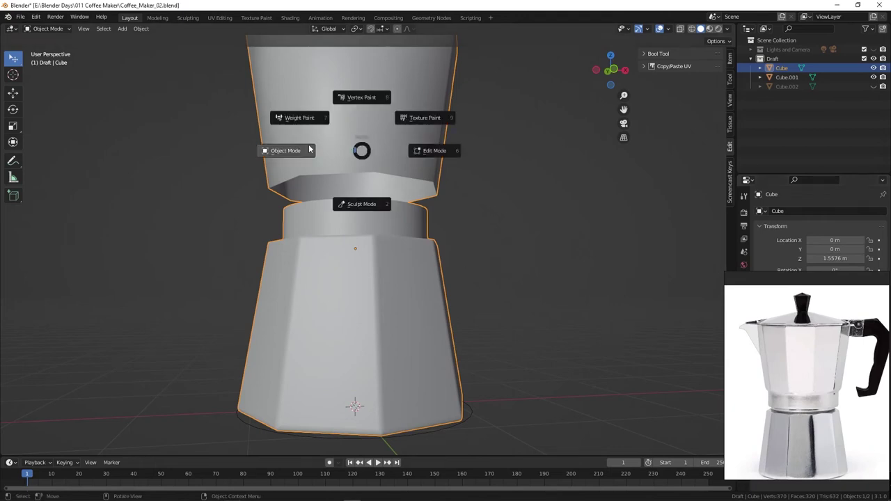
pyautogui.scroll(-3, 358, 138)
pyautogui.keyDown('ctrl'); pyautogui.keyDown('alt'); pyautogui.click(320, 146); pyautogui.keyUp('alt'); pyautogui.keyUp('ctrl')
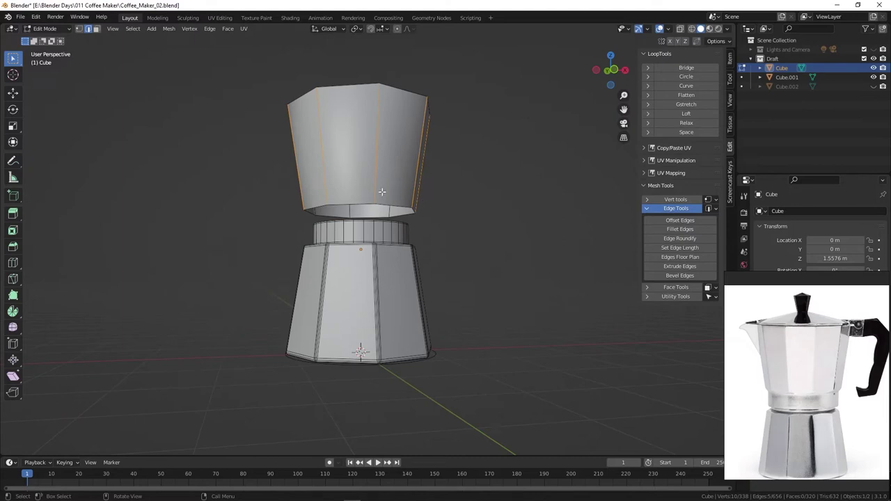
pyautogui.scroll(2, 381, 192)
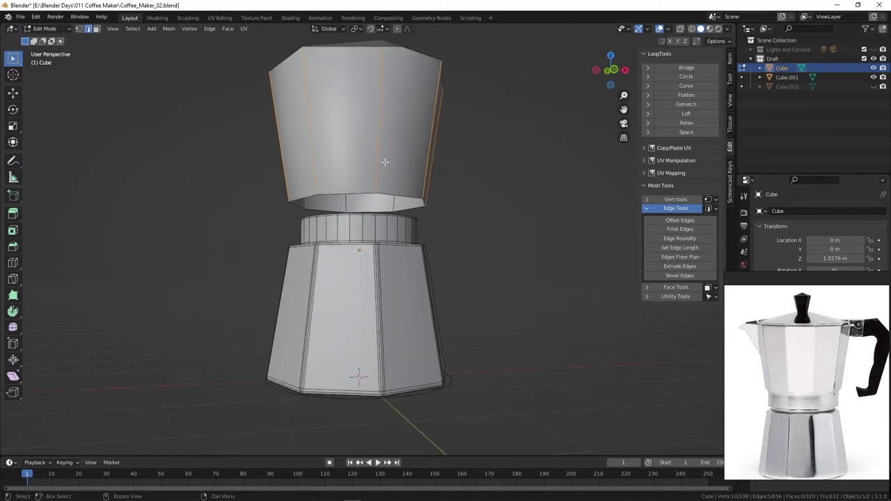
pyautogui.hotkey('ctrl', 'b')
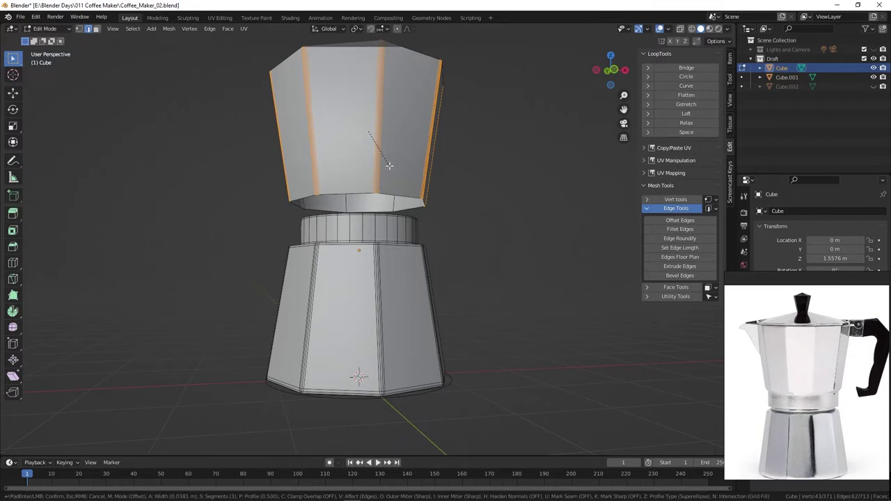
pyautogui.click(389, 165)
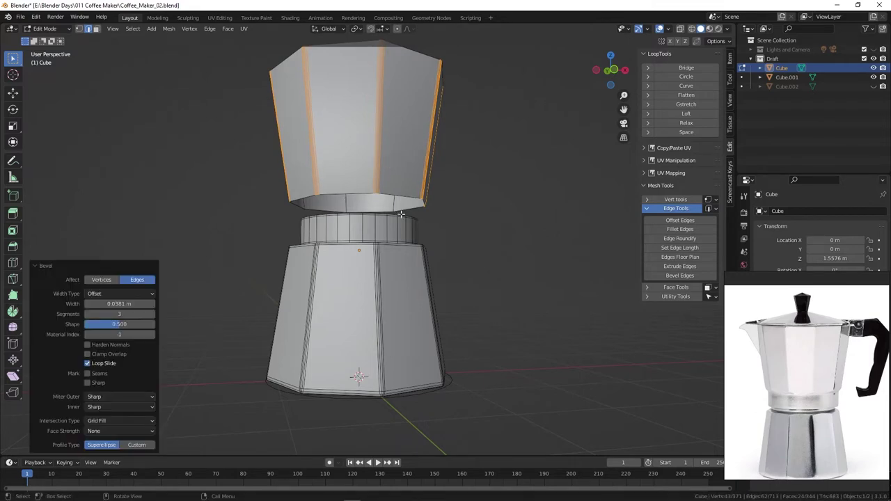
pyautogui.scroll(3, 459, 216)
pyautogui.moveTo(458, 216)
pyautogui.mouseDown(button='middle')
pyautogui.moveTo(349, 230)
pyautogui.moveTo(341, 209)
pyautogui.mouseUp(button='middle')
pyautogui.scroll(3, 341, 208)
pyautogui.scroll(-2, 339, 348)
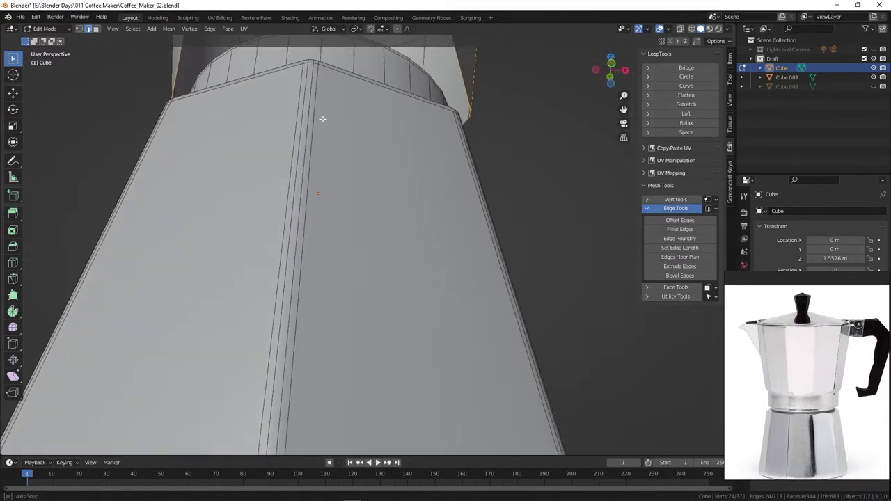
pyautogui.scroll(-3, 353, 98)
# Select the upper section's ring of vertical edges in see-through view and bevel them
pyautogui.moveTo(353, 99)
pyautogui.keyDown('alt'); pyautogui.mouseDown(button='middle')
pyautogui.moveTo(416, 259)
pyautogui.moveTo(353, 267)
pyautogui.mouseUp(button='middle'); pyautogui.keyUp('alt')
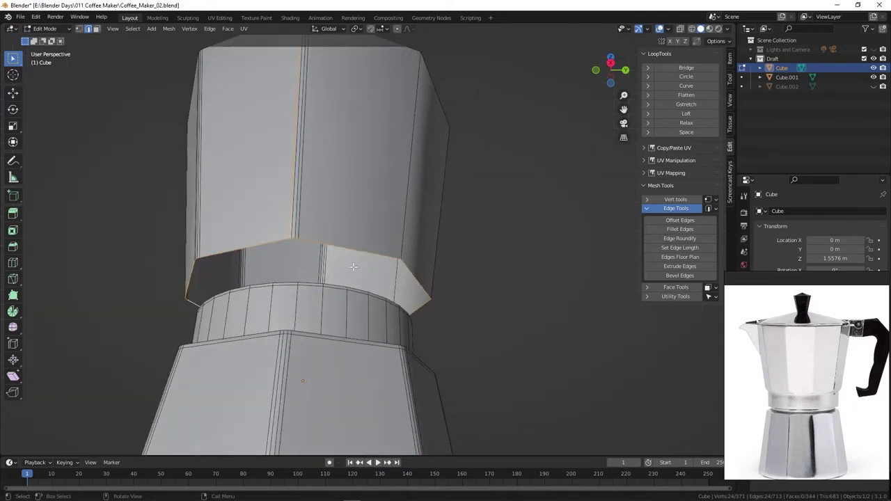
pyautogui.hotkey('alt', 'z')
pyautogui.hotkey('alt', 'z')
pyautogui.keyDown('ctrl'); pyautogui.keyDown('alt'); pyautogui.click(353, 267); pyautogui.keyUp('alt'); pyautogui.keyUp('ctrl')
pyautogui.hotkey('alt', 'z')
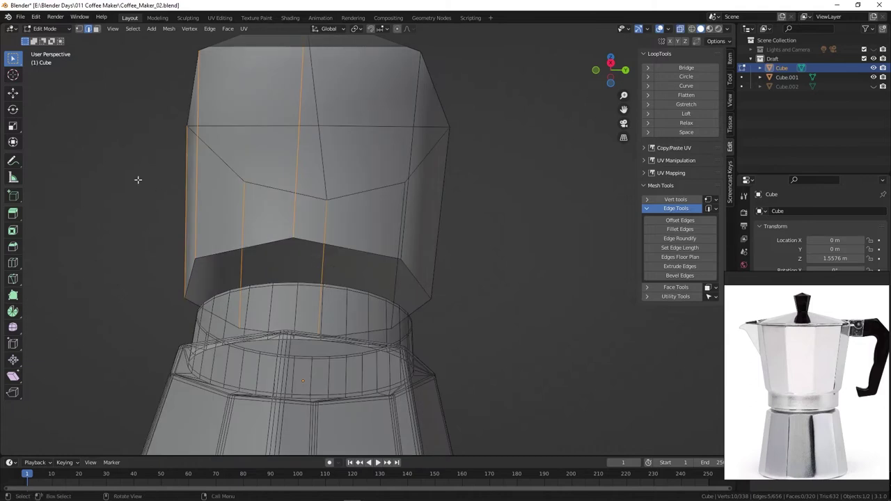
pyautogui.keyDown('ctrl'); pyautogui.keyDown('alt'); pyautogui.click(298, 260); pyautogui.keyUp('alt'); pyautogui.keyUp('ctrl')
pyautogui.hotkey('alt', 'z')
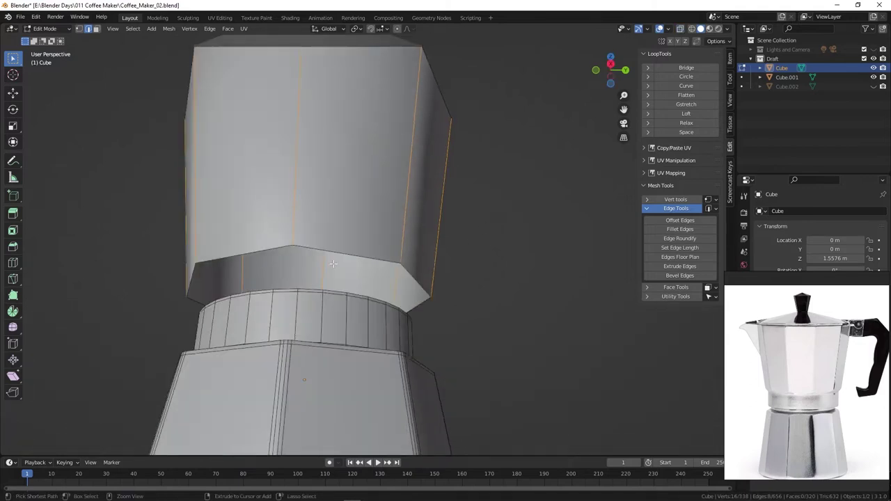
pyautogui.hotkey('ctrl', 'b')
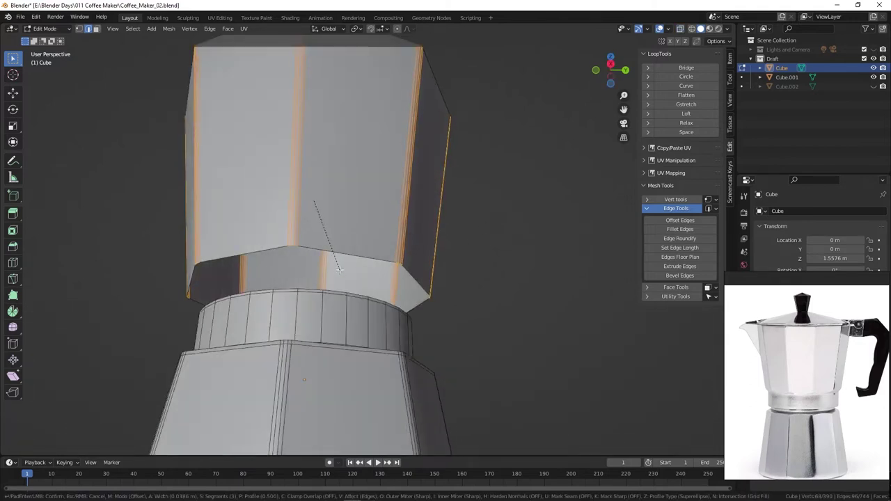
pyautogui.click(341, 270)
# Redo the corner bevel at about 0.04 m width and return to Object Mode
pyautogui.press('KP_1')
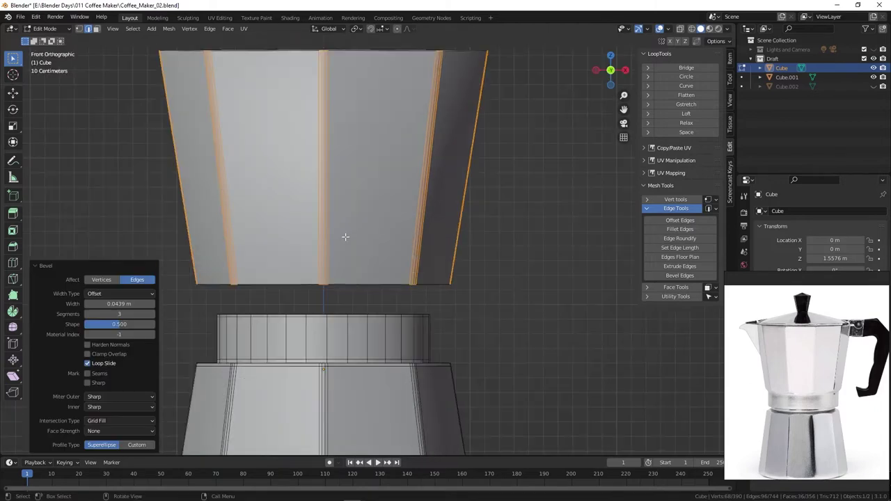
pyautogui.hotkey('ctrl', 'z')
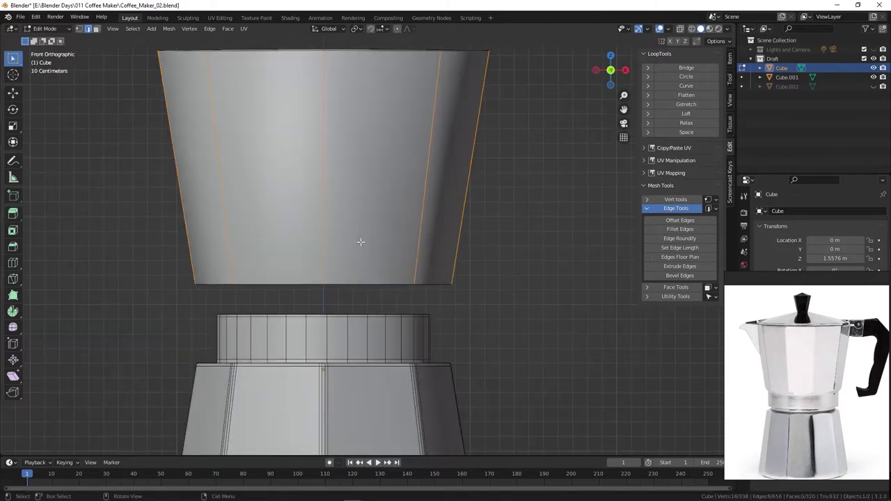
pyautogui.hotkey('ctrl', 'b')
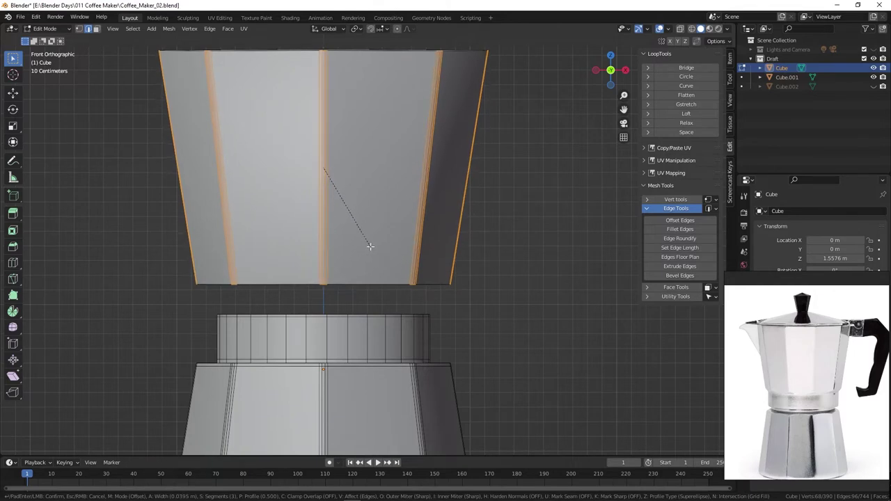
pyautogui.click(370, 246)
pyautogui.press('Tab')
pyautogui.press('Tab')
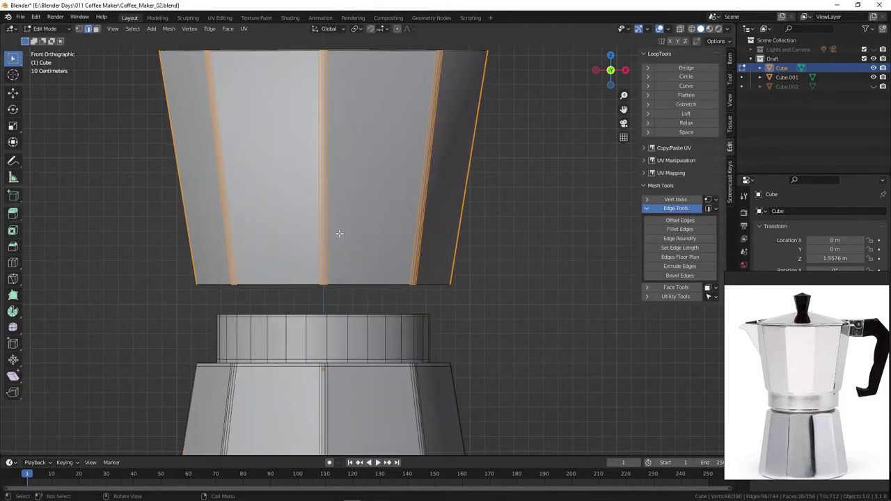
pyautogui.moveTo(339, 233); pyautogui.dragTo(300, 266, button='middle')
pyautogui.scroll(-2, 299, 266)
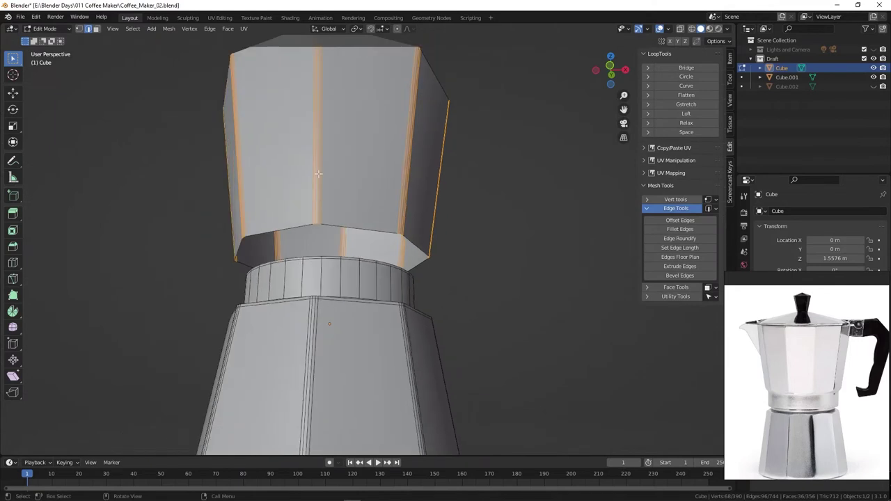
pyautogui.moveTo(307, 167); pyautogui.dragTo(306, 262, button='middle')
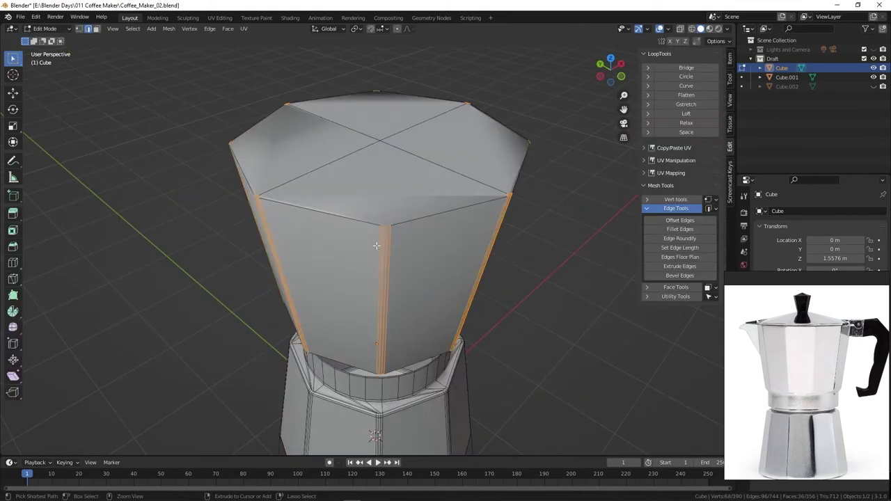
# Undo the old bevel, add the top edge ring, and bevel at 0.04 m with 3 segments
pyautogui.hotkey('ctrl', 'z')
pyautogui.moveTo(388, 244); pyautogui.dragTo(347, 238, button='middle')
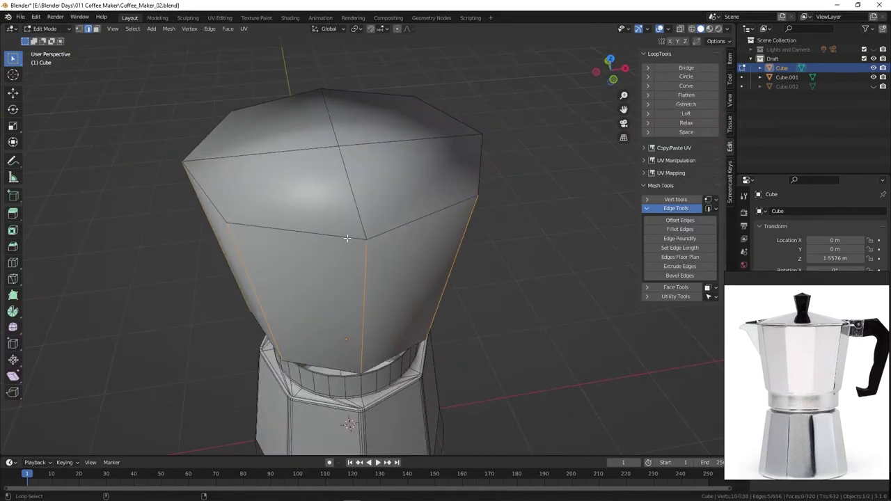
pyautogui.keyDown('alt'); pyautogui.keyDown('shift'); pyautogui.click(381, 94); pyautogui.keyUp('shift'); pyautogui.keyUp('alt')
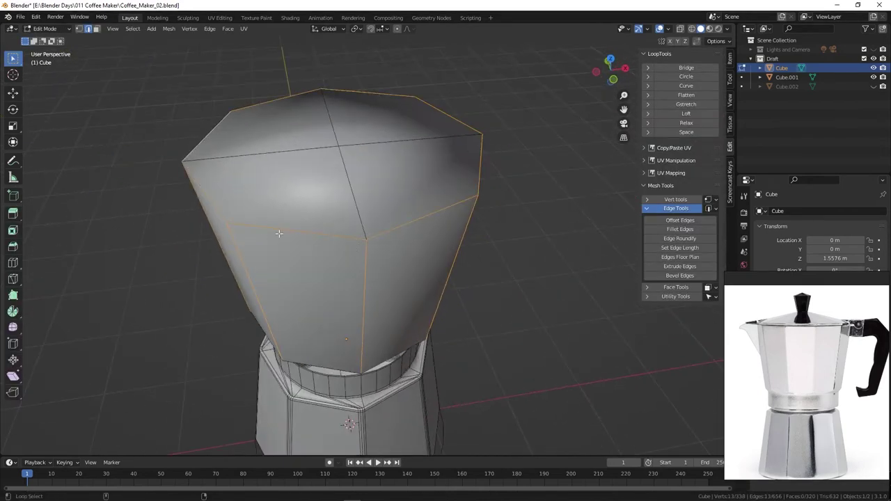
pyautogui.moveTo(279, 233); pyautogui.dragTo(272, 245, button='middle')
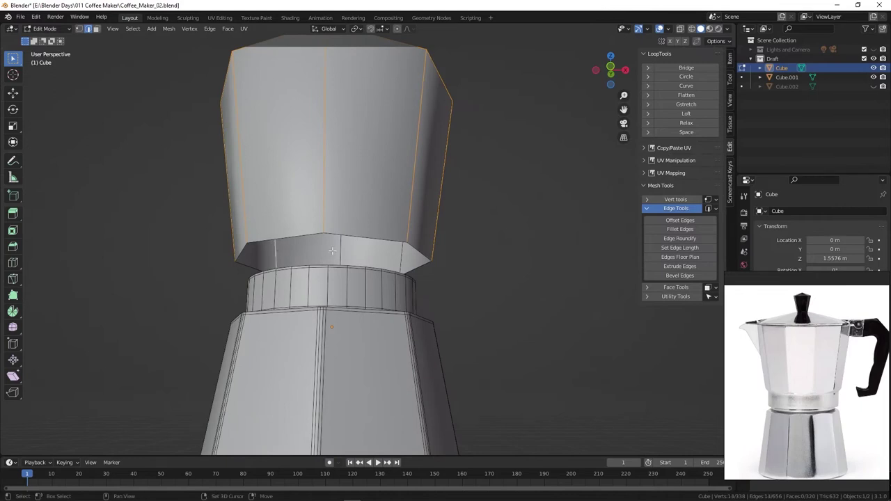
pyautogui.hotkey('ctrl', 'b')
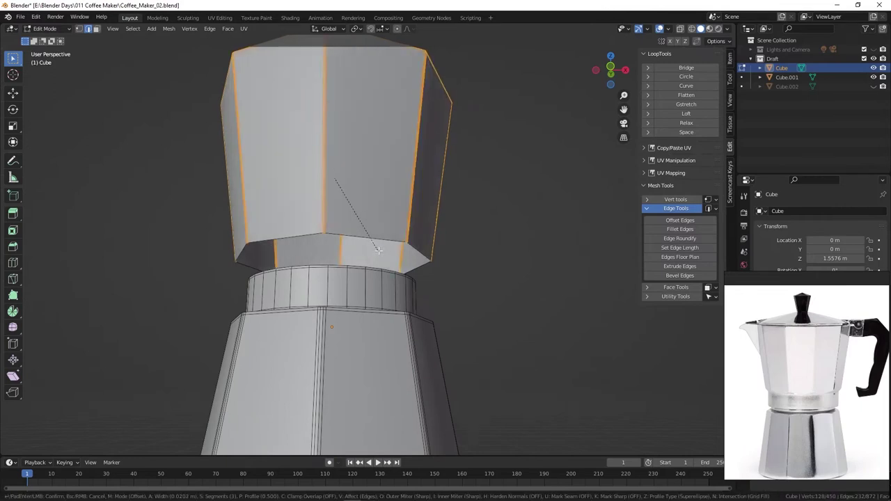
pyautogui.click(382, 251)
pyautogui.moveTo(382, 251)
pyautogui.mouseDown(button='middle')
pyautogui.moveTo(370, 174)
pyautogui.moveTo(366, 230)
pyautogui.mouseUp(button='middle')
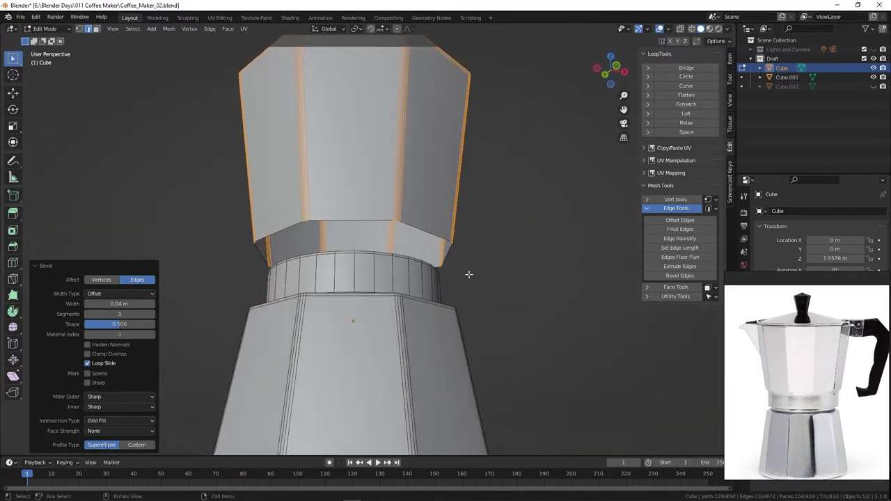
# Select the edge loop along the upper section's bottom rim
pyautogui.hotkey('alt', 'a')
pyautogui.keyDown('alt'); pyautogui.click(366, 228); pyautogui.keyUp('alt')
pyautogui.press('`')
# Extrude the selected bottom rim loop straight down about 0.055 m
pyautogui.click(437, 226)
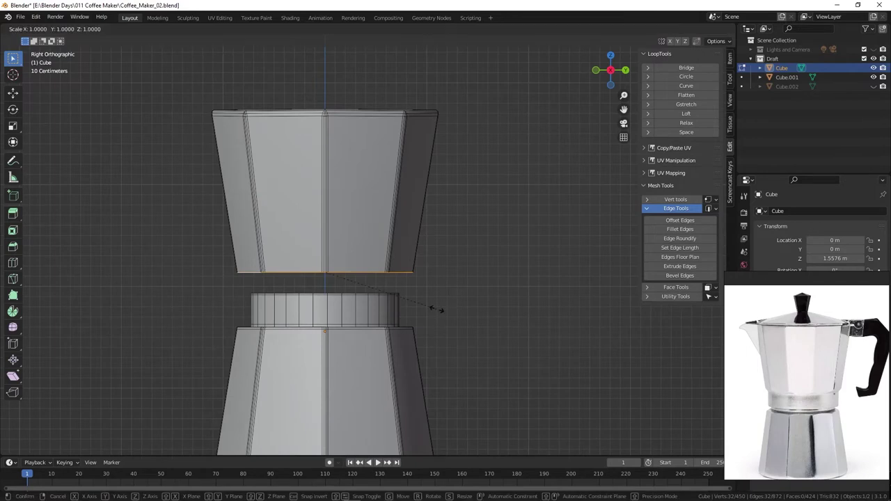
pyautogui.moveTo(438, 309); pyautogui.dragTo(320, 278, button='middle')
pyautogui.press('e')
pyautogui.press('z')
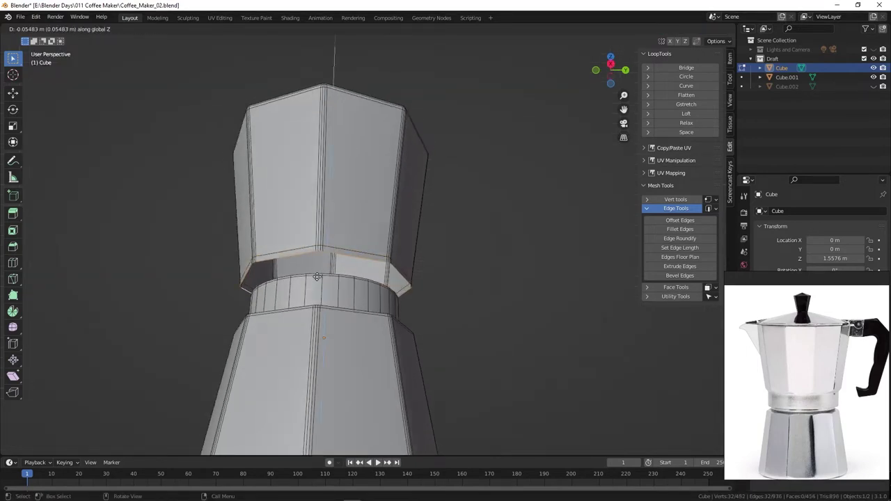
pyautogui.click(317, 276)
# Extrude the rim again and scale it inward into a ledge, resizing to 1.063 and then further
pyautogui.moveTo(317, 276); pyautogui.dragTo(341, 310, button='middle')
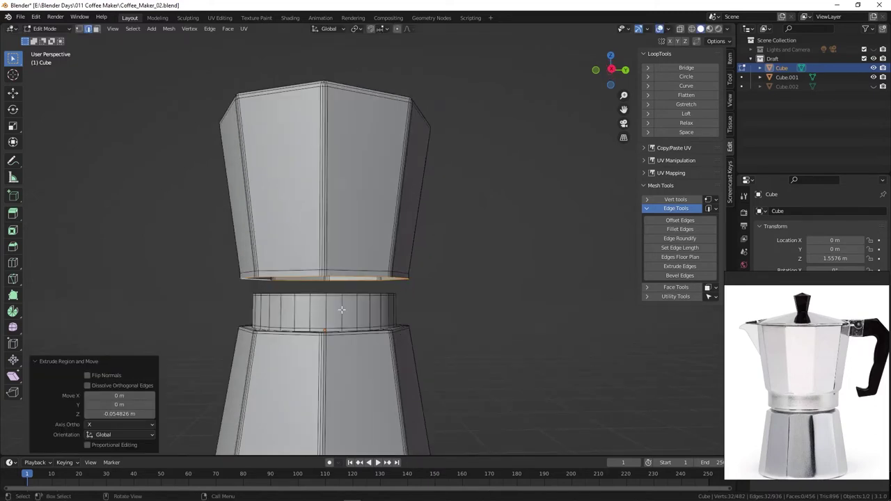
pyautogui.press('e')
pyautogui.press('s')
pyautogui.click(416, 323)
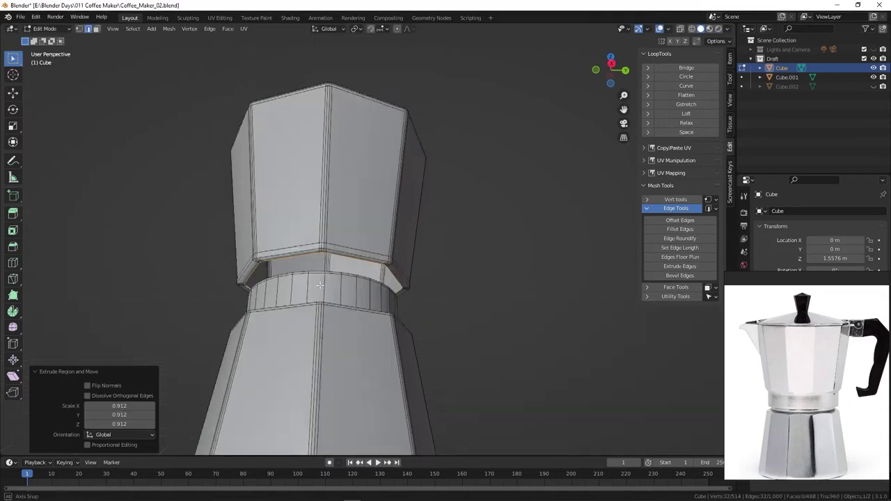
pyautogui.moveTo(416, 322); pyautogui.dragTo(435, 298, button='middle')
pyautogui.press('s')
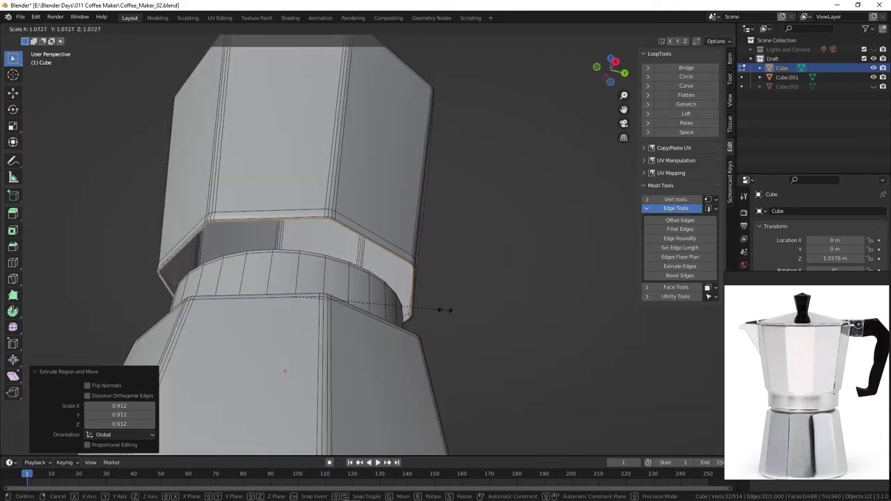
pyautogui.click(439, 309)
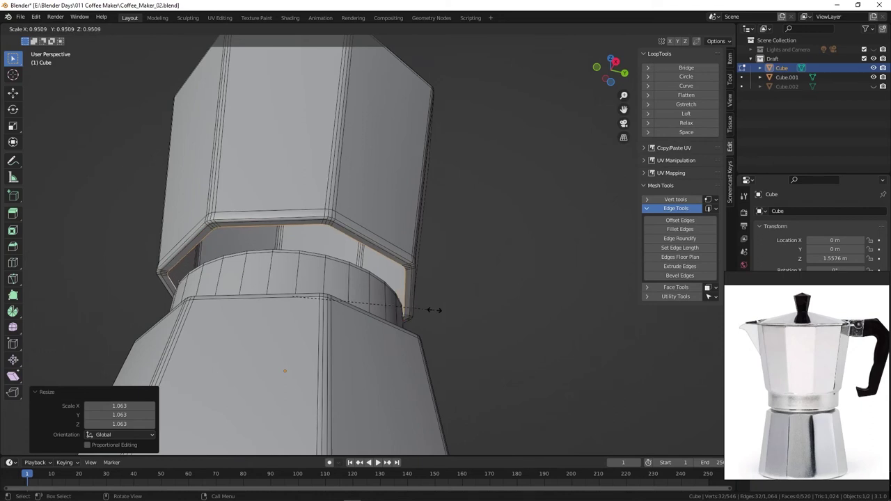
pyautogui.click(421, 305)
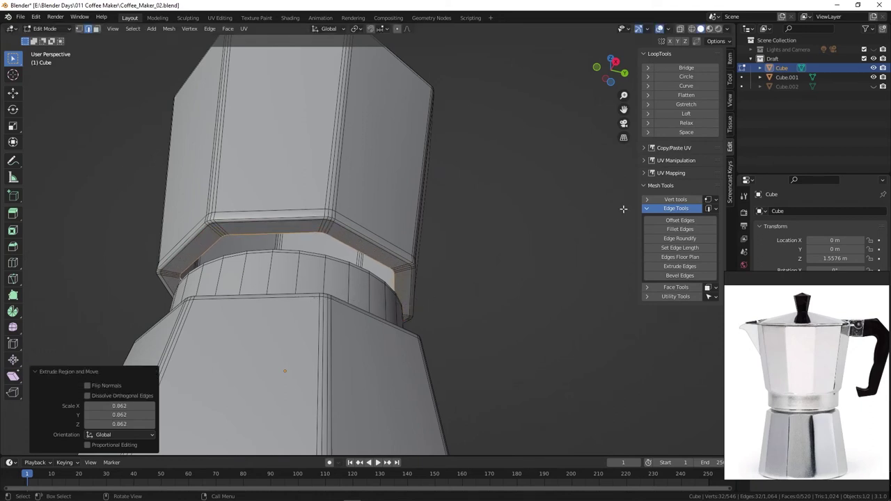
# Round the inset ring into a perfect circle and scale it to 1.041 in top view
pyautogui.click(682, 76)
pyautogui.press('KP_7')
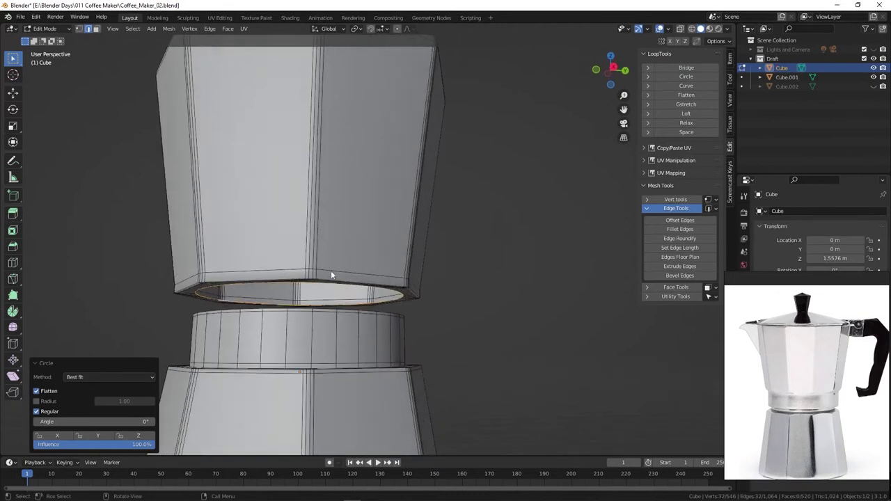
pyautogui.press('s')
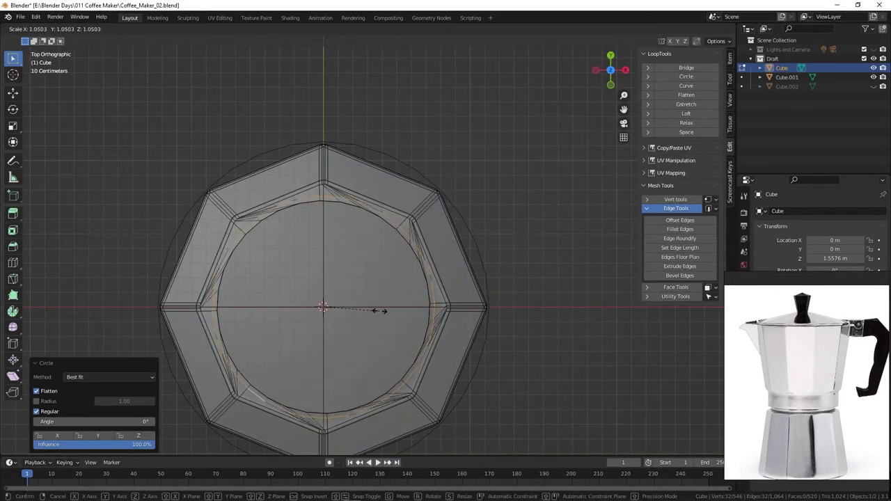
pyautogui.click(378, 310)
# Extend the round ring downward along Z into a collar about 0.275 m deep
pyautogui.press('KP_1')
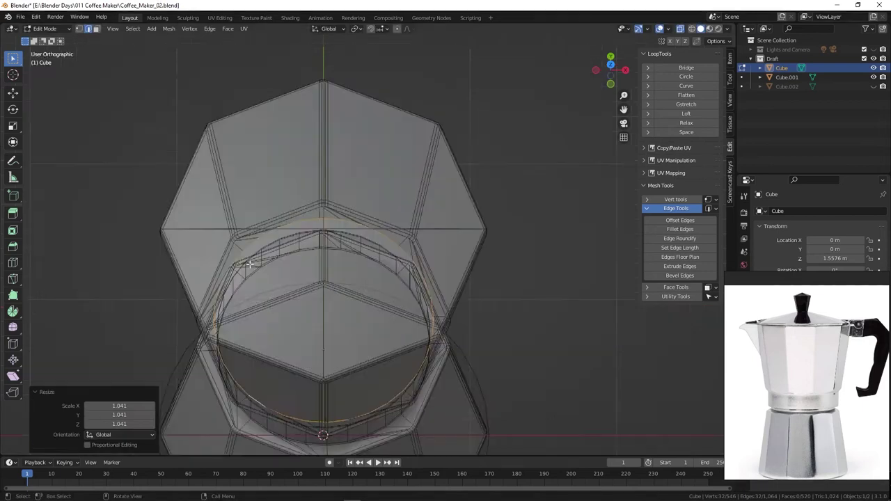
pyautogui.press('g')
pyautogui.press('z')
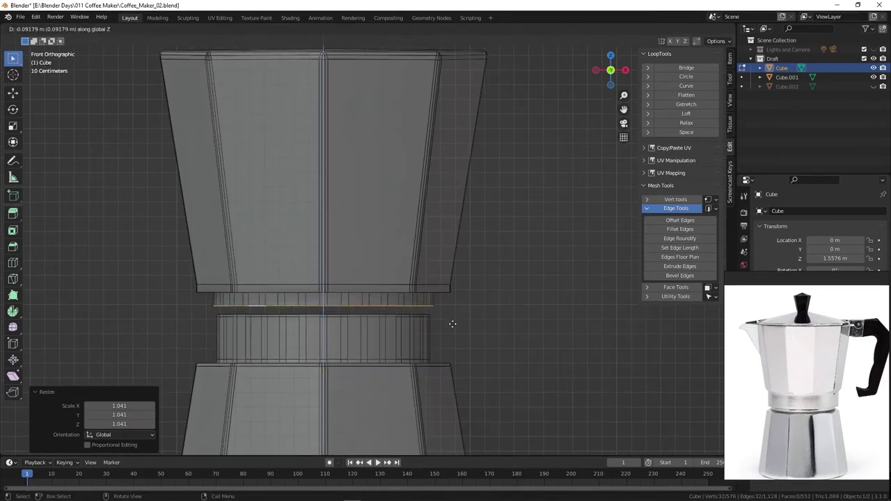
pyautogui.click(454, 311)
pyautogui.press('g')
pyautogui.press('z')
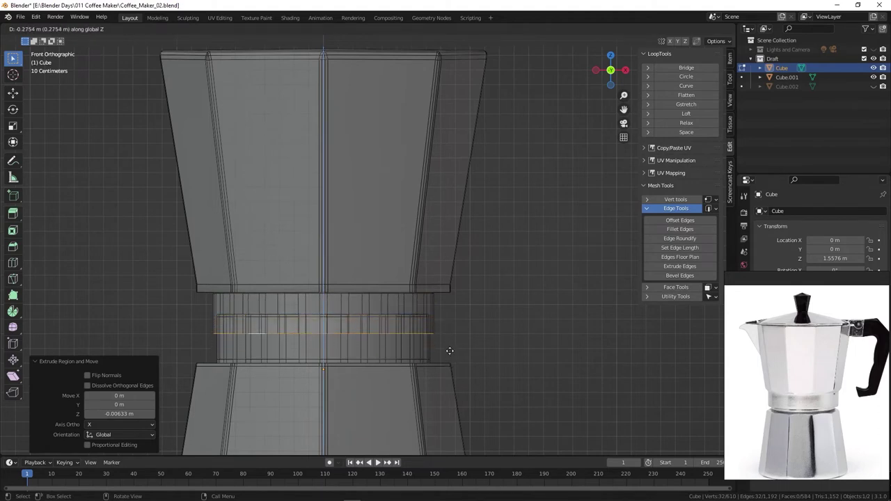
pyautogui.click(449, 353)
# Lower the collar's upper rim loop about 0.13 m along Z
pyautogui.moveTo(154, 262); pyautogui.dragTo(521, 306)
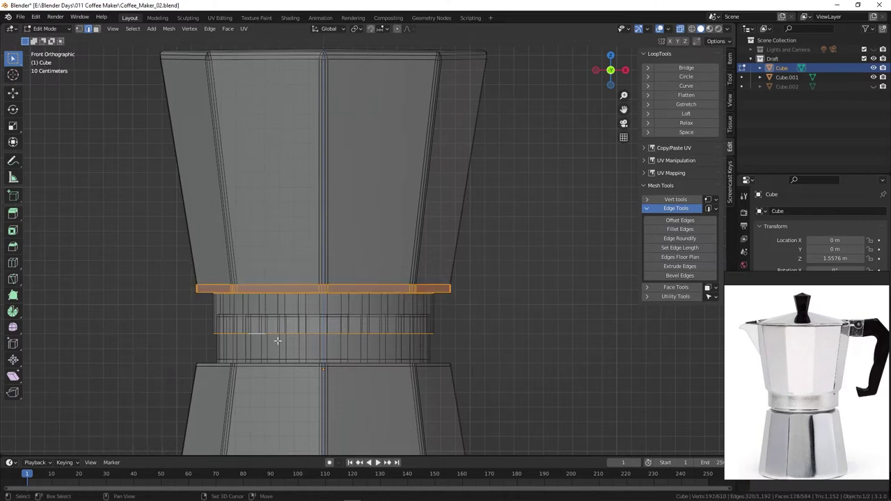
pyautogui.press('g')
pyautogui.press('z')
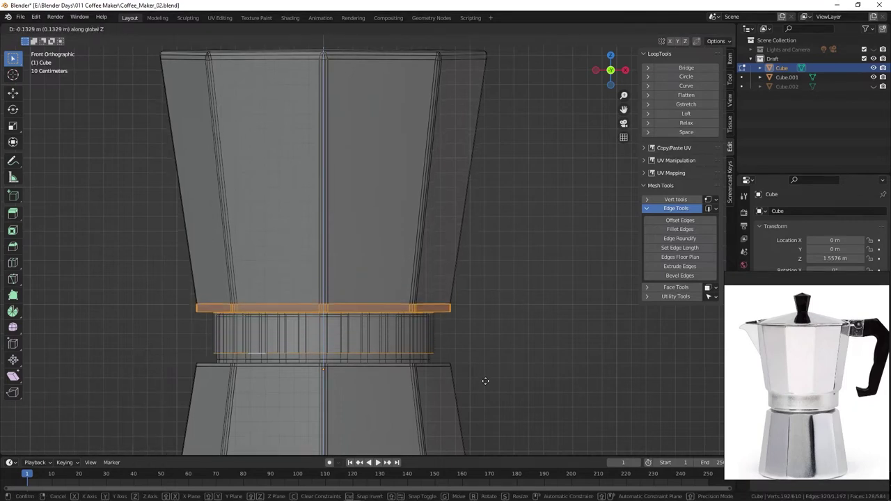
pyautogui.click(485, 381)
# Turn off X-ray display and return to Object Mode
pyautogui.press('z')
pyautogui.click(452, 350)
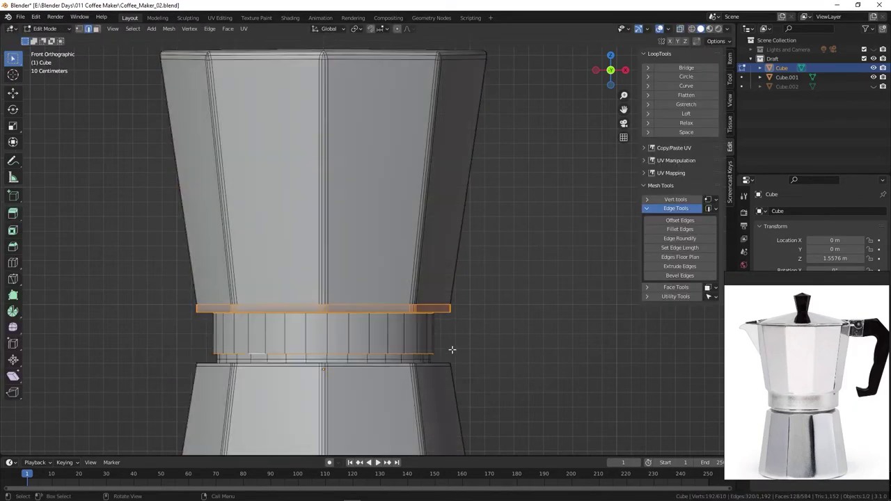
pyautogui.press('Tab')
pyautogui.scroll(-5, 397, 336)
# Save the current file
pyautogui.scroll(2, 376, 331)
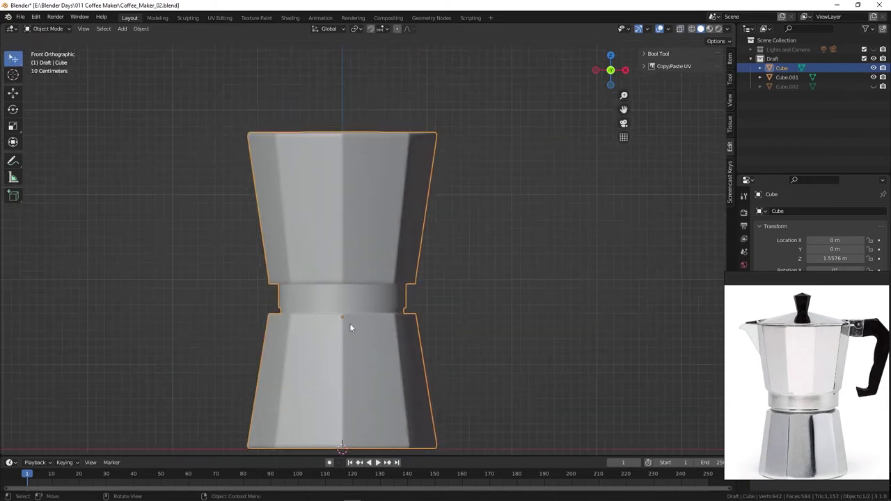
pyautogui.moveTo(327, 334)
pyautogui.mouseDown(button='middle')
pyautogui.moveTo(206, 342)
pyautogui.moveTo(411, 322)
pyautogui.moveTo(338, 324)
pyautogui.moveTo(362, 320)
pyautogui.mouseUp(button='middle')
pyautogui.hotkey('ctrl', 's')
# In face select mode, grow the selection over the whole upper section including its top faces
pyautogui.press('Tab')
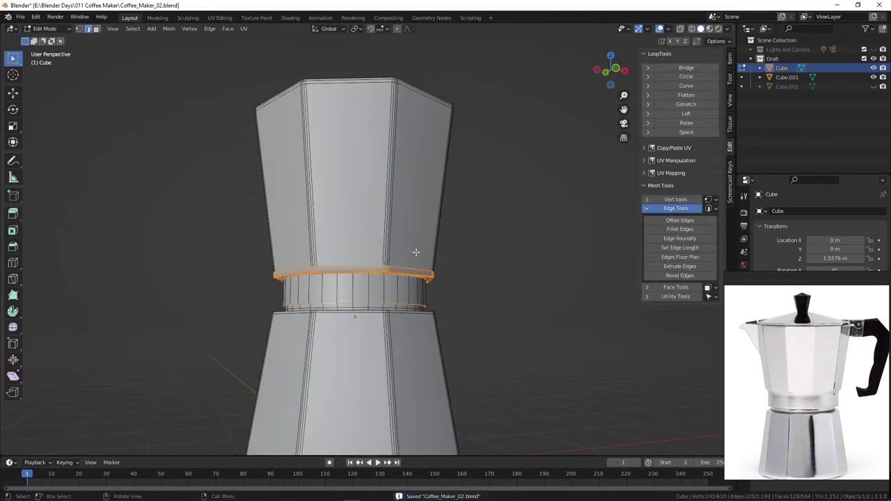
pyautogui.press('3')
pyautogui.press('ctrl+KP_Add')
pyautogui.moveTo(388, 300)
pyautogui.mouseDown(button='middle')
pyautogui.moveTo(369, 362)
pyautogui.moveTo(342, 246)
pyautogui.mouseUp(button='middle')
pyautogui.press('ctrl+KP_Add')
# Save the file under the new name Coffee_Maker_03.blend
pyautogui.hotkey('ctrl', 'shift', 's')
pyautogui.press('KP_Add')
pyautogui.click(594, 380)
# Separate the selected upper chamber into its own object, Cube.003
pyautogui.moveTo(594, 380)
pyautogui.mouseDown(button='middle')
pyautogui.moveTo(507, 272)
pyautogui.moveTo(415, 286)
pyautogui.mouseUp(button='middle')
pyautogui.press('w')
pyautogui.press('g')
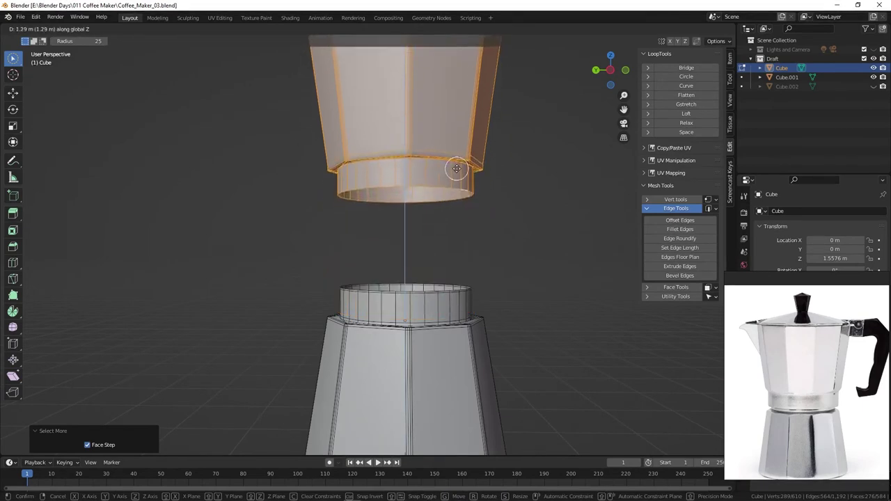
pyautogui.press('Escape')
pyautogui.press('p')
pyautogui.click(396, 275)
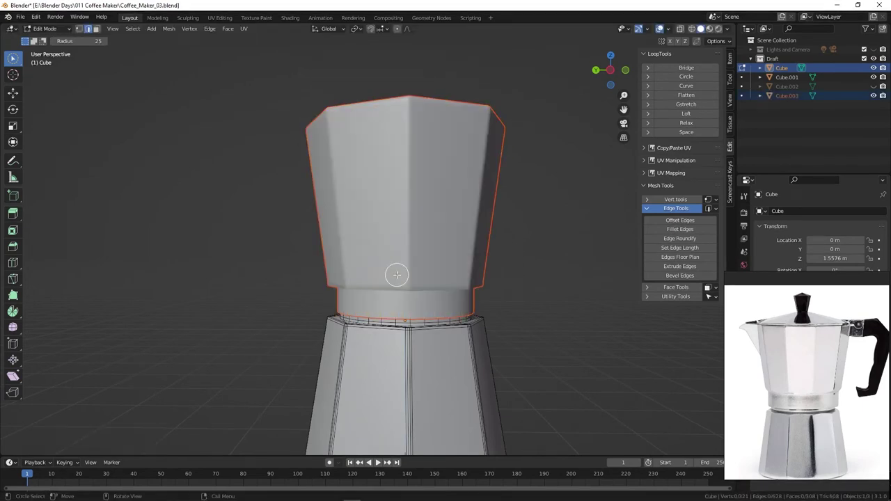
# Return to Object Mode, save, and select the separated upper chamber Cube.003
pyautogui.press('Tab')
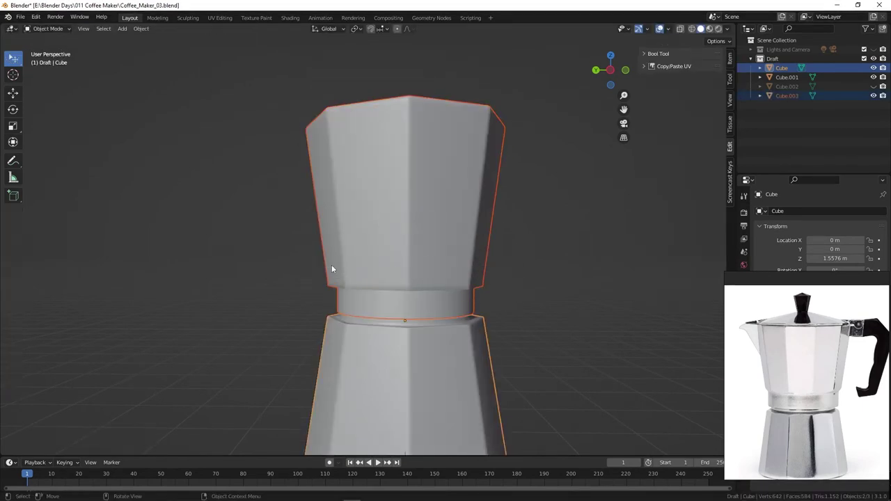
pyautogui.click(494, 293)
pyautogui.hotkey('ctrl', 's')
pyautogui.click(453, 303)
pyautogui.click(401, 363)
pyautogui.click(420, 249)
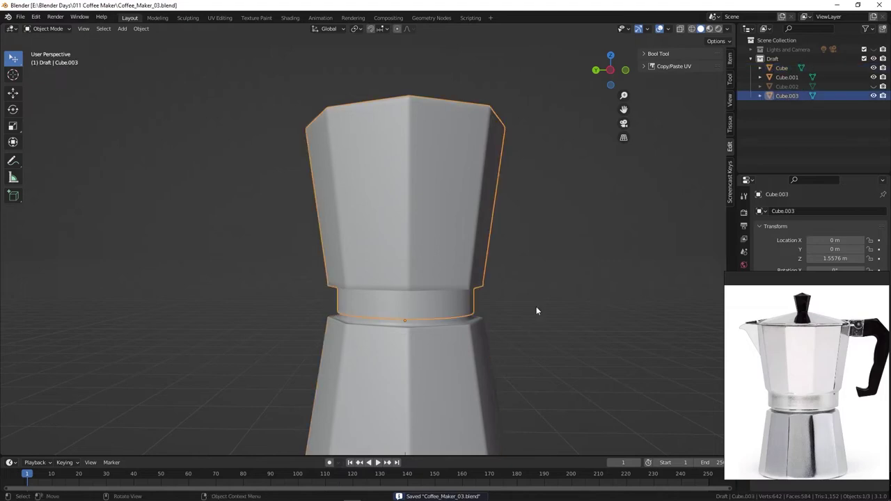
# View the pot from the front and pan it up so the bottom shows
pyautogui.moveTo(456, 274)
pyautogui.mouseDown(button='middle')
pyautogui.moveTo(429, 257)
pyautogui.moveTo(367, 301)
pyautogui.moveTo(428, 260)
pyautogui.moveTo(367, 259)
pyautogui.moveTo(435, 273)
pyautogui.moveTo(389, 293)
pyautogui.mouseUp(button='middle')
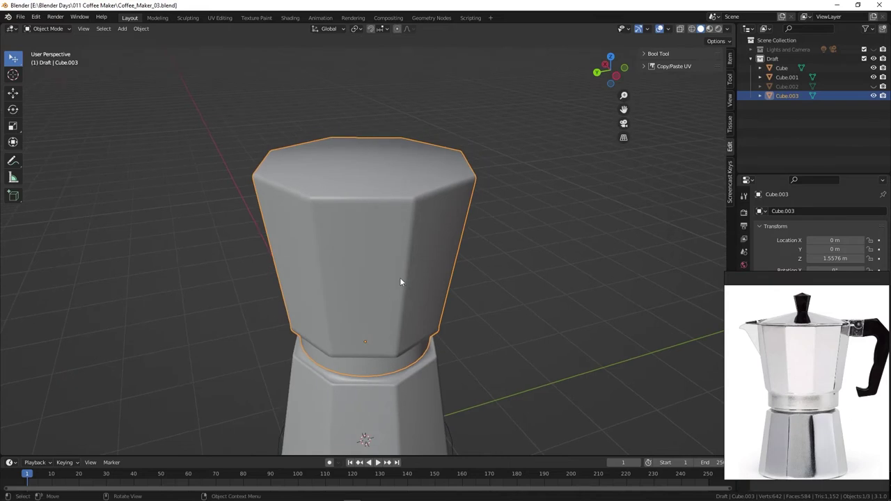
pyautogui.press('KP_1')
pyautogui.moveTo(354, 280)
pyautogui.keyDown('shift'); pyautogui.mouseDown(button='middle')
pyautogui.moveTo(369, 217)
pyautogui.moveTo(404, 239)
pyautogui.mouseUp(button='middle'); pyautogui.keyUp('shift')
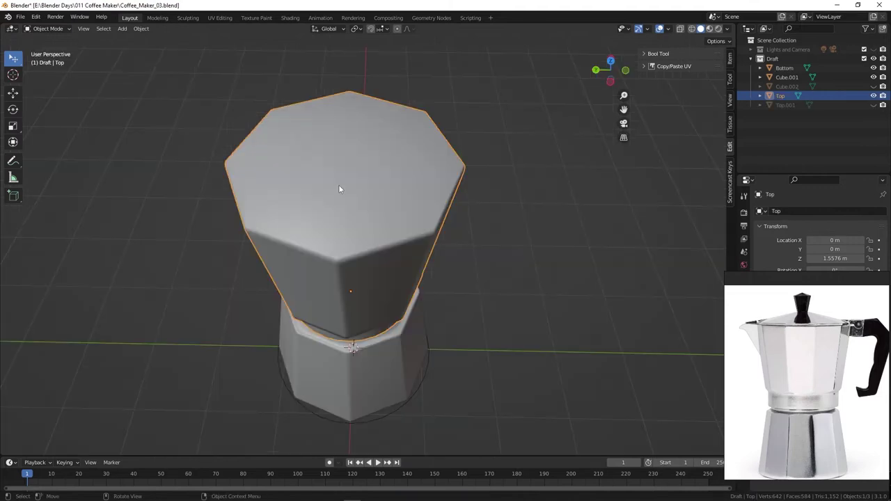
pyautogui.hotkey('ctrl', 'Tab')
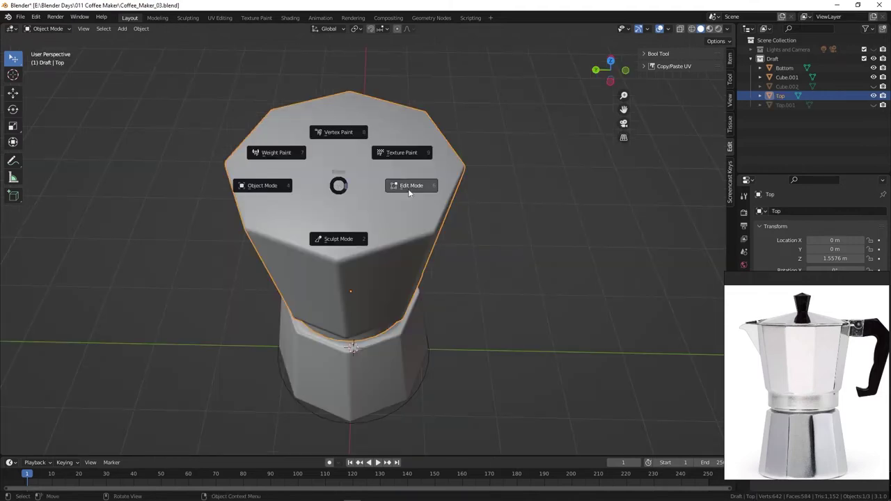
# In the Top object's mesh, select the top octagon and inset it twice
pyautogui.click(394, 183)
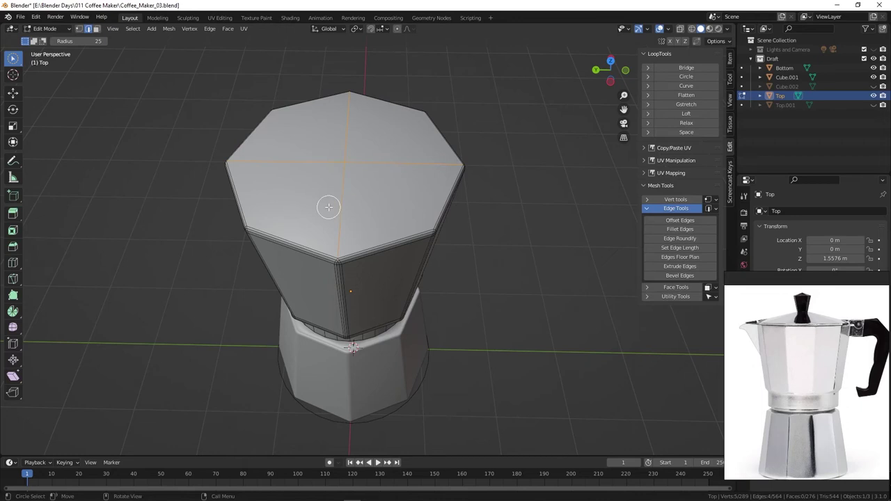
pyautogui.press('3')
pyautogui.press('l')
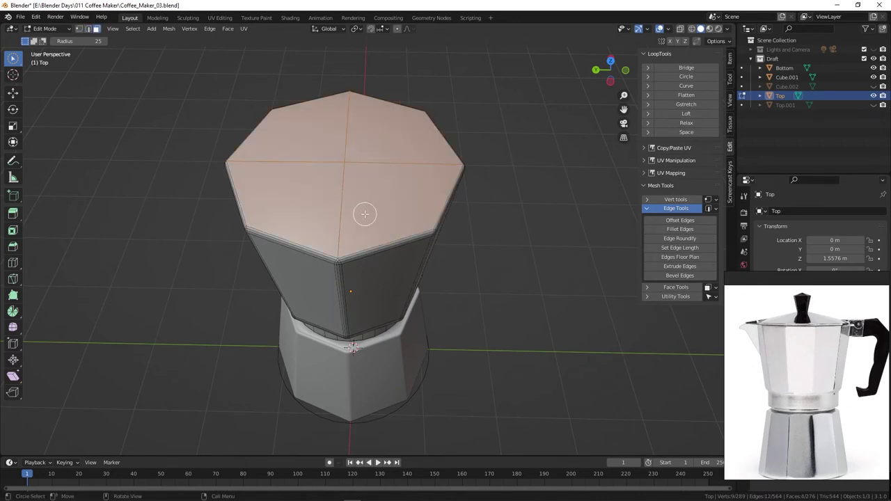
pyautogui.press('i')
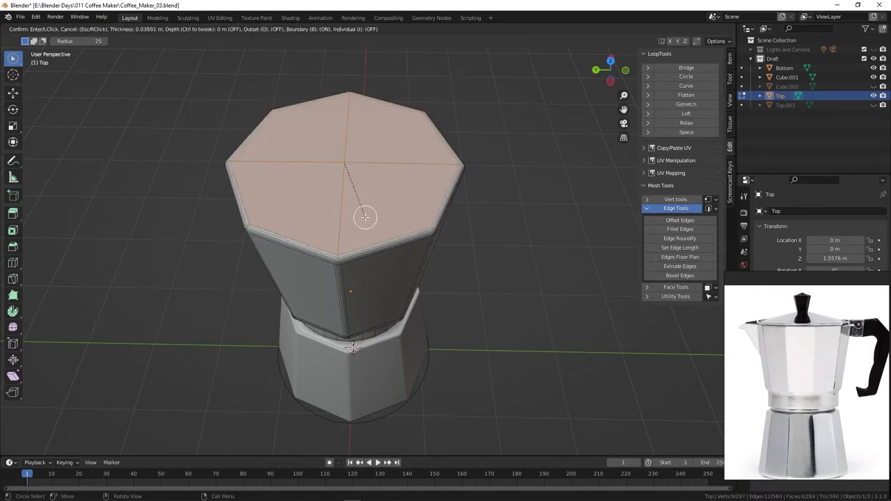
pyautogui.click(365, 217)
pyautogui.press('i')
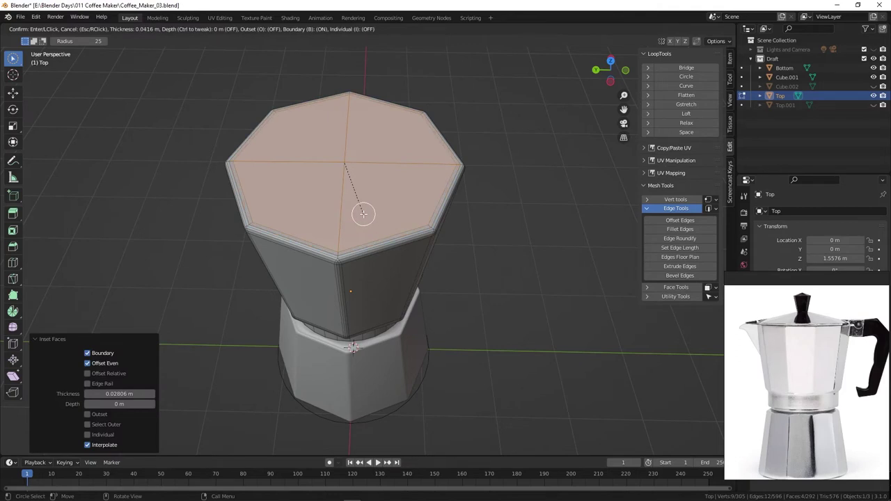
pyautogui.click(362, 214)
# Separate the inset top faces into their own cap object
pyautogui.moveTo(332, 229); pyautogui.dragTo(332, 175, button='middle')
pyautogui.press('KP_7')
pyautogui.press('KP_1')
pyautogui.moveTo(384, 243)
pyautogui.mouseDown(button='middle')
pyautogui.moveTo(392, 159)
pyautogui.moveTo(396, 185)
pyautogui.mouseUp(button='middle')
pyautogui.press('p')
pyautogui.click(395, 188)
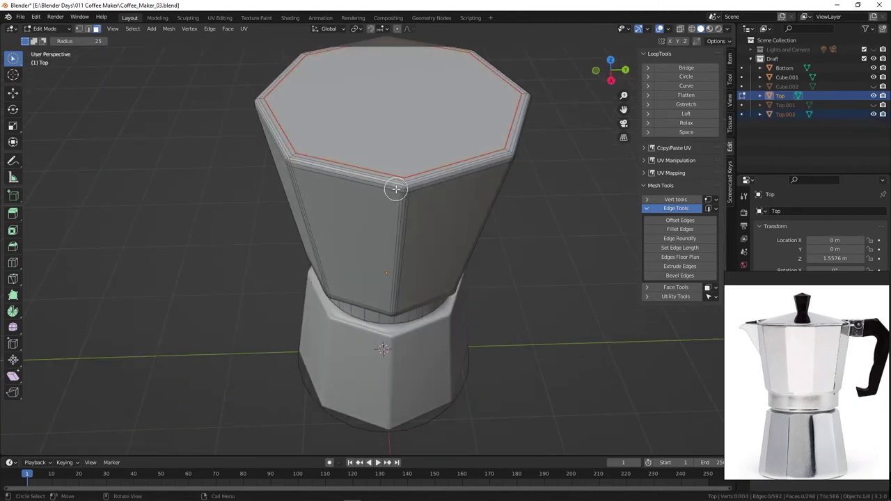
pyautogui.rightClick(396, 188)
pyautogui.press('Escape')
# Select the separated cap and inset its whole face once
pyautogui.press('Tab')
pyautogui.click(354, 129)
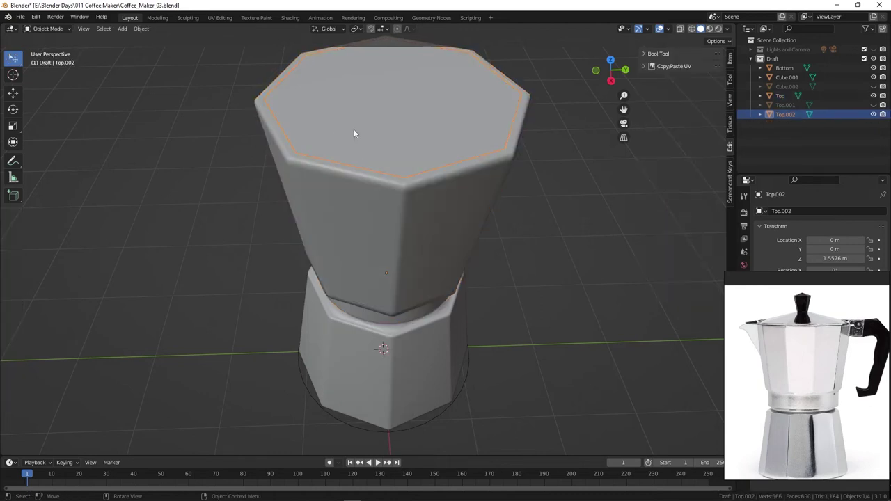
pyautogui.press('Tab')
pyautogui.press('a')
pyautogui.press('i')
pyautogui.click(413, 119)
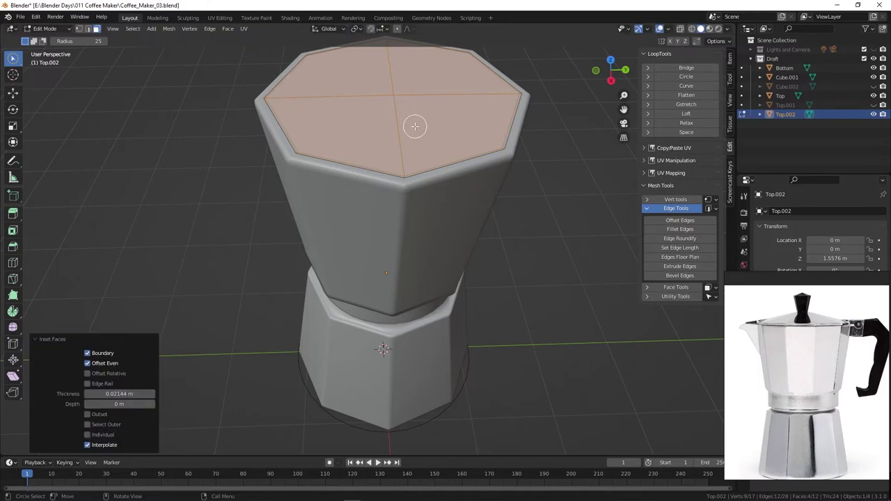
# Raise the cap's centre vertex straight up into a peaked, pyramid-shaped lid
pyautogui.press('1')
pyautogui.click(399, 97)
pyautogui.press('KP_3')
pyautogui.press('g')
pyautogui.press('z')
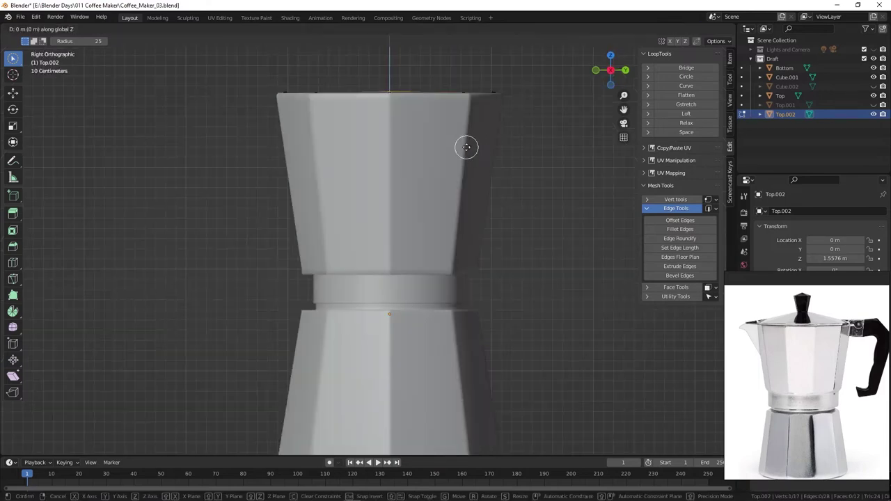
pyautogui.click(461, 117)
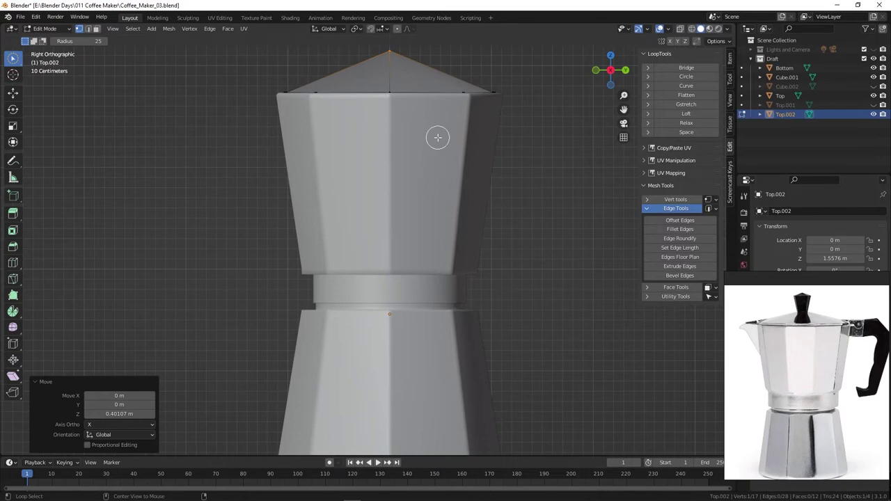
pyautogui.moveTo(523, 139); pyautogui.dragTo(529, 147, button='middle')
pyautogui.press('`')
pyautogui.moveTo(458, 135)
pyautogui.mouseDown(button='middle')
pyautogui.moveTo(567, 149)
pyautogui.moveTo(434, 140)
pyautogui.moveTo(482, 178)
pyautogui.moveTo(495, 99)
pyautogui.moveTo(581, 103)
pyautogui.moveTo(533, 146)
pyautogui.mouseUp(button='middle')
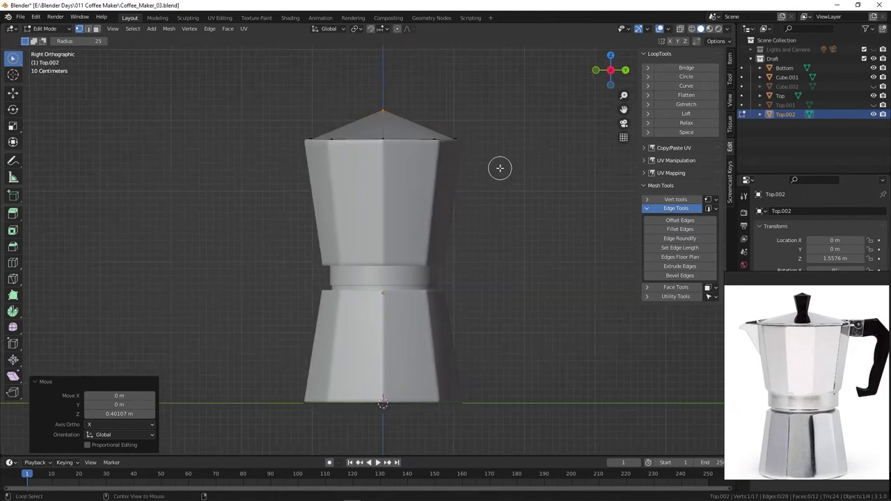
pyautogui.keyDown('shift'); pyautogui.moveTo(497, 185); pyautogui.dragTo(486, 209, button='middle'); pyautogui.keyUp('shift')
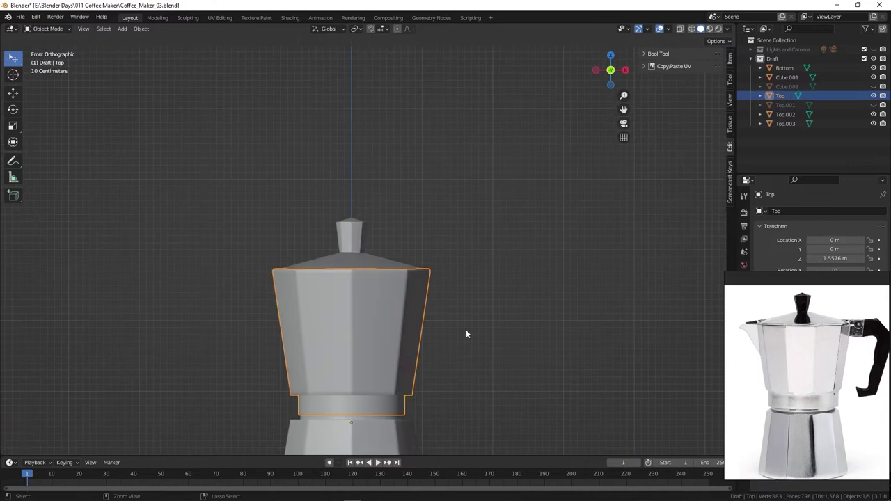
# Save the file and turn to a side view of the pot
pyautogui.moveTo(347, 330)
pyautogui.mouseDown(button='middle')
pyautogui.moveTo(412, 339)
pyautogui.moveTo(330, 327)
pyautogui.mouseUp(button='middle')
pyautogui.hotkey('ctrl', 's')
pyautogui.press('`')
pyautogui.click(249, 287)
pyautogui.press('`')
pyautogui.hotkey('ctrl', 's')
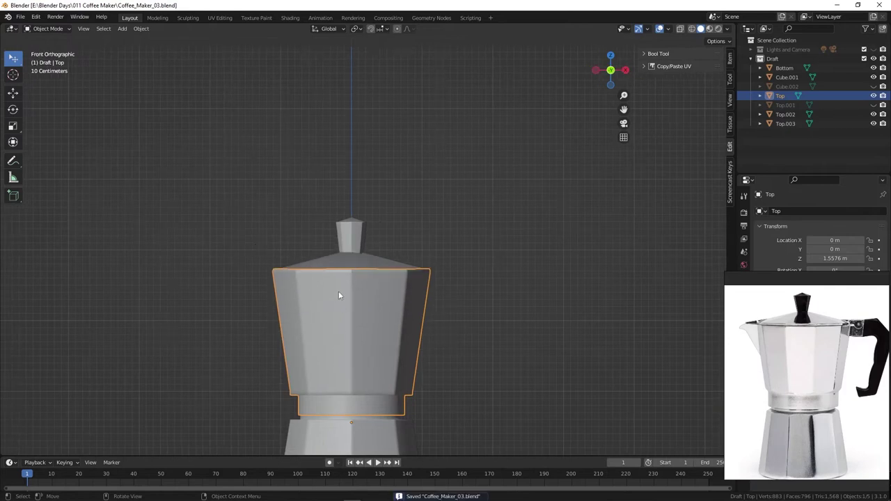
pyautogui.moveTo(360, 302)
pyautogui.mouseDown(button='middle')
pyautogui.moveTo(364, 338)
pyautogui.moveTo(359, 296)
pyautogui.moveTo(427, 309)
pyautogui.mouseUp(button='middle')
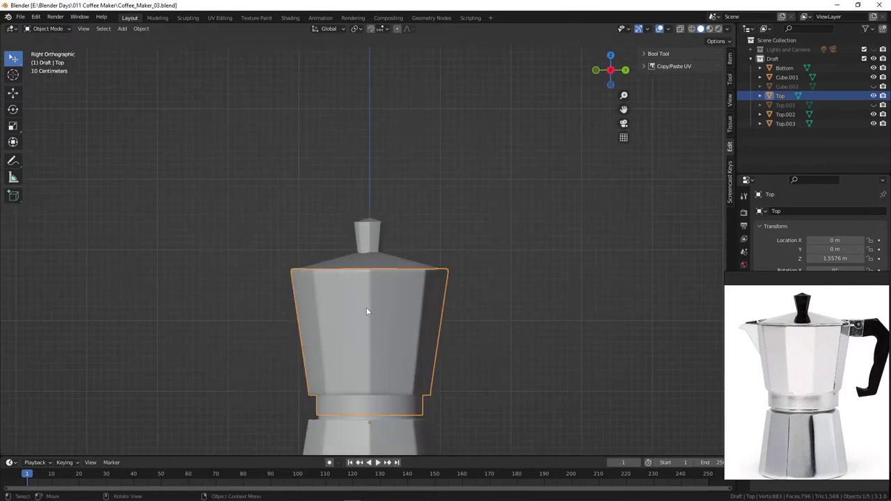
# Cut horizontal edge loops around the upper body, sliding the second one into place
pyautogui.press('Tab')
pyautogui.hotkey('ctrl', 'r')
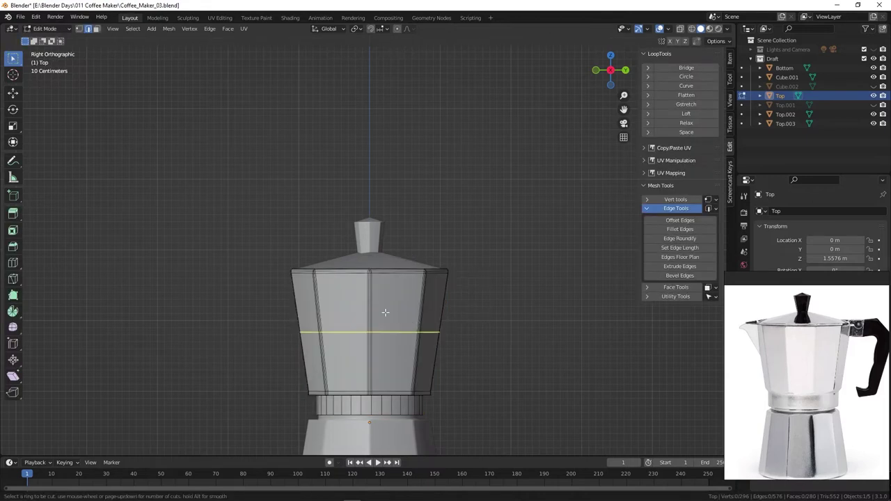
pyautogui.click(385, 313)
pyautogui.rightClick(385, 312)
pyautogui.hotkey('ctrl', 'r')
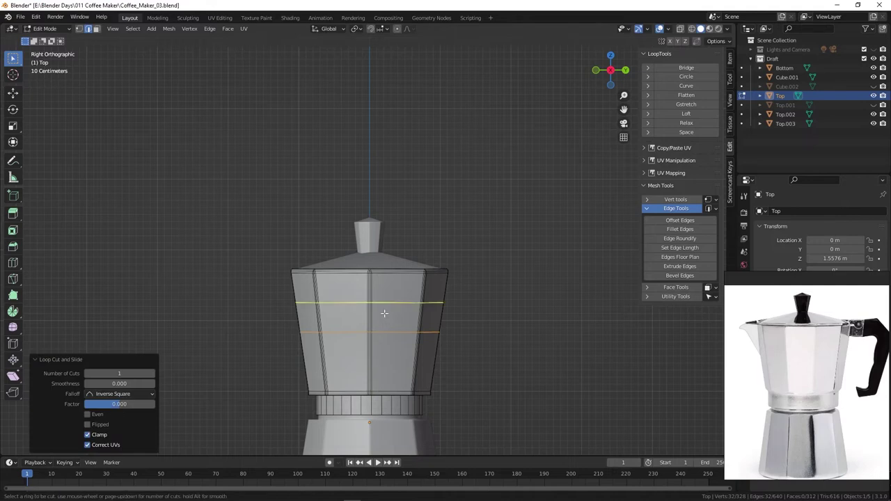
pyautogui.click(376, 304)
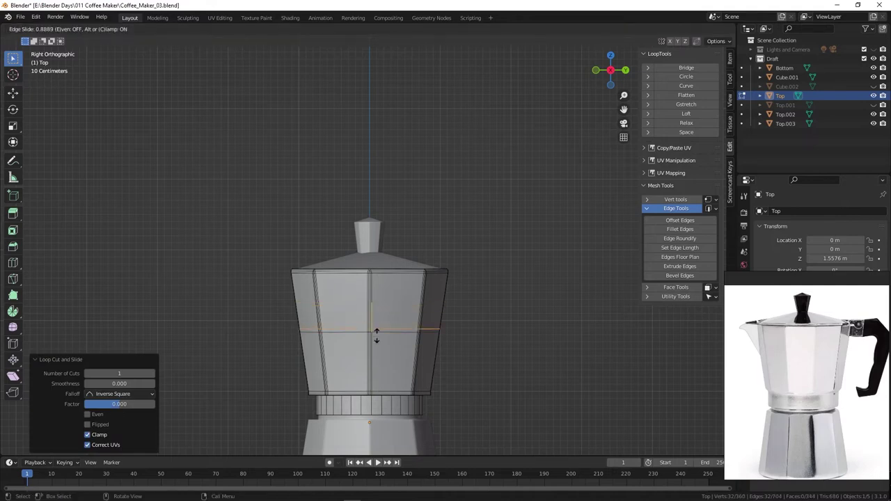
pyautogui.click(376, 333)
pyautogui.moveTo(377, 332)
pyautogui.mouseDown(button='middle')
pyautogui.moveTo(320, 319)
pyautogui.moveTo(408, 252)
pyautogui.moveTo(382, 307)
pyautogui.mouseUp(button='middle')
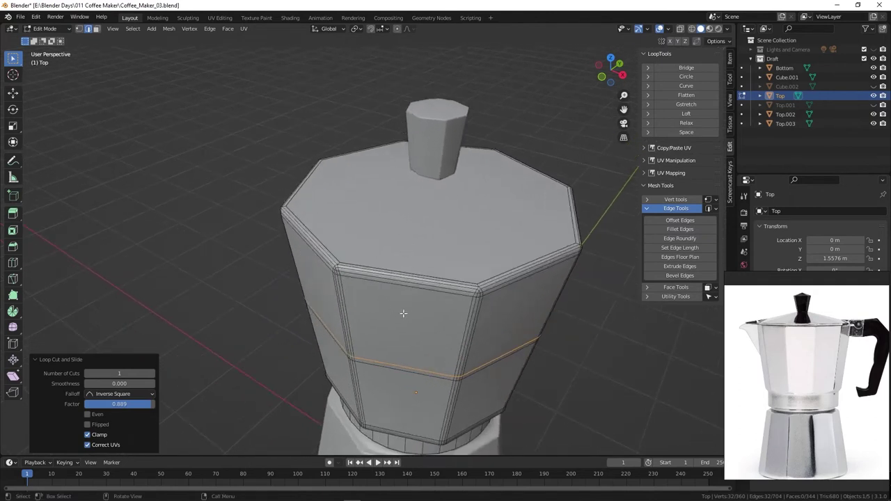
# Cut centred vertical edge loops through the middle of the body's side faces
pyautogui.hotkey('ctrl', 'r')
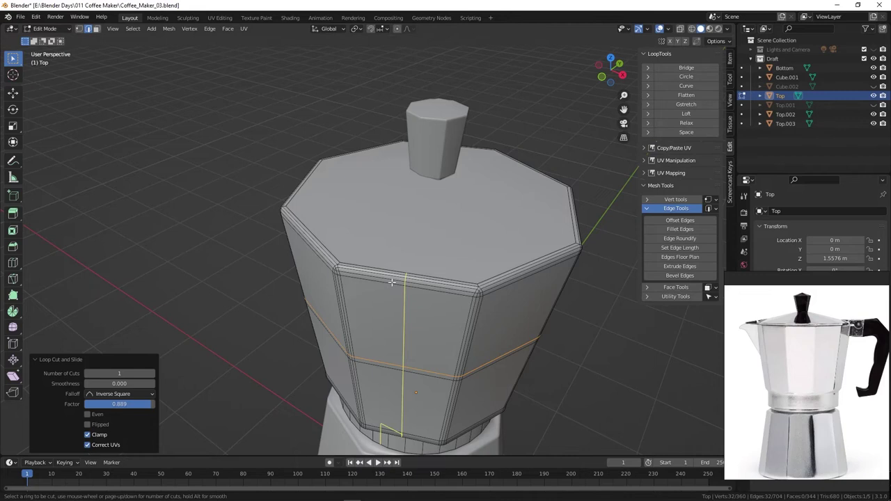
pyautogui.click(392, 282)
pyautogui.rightClick(372, 288)
pyautogui.moveTo(340, 317); pyautogui.dragTo(335, 303, button='middle')
pyautogui.click(334, 278)
pyautogui.rightClick(334, 278)
pyautogui.moveTo(391, 311); pyautogui.dragTo(390, 321, button='middle')
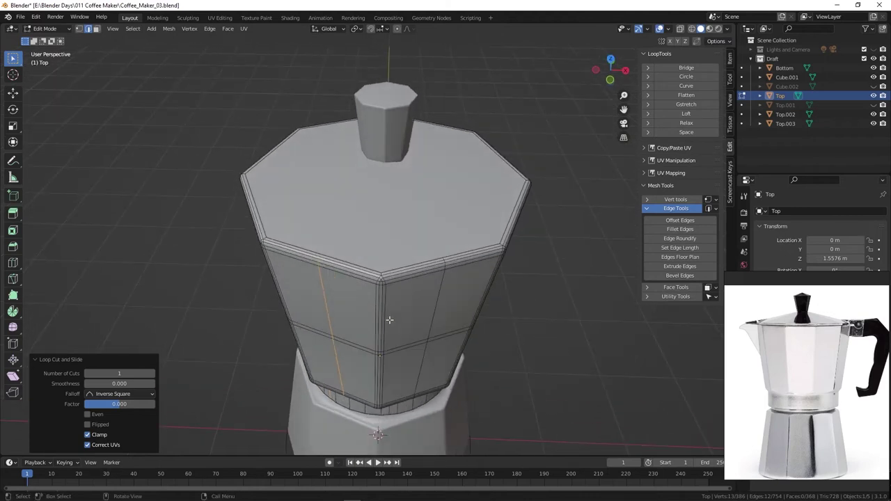
# Select the top vertex of the front face's centre edge
pyautogui.press('1')
pyautogui.click(388, 317)
pyautogui.press('g')
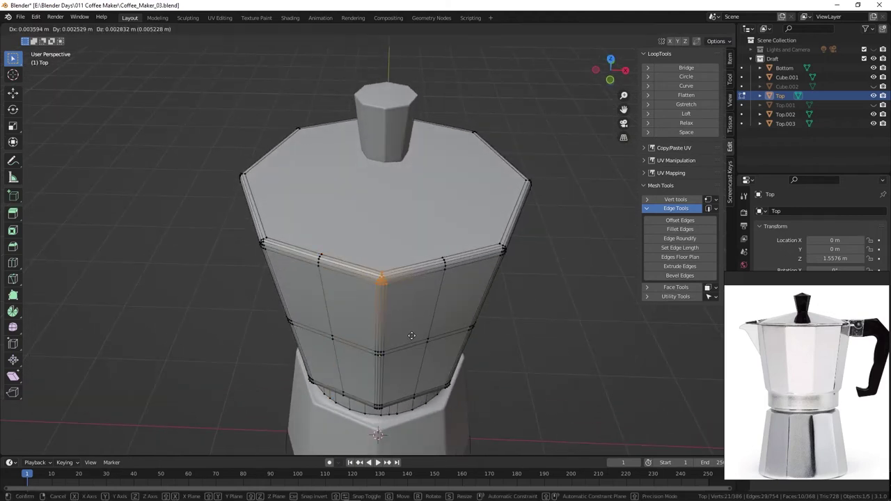
pyautogui.press('z')
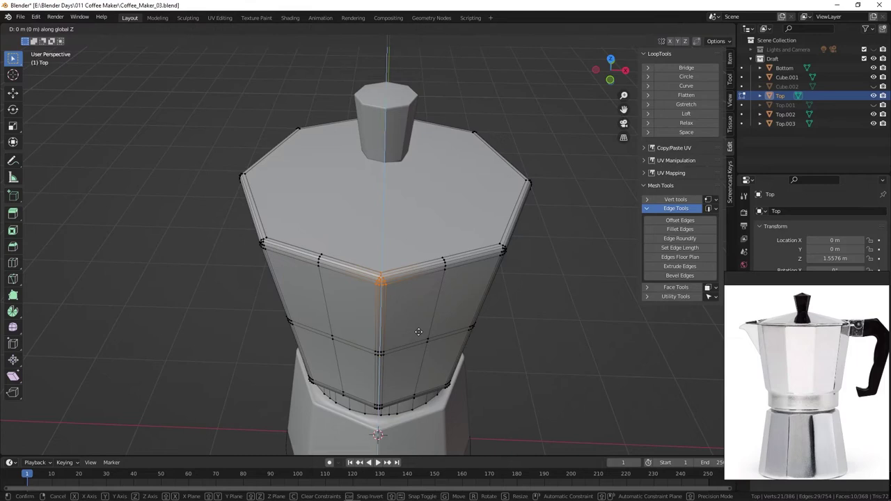
pyautogui.rightClick(422, 378)
pyautogui.hotkey('alt', 'z')
pyautogui.moveTo(422, 379)
pyautogui.mouseDown(button='middle')
pyautogui.moveTo(371, 343)
pyautogui.moveTo(418, 339)
pyautogui.mouseUp(button='middle')
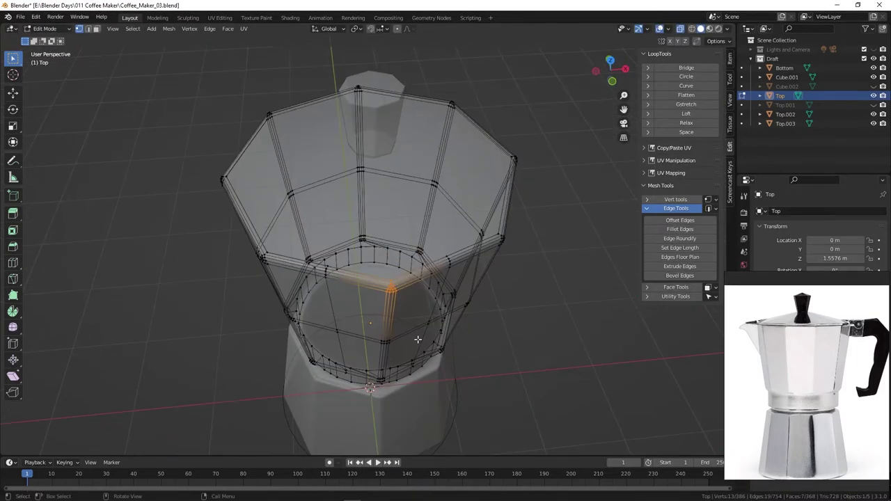
pyautogui.hotkey('alt', 'z')
# Pull the vertex 0.3092 m outward along Y to form a pointed spout
pyautogui.press('g')
pyautogui.press('z')
pyautogui.press('y')
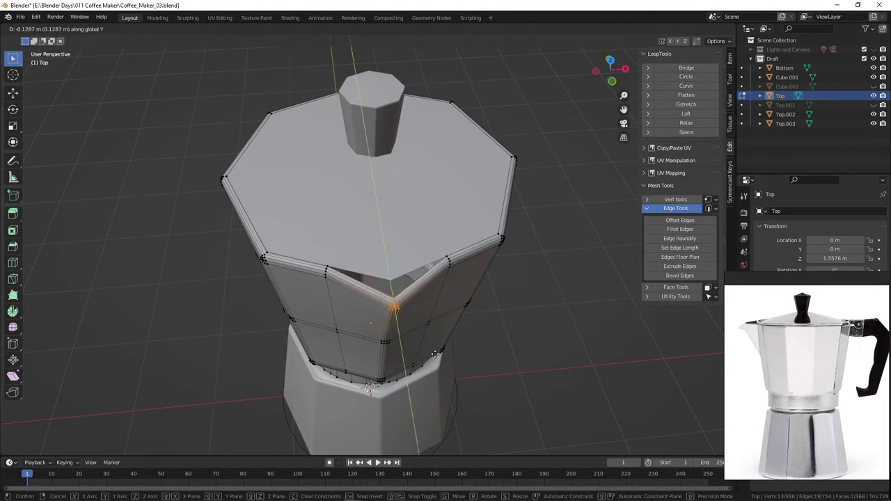
pyautogui.click(441, 379)
pyautogui.moveTo(440, 379)
pyautogui.mouseDown(button='middle')
pyautogui.moveTo(272, 351)
pyautogui.moveTo(288, 352)
pyautogui.moveTo(318, 312)
pyautogui.moveTo(316, 327)
pyautogui.moveTo(363, 314)
pyautogui.mouseUp(button='middle')
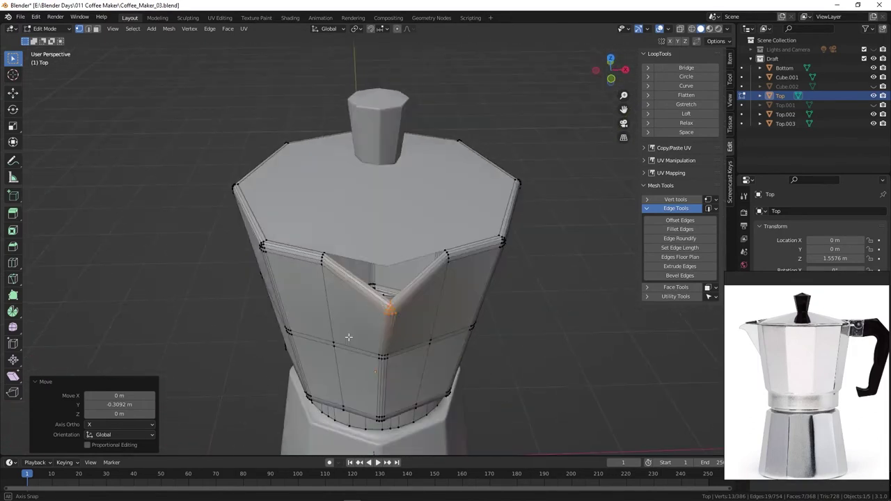
# Check the spout from the front and right views, then save the file
pyautogui.press('KP_1')
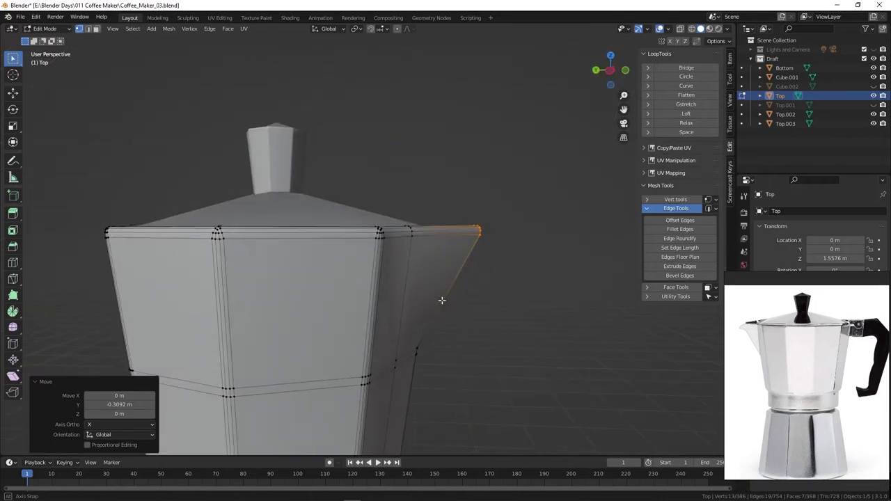
pyautogui.press('`')
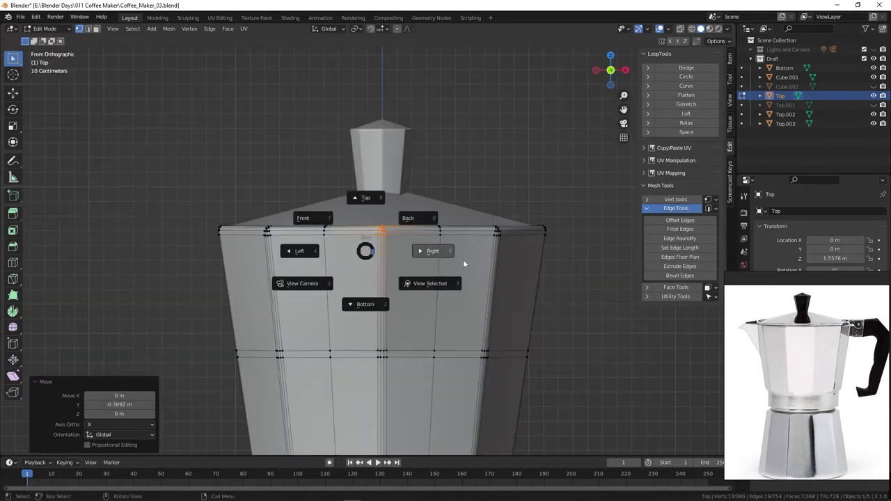
pyautogui.click(424, 250)
pyautogui.scroll(-1, 366, 244)
pyautogui.press('`')
pyautogui.click(371, 280)
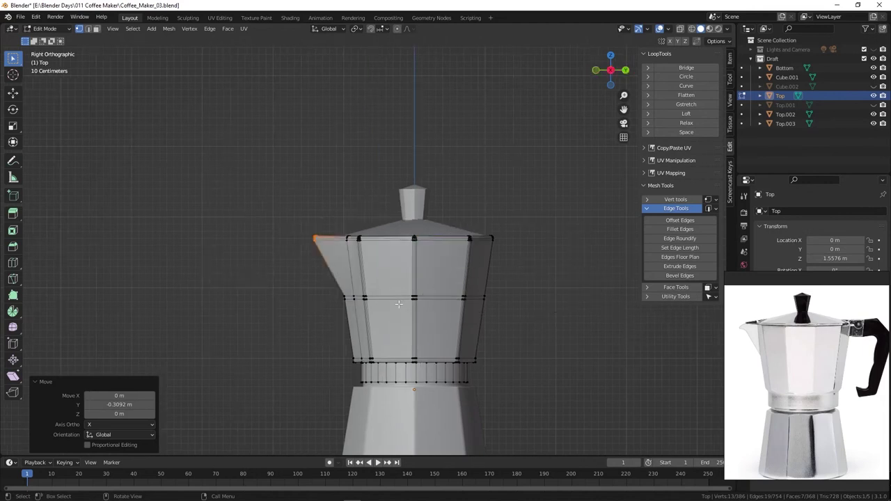
pyautogui.moveTo(354, 266)
pyautogui.mouseDown(button='middle')
pyautogui.moveTo(402, 343)
pyautogui.moveTo(353, 280)
pyautogui.mouseUp(button='middle')
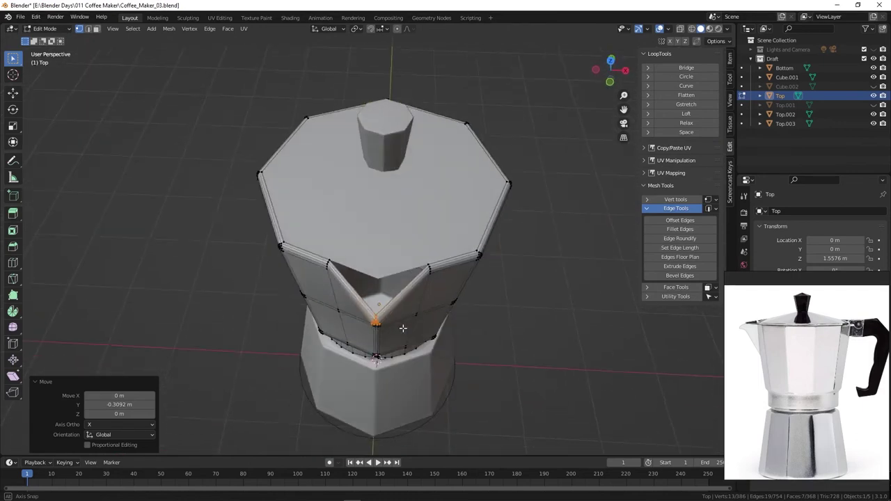
pyautogui.press('`')
pyautogui.click(459, 294)
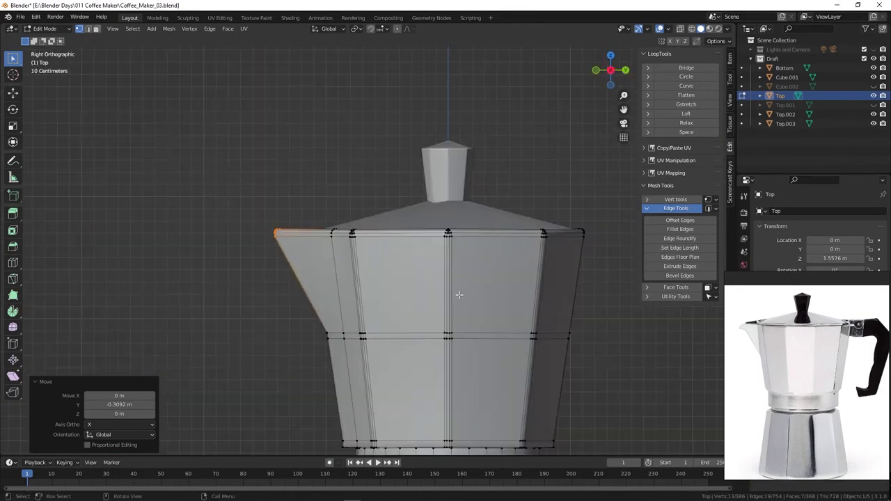
pyautogui.hotkey('ctrl', 's')
pyautogui.hotkey('ctrl', 'r')
# Add loop cuts down the spout and across the body, sliding the top loop up toward the rim
pyautogui.click(309, 239)
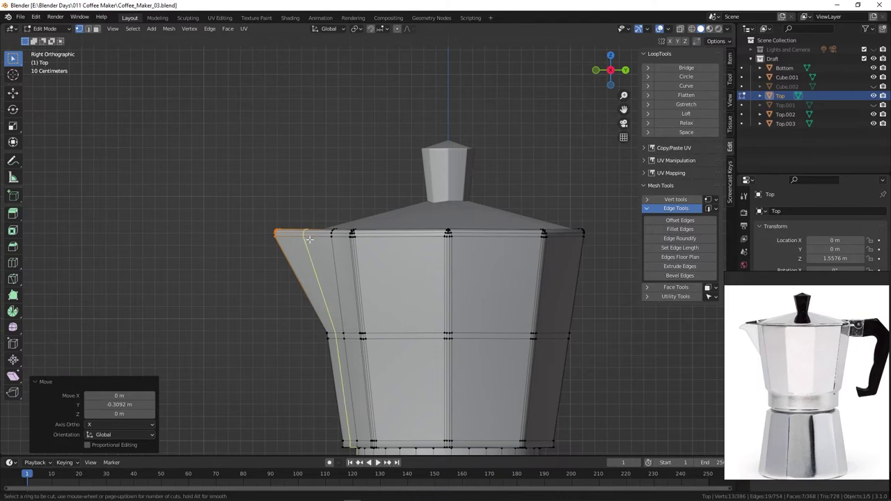
pyautogui.rightClick(309, 239)
pyautogui.hotkey('ctrl', 'r')
pyautogui.click(334, 278)
pyautogui.rightClick(334, 278)
pyautogui.hotkey('ctrl', 'r')
pyautogui.click(333, 252)
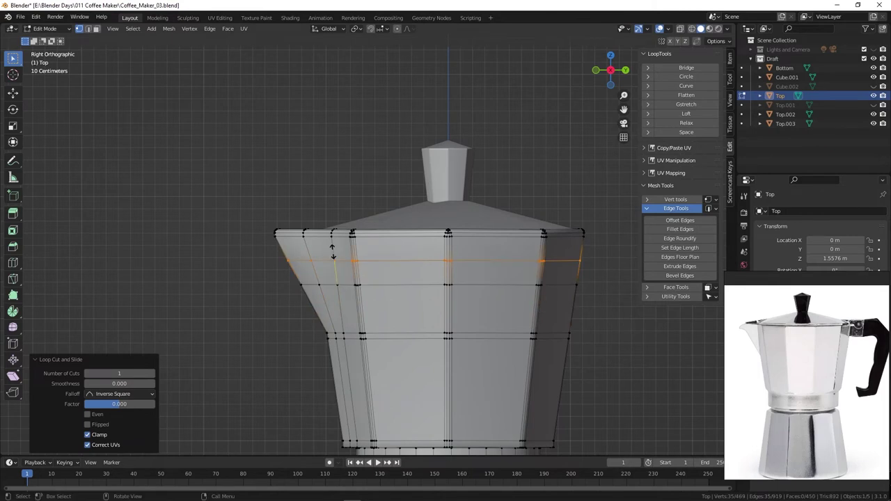
pyautogui.rightClick(324, 257)
pyautogui.press('g')
pyautogui.press('g')
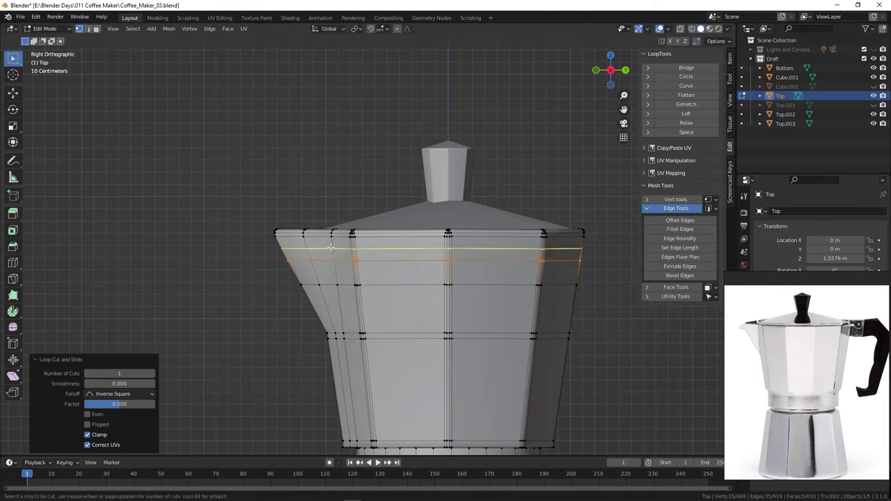
pyautogui.click(330, 244)
# Pull the spout's upper corner vertex outward along Y
pyautogui.moveTo(242, 216); pyautogui.dragTo(286, 241)
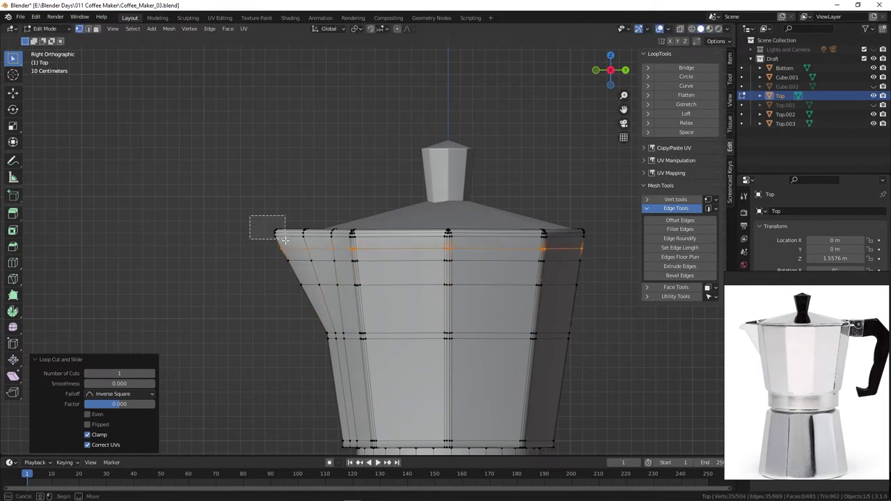
pyautogui.press('g')
pyautogui.press('z')
pyautogui.press('y')
pyautogui.click(295, 246)
pyautogui.press('g')
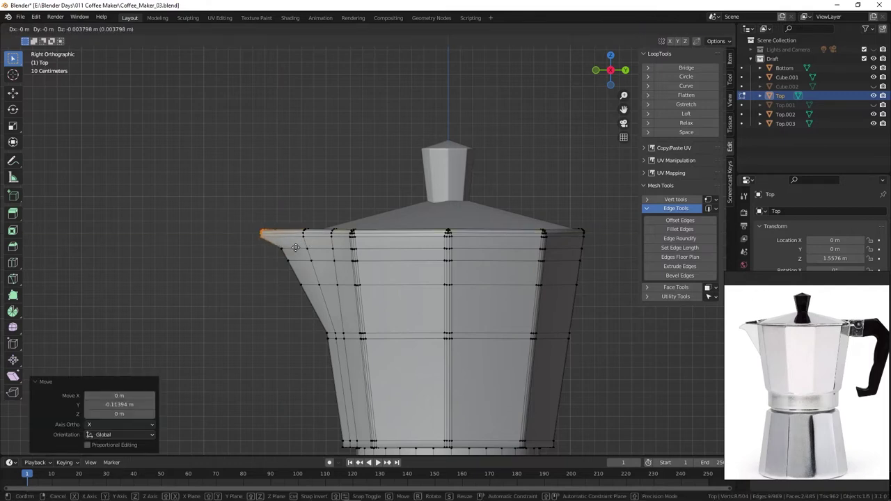
pyautogui.press('Escape')
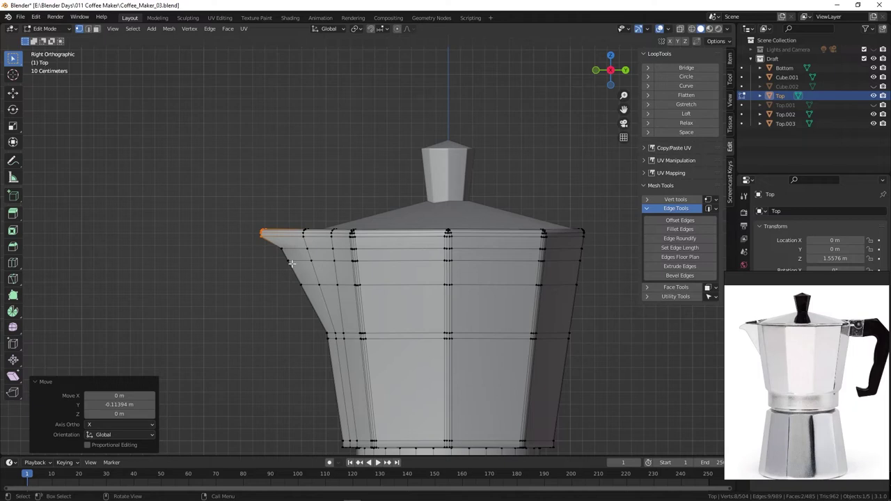
# Raise the lower spout edge up toward the rim
pyautogui.click(289, 264)
pyautogui.rightClick(301, 271)
pyautogui.press('Escape')
pyautogui.press('g')
pyautogui.click(291, 261)
pyautogui.press('g')
pyautogui.click(288, 256)
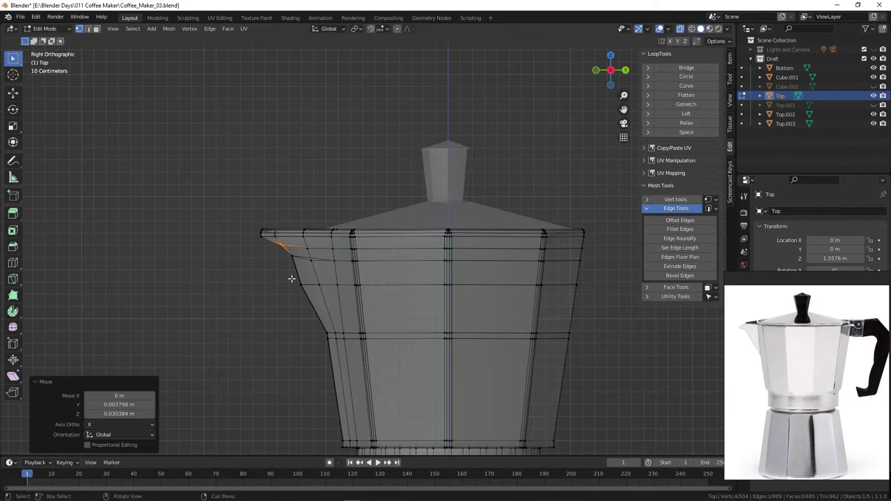
# Move the upper spout edges and the tip edge into place at the rim
pyautogui.click(293, 270)
pyautogui.scroll(2, 249, 222)
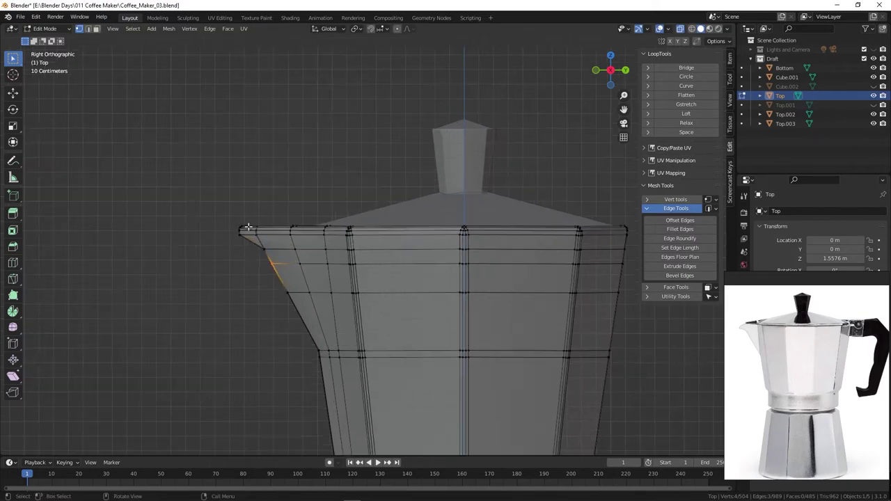
pyautogui.press('g')
pyautogui.click(236, 235)
pyautogui.click(237, 239)
pyautogui.press('g')
pyautogui.click(243, 237)
pyautogui.click(236, 235)
pyautogui.press('g')
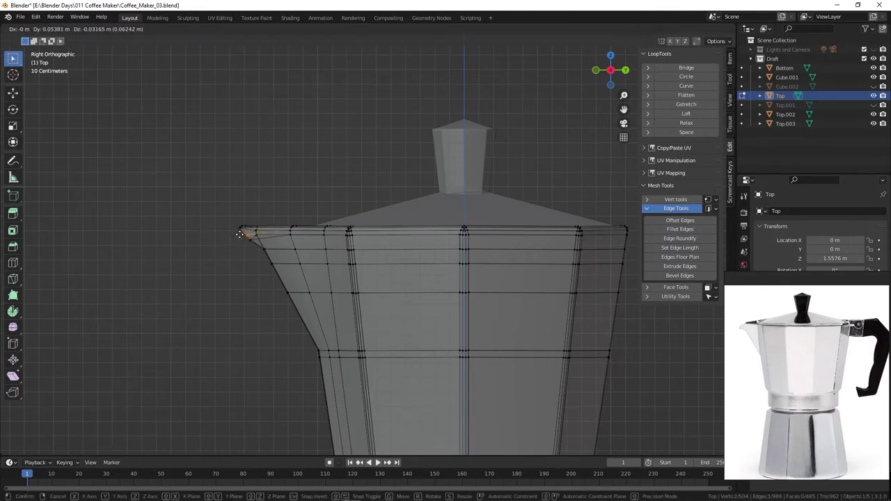
pyautogui.click(239, 234)
pyautogui.moveTo(239, 235); pyautogui.dragTo(486, 326, button='middle')
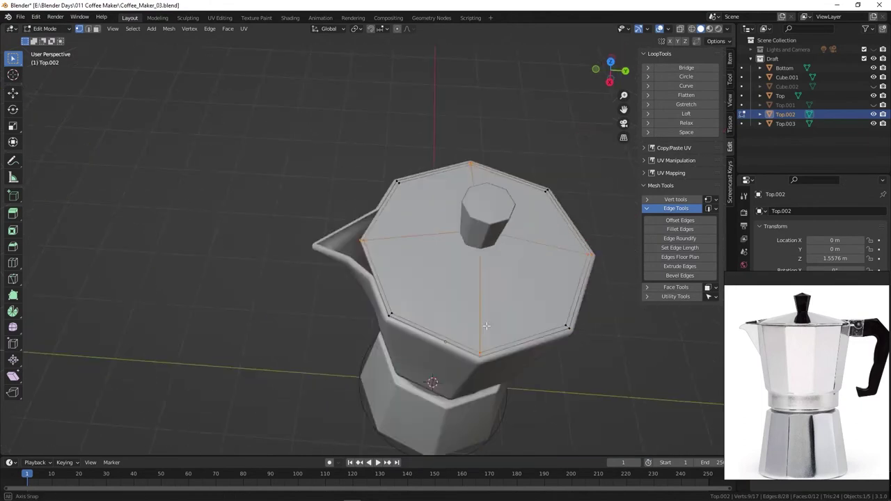
# Bevel the lid Top.002's selected radial edges
pyautogui.moveTo(486, 326); pyautogui.dragTo(419, 202, button='middle')
pyautogui.hotkey('ctrl', 'b')
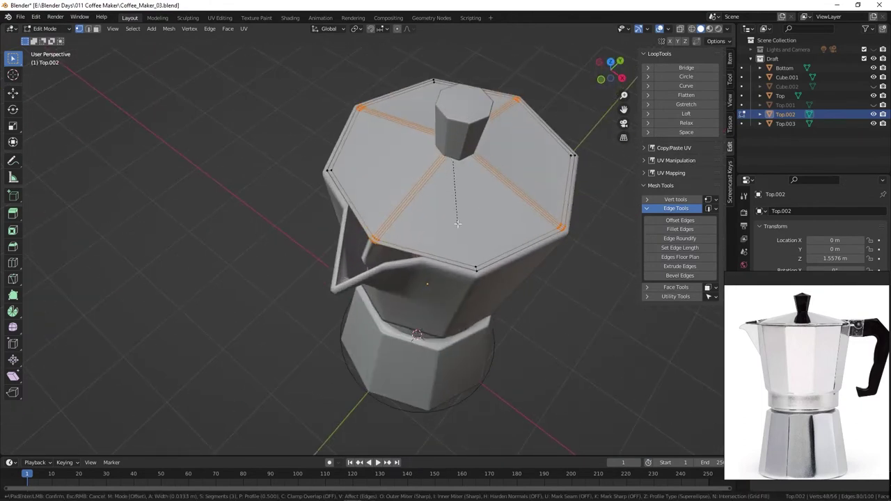
pyautogui.click(461, 224)
pyautogui.press('Tab')
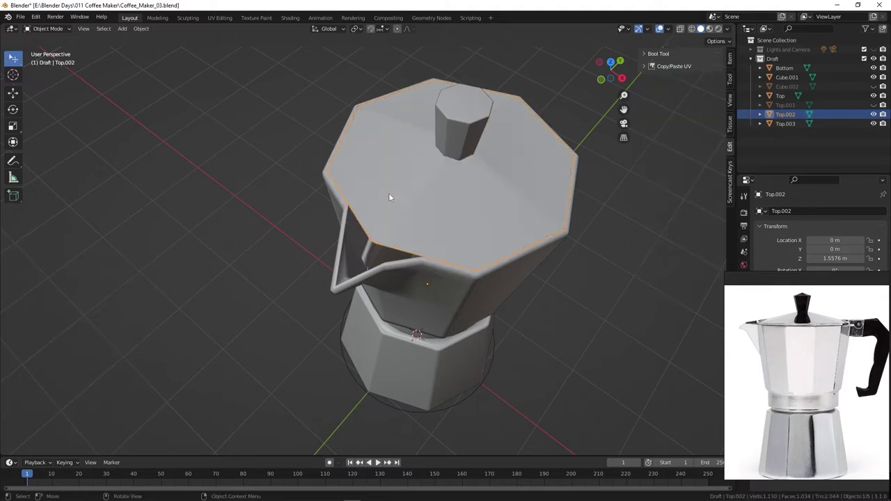
# Bevel the top edge loop of the knob Top.003
pyautogui.moveTo(389, 193); pyautogui.dragTo(349, 170, button='middle')
pyautogui.click(522, 216)
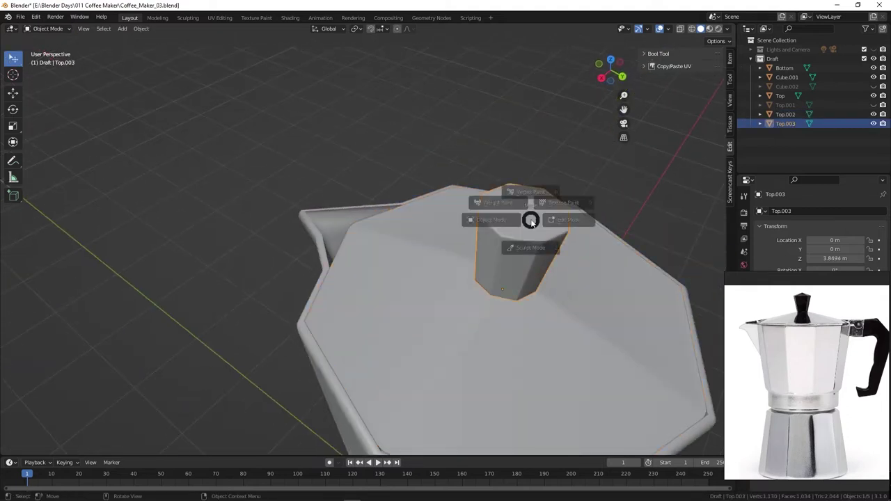
pyautogui.press('Tab')
pyautogui.keyDown('alt'); pyautogui.click(544, 215); pyautogui.keyUp('alt')
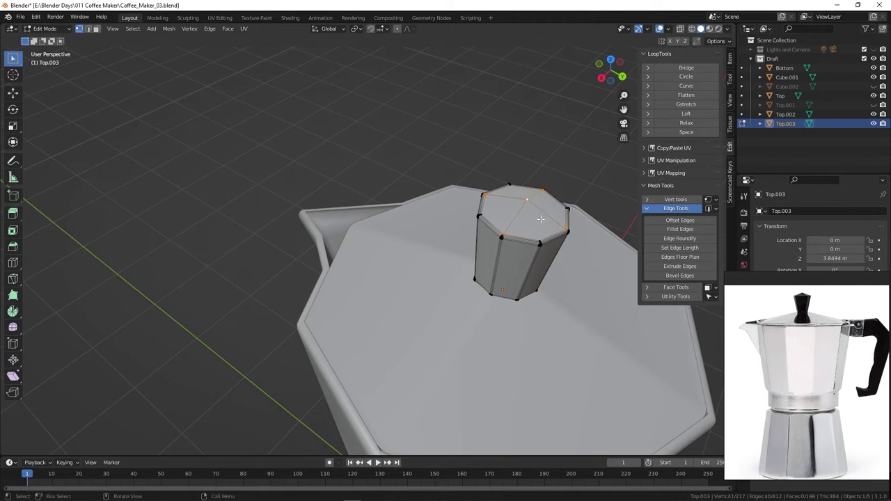
pyautogui.hotkey('ctrl', 'b')
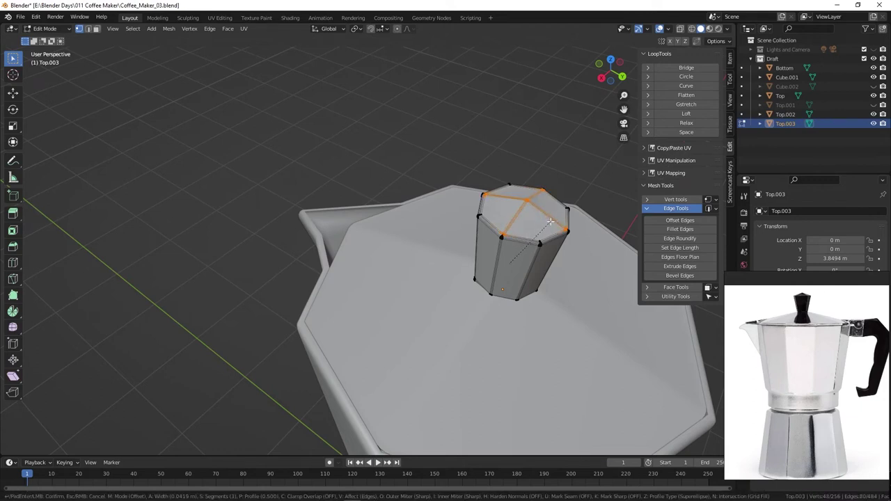
pyautogui.click(550, 222)
pyautogui.press('Tab')
pyautogui.moveTo(462, 223)
pyautogui.mouseDown(button='middle')
pyautogui.moveTo(503, 281)
pyautogui.moveTo(498, 240)
pyautogui.mouseUp(button='middle')
# Add the first two loop cuts across the lid Top.002's faces
pyautogui.click(481, 240)
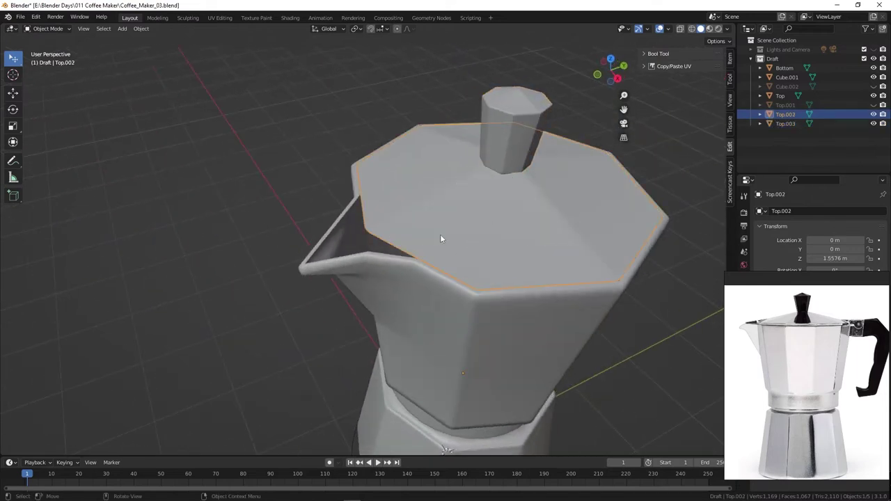
pyautogui.press('Tab')
pyautogui.moveTo(440, 238); pyautogui.dragTo(418, 246, button='middle')
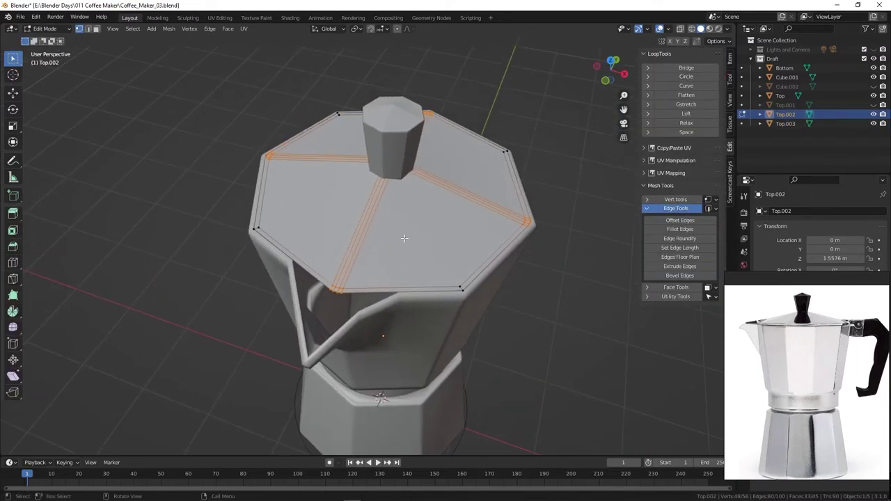
pyautogui.hotkey('ctrl', 'r')
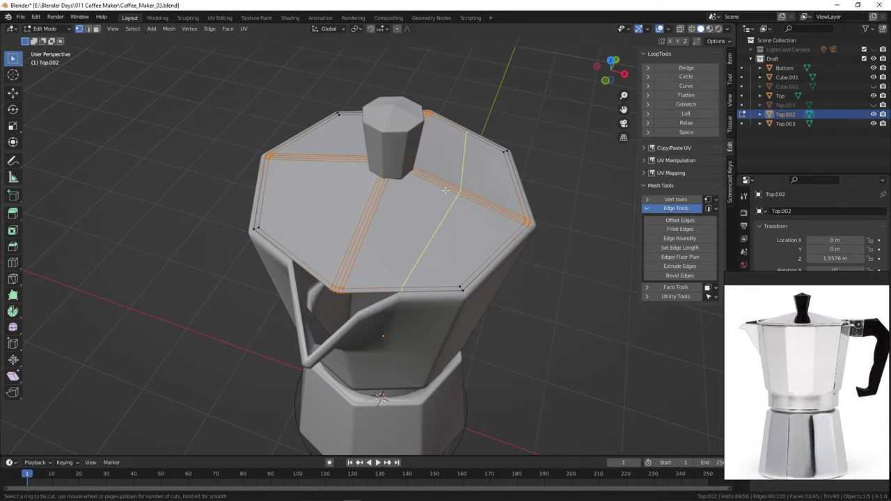
pyautogui.click(445, 190)
pyautogui.click(425, 186)
pyautogui.hotkey('ctrl', 'r')
pyautogui.click(352, 162)
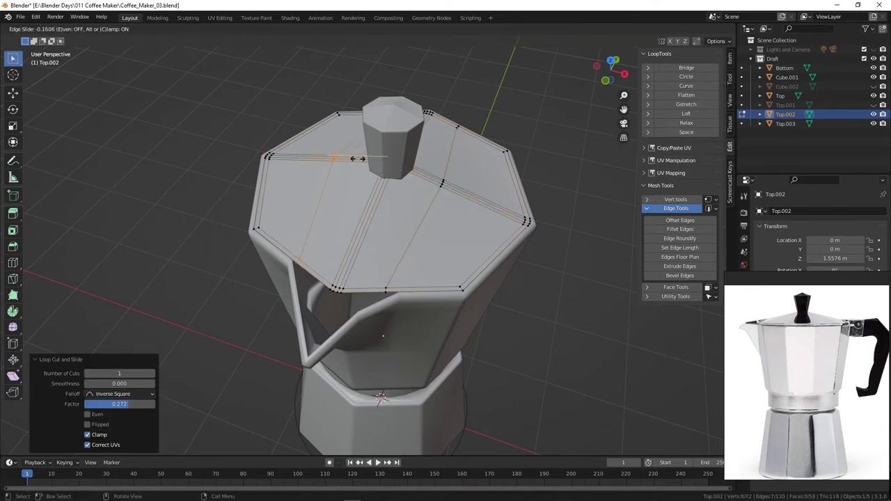
pyautogui.click(357, 159)
# Add two more loop cuts beside the lid's bevelled seams, the last at factor 0.090, then deselect all
pyautogui.hotkey('ctrl', 'r')
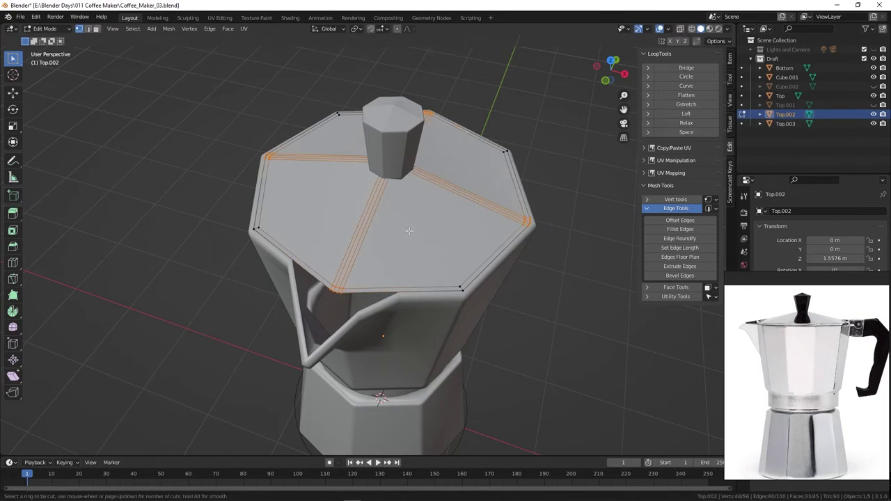
pyautogui.click(450, 179)
pyautogui.click(449, 180)
pyautogui.hotkey('ctrl', 'r')
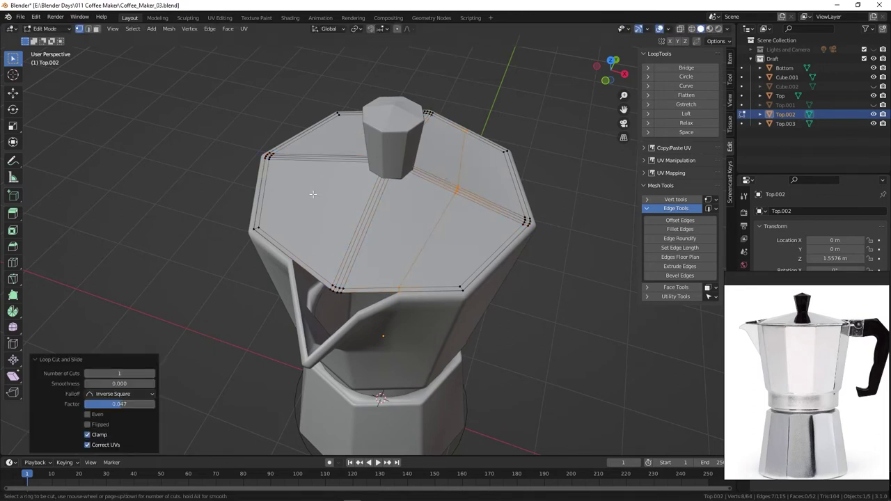
pyautogui.click(333, 162)
pyautogui.click(338, 165)
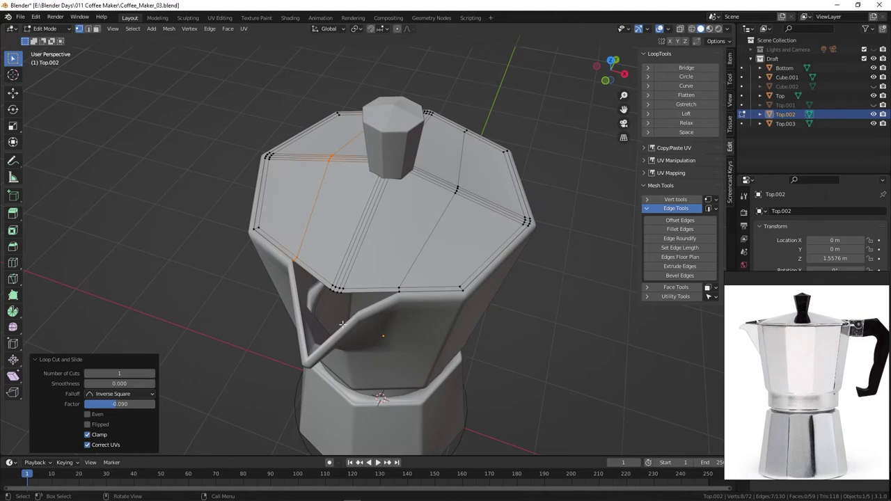
pyautogui.hotkey('alt', 'a')
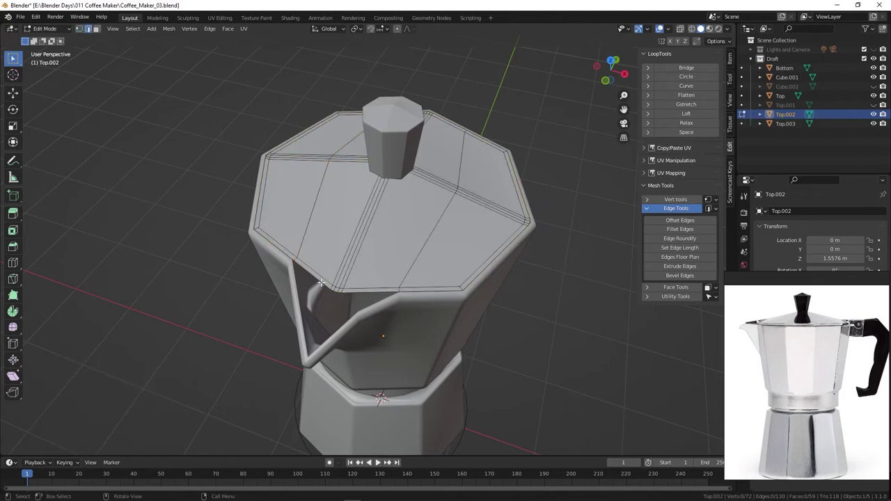
# Extrude the lid's outer rim edge loop straight down along Z
pyautogui.scroll(3, 317, 299)
pyautogui.moveTo(314, 307)
pyautogui.mouseDown(button='middle')
pyautogui.moveTo(304, 340)
pyautogui.moveTo(343, 300)
pyautogui.mouseUp(button='middle')
pyautogui.keyDown('alt'); pyautogui.click(341, 291); pyautogui.keyUp('alt')
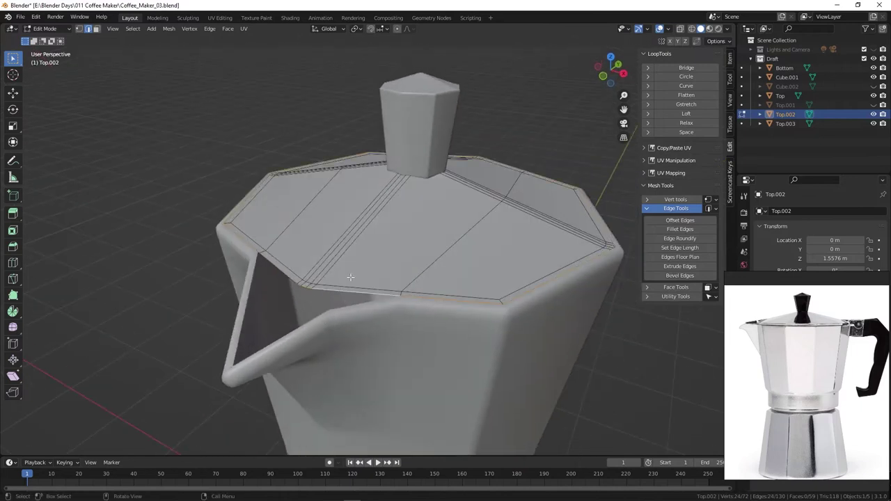
pyautogui.moveTo(446, 310); pyautogui.dragTo(364, 306, button='middle')
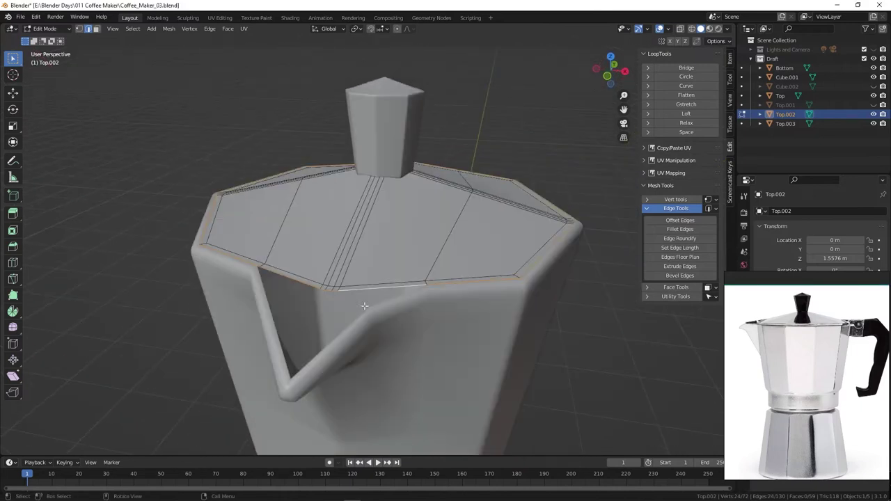
pyautogui.press('e')
pyautogui.press('z')
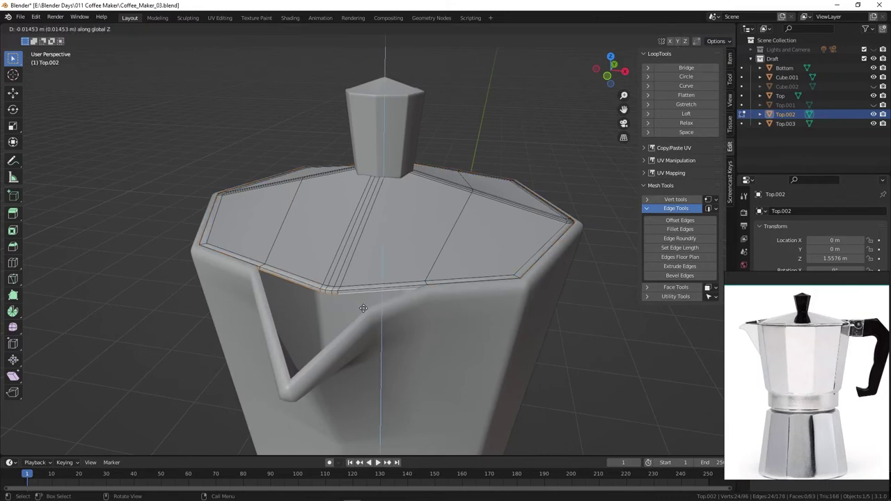
pyautogui.click(363, 308)
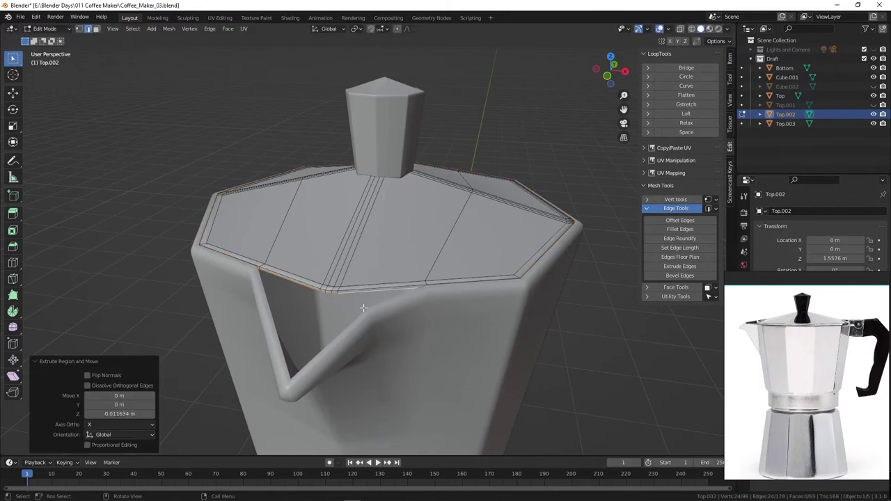
pyautogui.press('g')
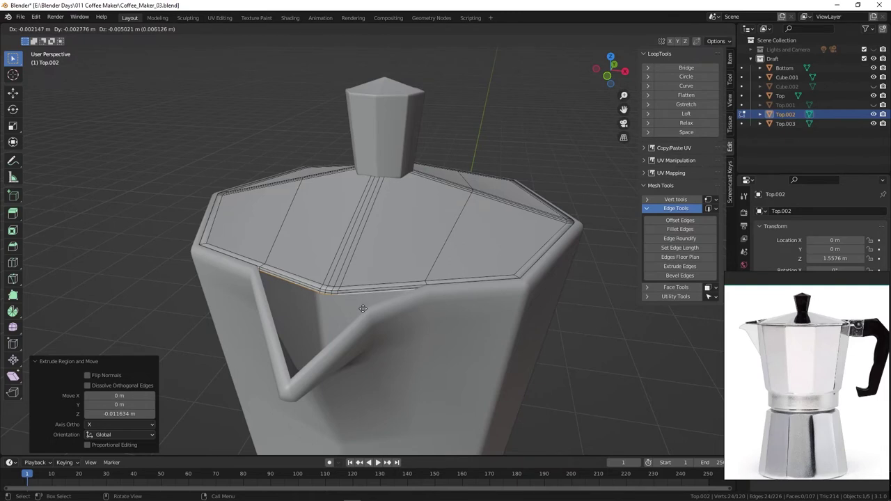
pyautogui.press('Escape')
# Reselect the whole rim edge loop and move it along Z, about 0.0116 m down
pyautogui.click(191, 300)
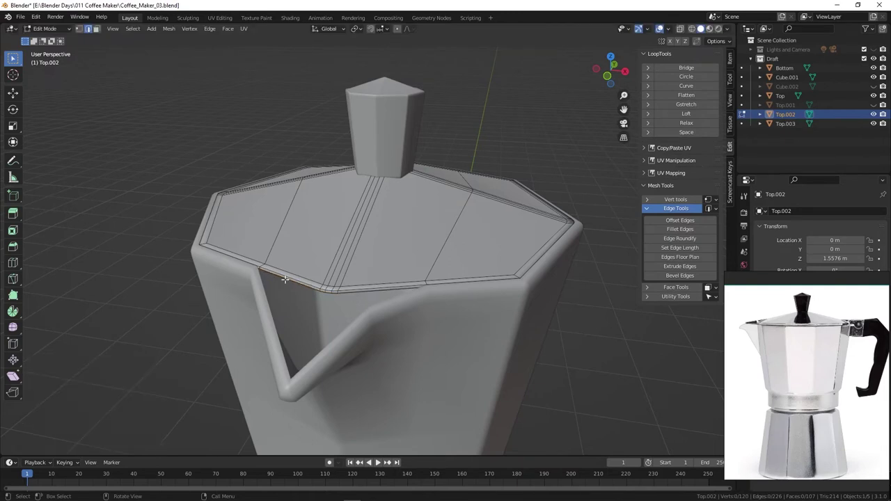
pyautogui.keyDown('ctrl'); pyautogui.click(353, 293); pyautogui.keyUp('ctrl')
pyautogui.keyDown('alt'); pyautogui.click(366, 307); pyautogui.keyUp('alt')
pyautogui.press('g')
pyautogui.press('z')
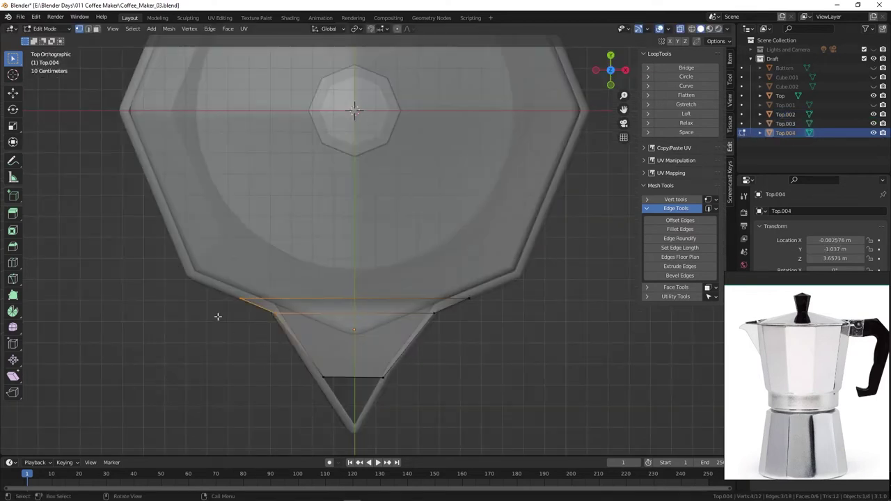
# Place the selected vertex on the body outline and return to Object Mode
pyautogui.press('g')
pyautogui.click(259, 317)
pyautogui.press('g')
pyautogui.click(295, 327)
pyautogui.hotkey('ctrl', 'Tab')
pyautogui.click(354, 360)
# On the body Top, move the lower spout lip edge vertically along Z
pyautogui.moveTo(354, 360)
pyautogui.mouseDown(button='middle')
pyautogui.moveTo(309, 284)
pyautogui.moveTo(398, 334)
pyautogui.mouseUp(button='middle')
pyautogui.scroll(-2, 398, 335)
pyautogui.keyDown('alt'); pyautogui.moveTo(195, 293); pyautogui.dragTo(536, 319, button='middle'); pyautogui.keyUp('alt')
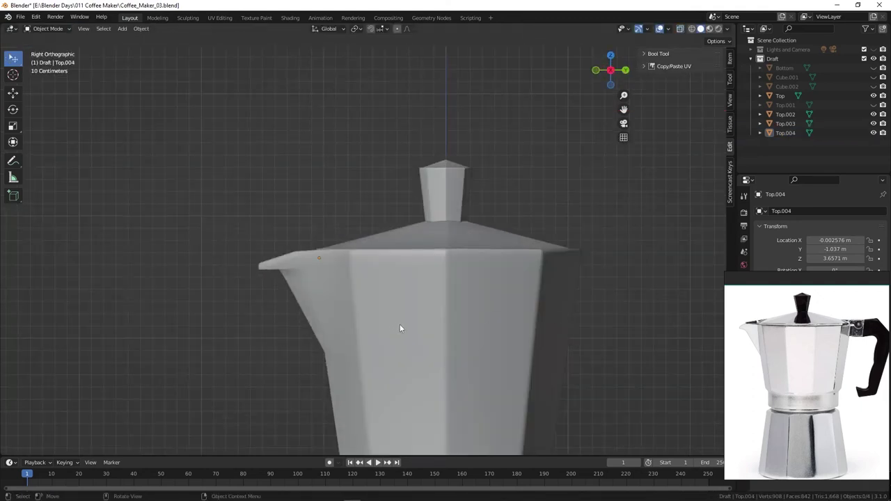
pyautogui.moveTo(264, 288); pyautogui.dragTo(337, 242, button='middle')
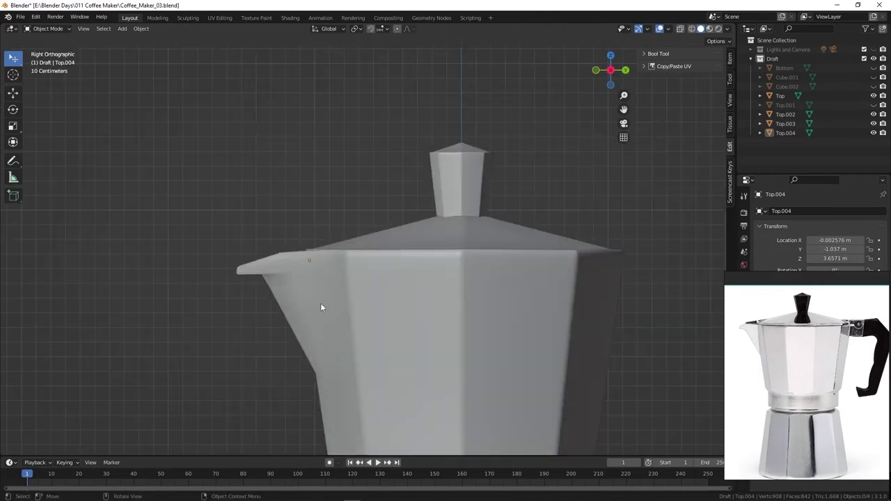
pyautogui.click(295, 297)
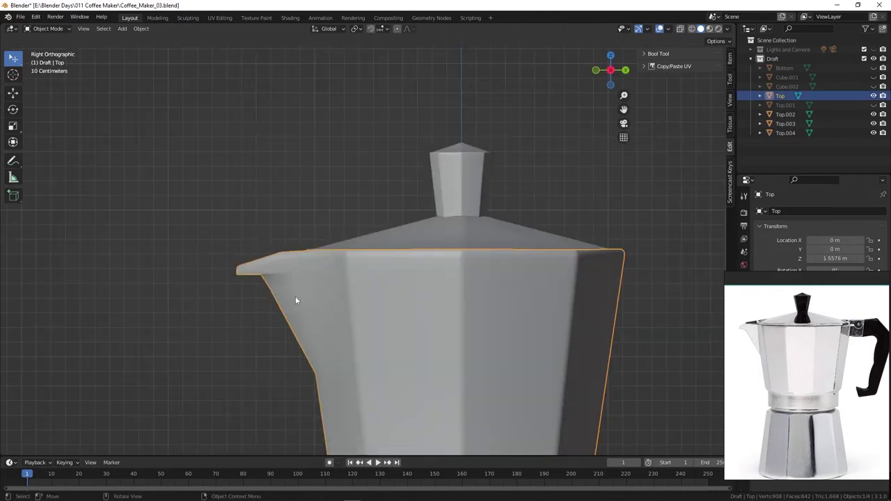
pyautogui.press('Tab')
pyautogui.scroll(2, 219, 288)
pyautogui.scroll(1, 219, 289)
pyautogui.click(218, 289)
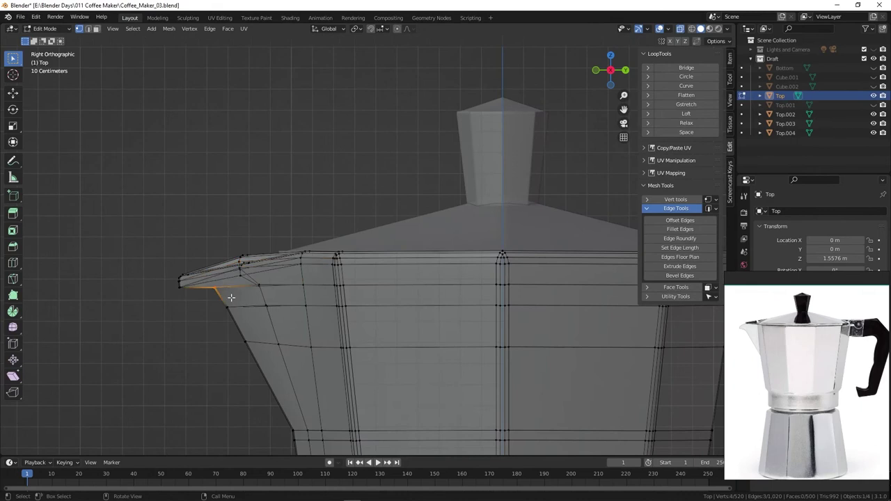
pyautogui.press('g')
pyautogui.press('z')
pyautogui.click(228, 304)
# Move the spout lip edge back and slightly down to the spout tip
pyautogui.press('Tab')
pyautogui.click(154, 304)
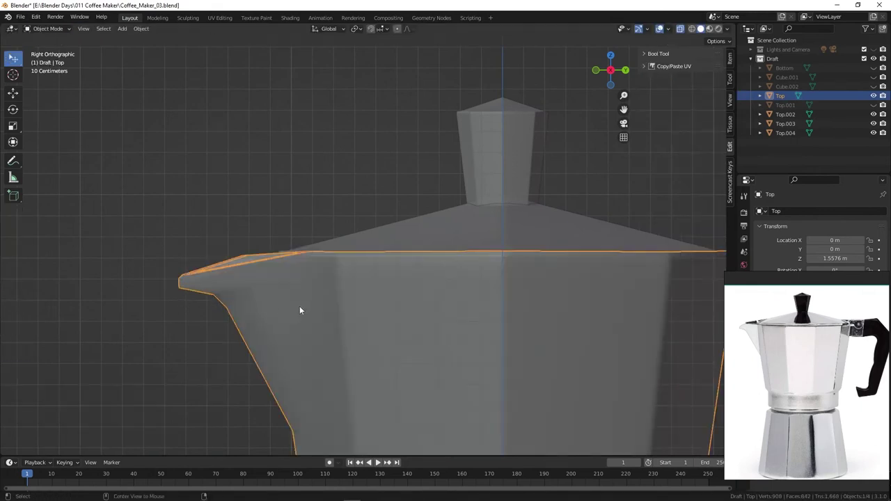
pyautogui.scroll(-3, 366, 348)
pyautogui.scroll(1, 367, 348)
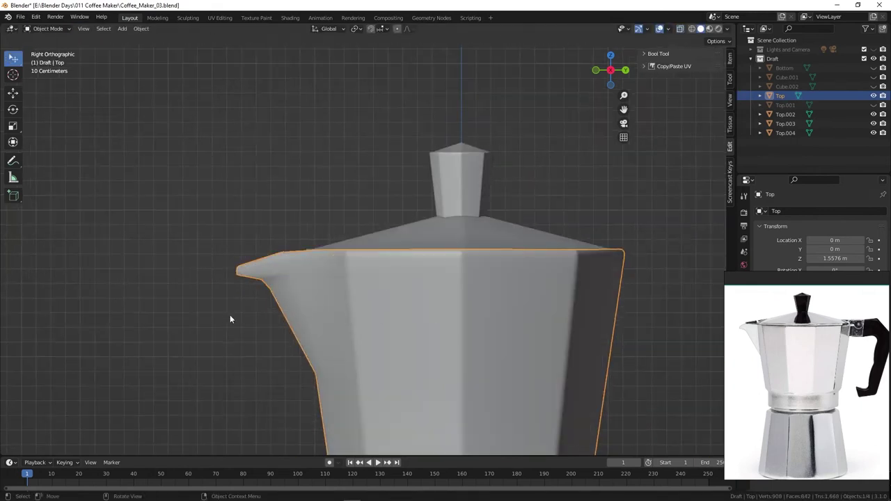
pyautogui.press('Tab')
pyautogui.press('g')
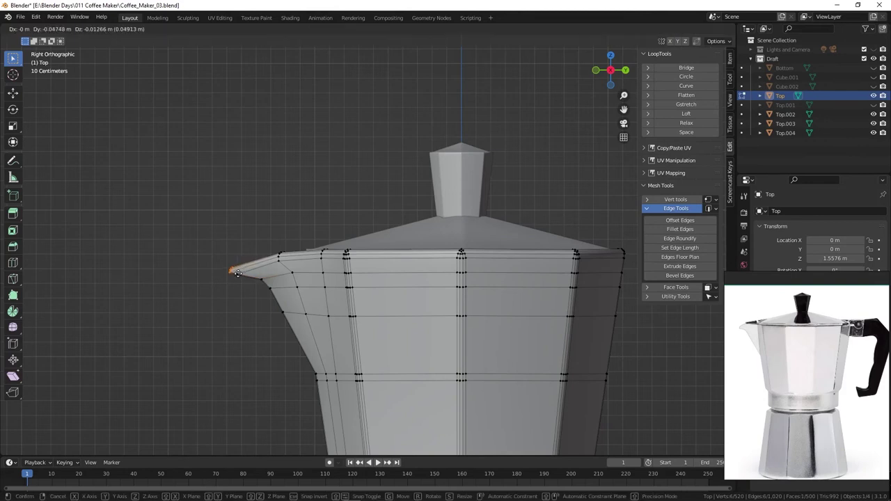
pyautogui.click(236, 274)
pyautogui.moveTo(267, 282)
pyautogui.mouseDown(button='middle')
pyautogui.moveTo(370, 329)
pyautogui.moveTo(390, 322)
pyautogui.moveTo(383, 288)
pyautogui.moveTo(511, 291)
pyautogui.moveTo(381, 260)
pyautogui.moveTo(416, 347)
pyautogui.mouseUp(button='middle')
pyautogui.press('Tab')
pyautogui.scroll(-5, 382, 259)
pyautogui.press('Tab')
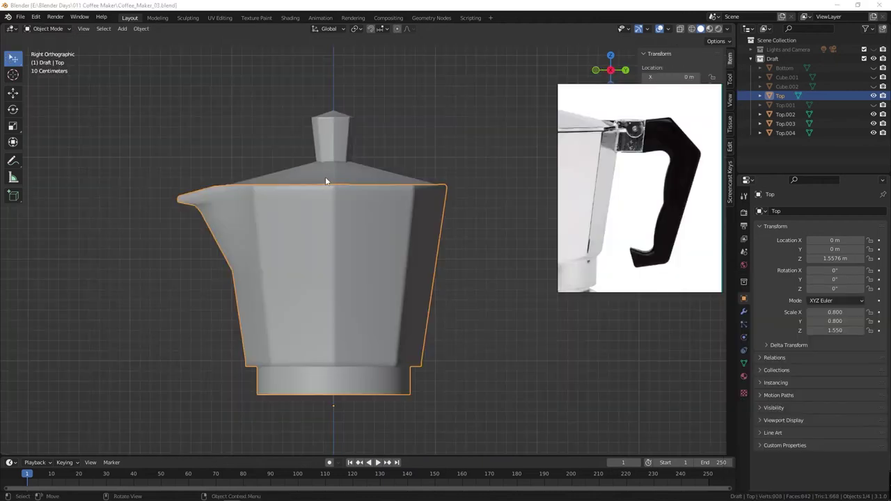
# Deselect the pot and add a new cube at the origin
pyautogui.click(413, 152)
pyautogui.press('`')
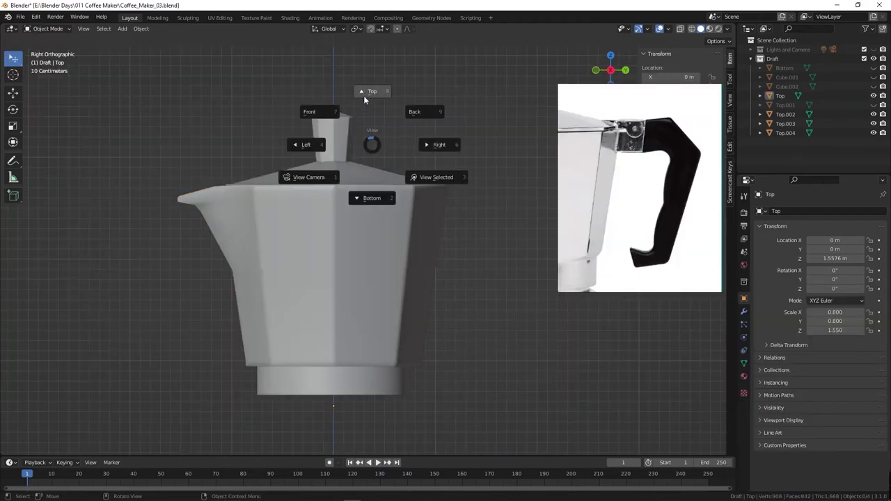
pyautogui.click(363, 95)
pyautogui.moveTo(390, 301); pyautogui.dragTo(324, 243, button='middle')
pyautogui.scroll(-4, 323, 243)
pyautogui.hotkey('shift', 'a')
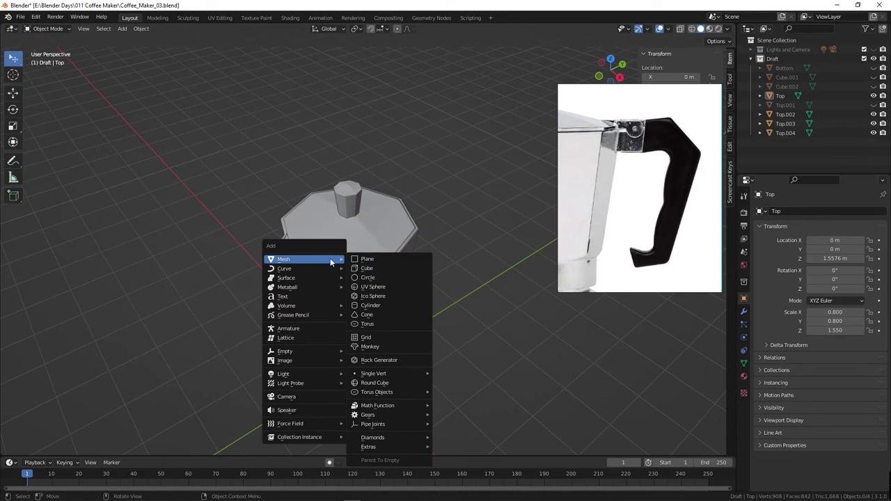
pyautogui.click(367, 268)
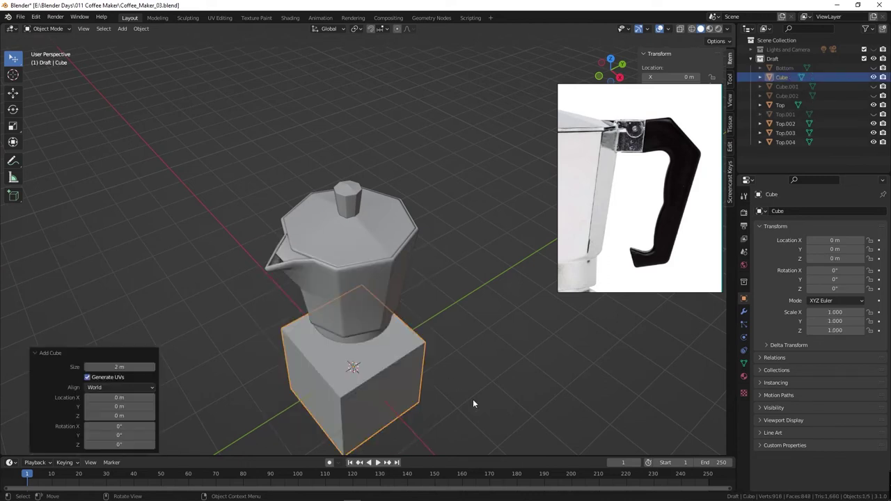
# Scale the cube to 0.115 and raise it along Z to lid height
pyautogui.press('s')
pyautogui.click(367, 372)
pyautogui.press('g')
pyautogui.press('z')
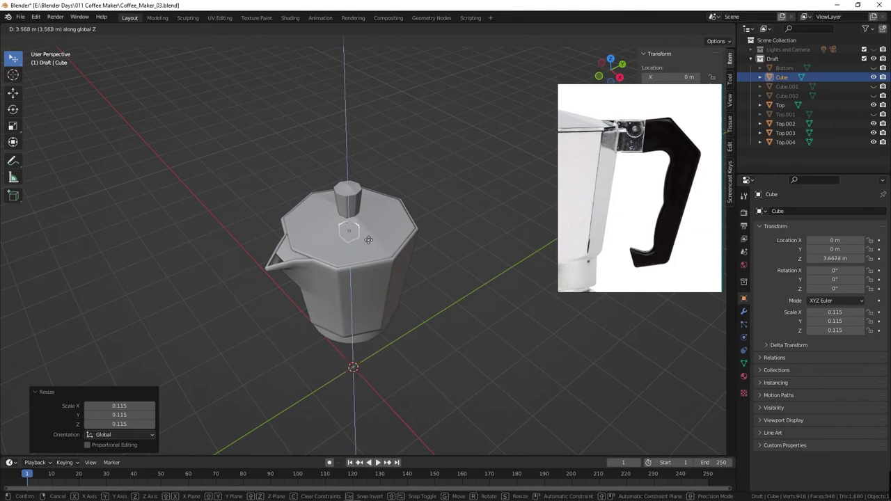
pyautogui.click(369, 234)
# From the right side view, move the cube to the lid's back edge
pyautogui.press('KP_3')
pyautogui.press('g')
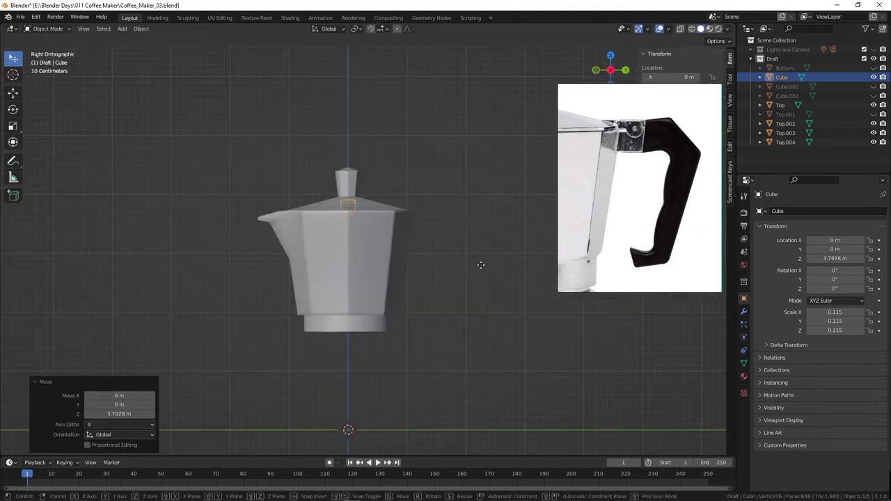
pyautogui.press('y')
pyautogui.press('z')
pyautogui.click(455, 271)
pyautogui.scroll(4, 427, 237)
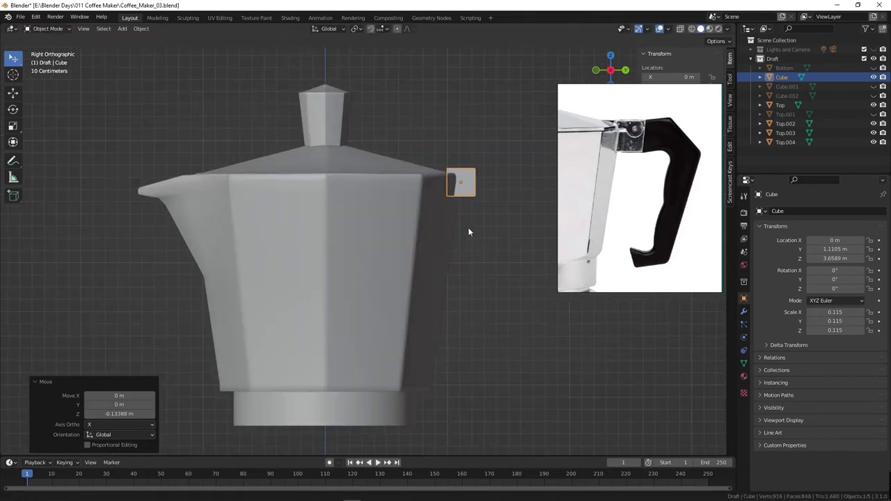
pyautogui.scroll(3, 468, 232)
pyautogui.keyDown('shift'); pyautogui.moveTo(434, 209); pyautogui.dragTo(384, 263, button='middle'); pyautogui.keyUp('shift')
pyautogui.scroll(1, 385, 230)
# Scale the cube up by 1.135 in top view
pyautogui.press('`')
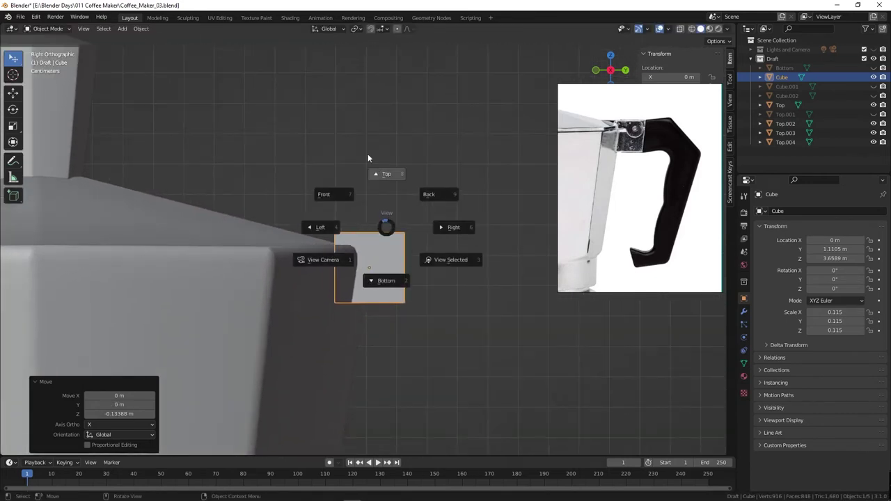
pyautogui.click(368, 158)
pyautogui.press('s')
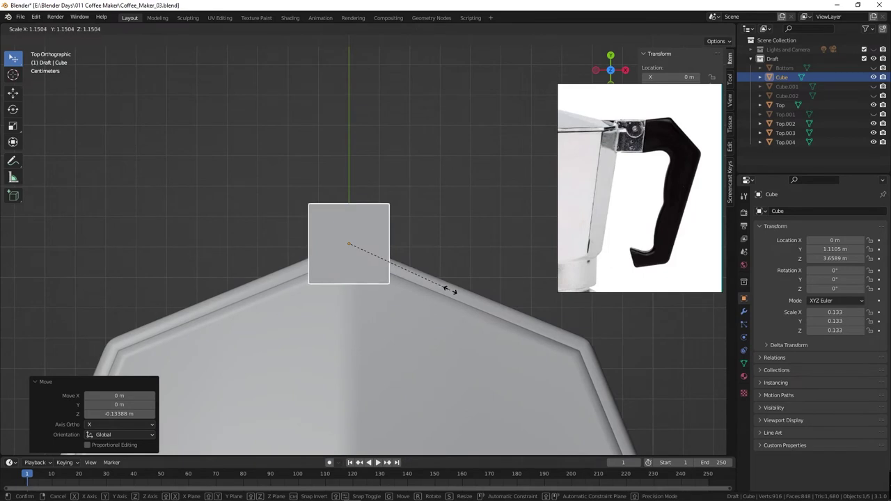
pyautogui.click(449, 289)
# Lower the cube slightly along Z and enter Edit Mode on it
pyautogui.press('`')
pyautogui.click(480, 260)
pyautogui.press('g')
pyautogui.press('z')
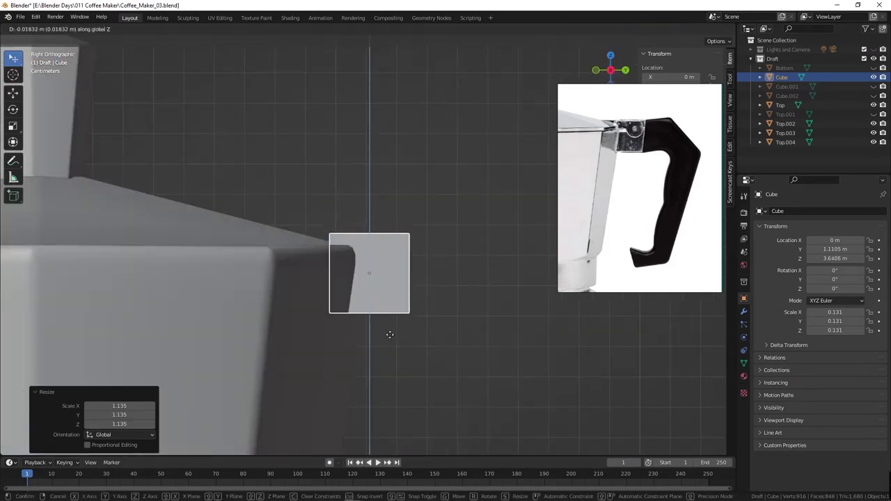
pyautogui.click(394, 345)
pyautogui.keyDown('shift'); pyautogui.scroll(-3, 343, 290); pyautogui.keyUp('shift')
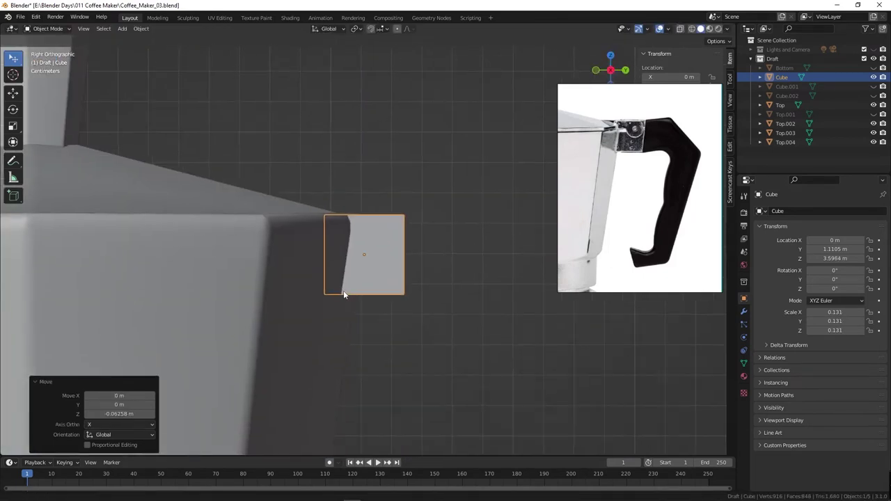
pyautogui.hotkey('ctrl', 'Tab')
pyautogui.click(433, 284)
# Add a horizontal edge loop across the hinge cube
pyautogui.hotkey('ctrl', 'r')
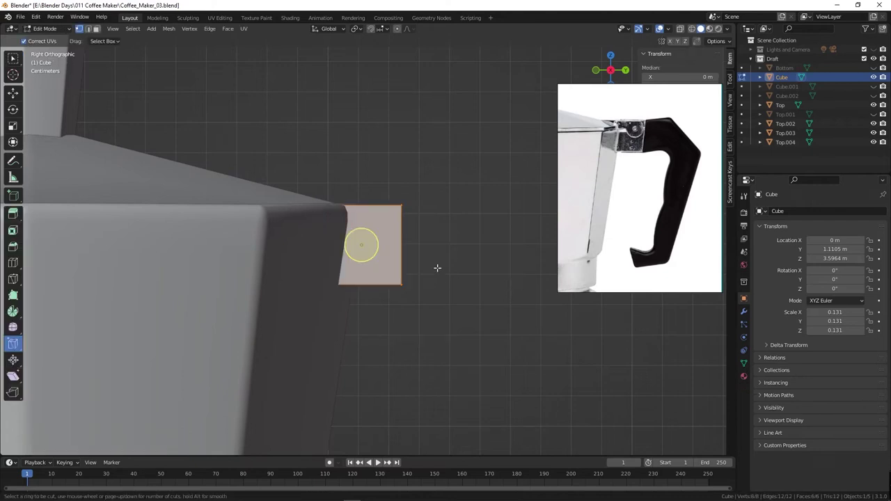
pyautogui.click(396, 241)
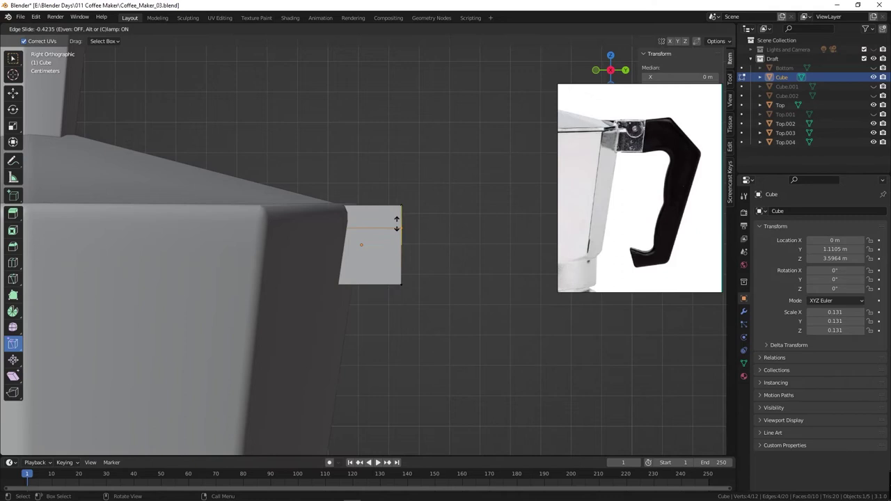
pyautogui.click(397, 223)
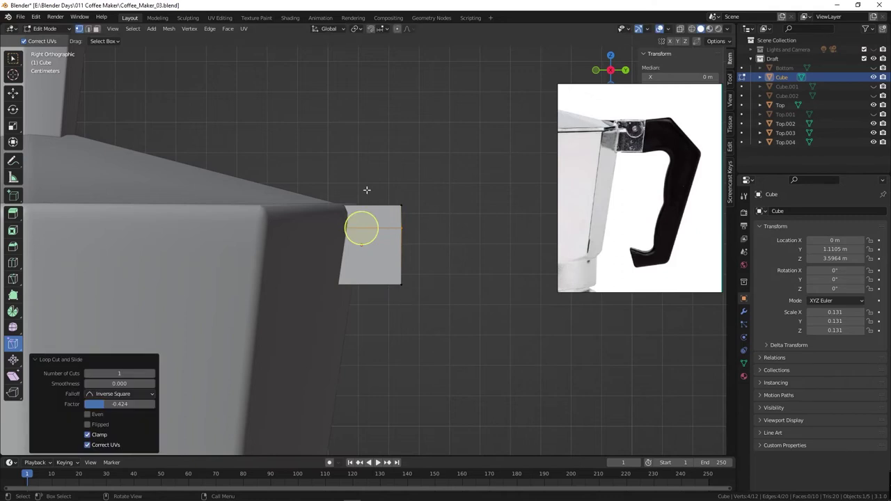
# Slant the cube's outer side by shifting its corner vertices −0.0153 m along Y with X-ray on
pyautogui.click(398, 285)
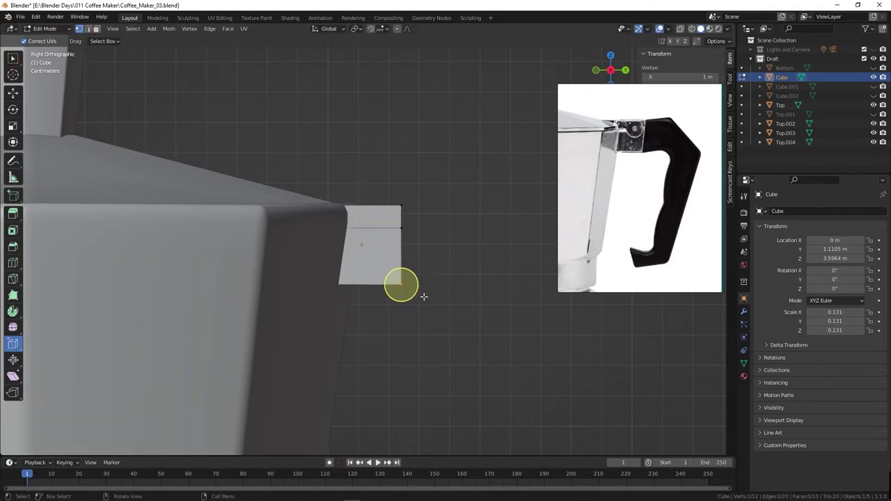
pyautogui.press('g')
pyautogui.click(401, 285)
pyautogui.hotkey('alt', 'z')
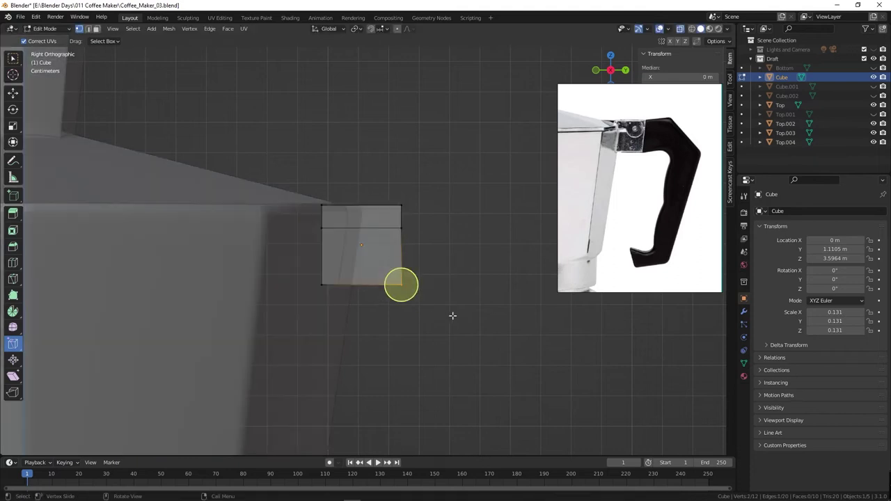
pyautogui.press('g')
pyautogui.press('y')
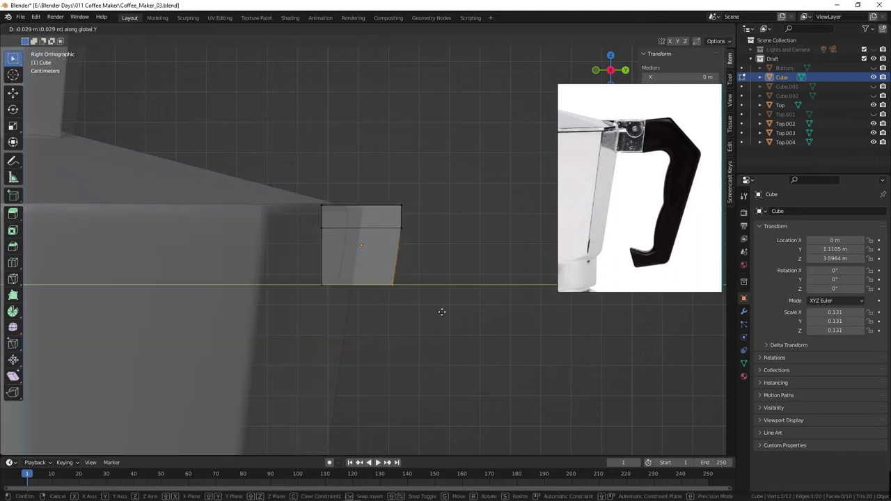
pyautogui.click(438, 309)
pyautogui.moveTo(394, 220); pyautogui.dragTo(444, 253)
pyautogui.press('g')
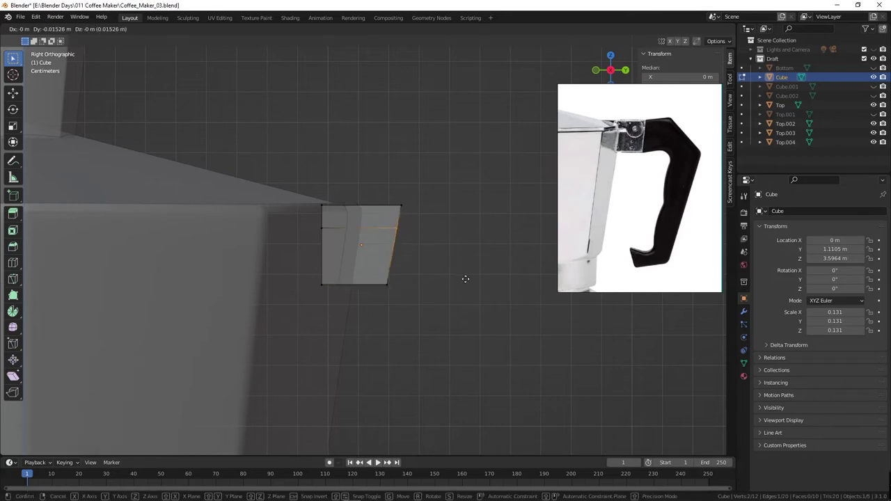
pyautogui.click(466, 279)
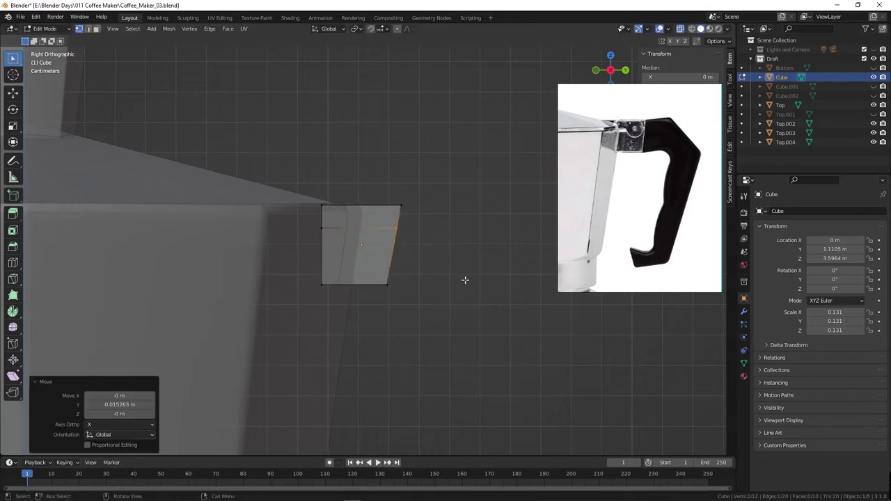
# Re-enter Edit Mode, select the cube's top face, and add another loop cut across it
pyautogui.press('Tab')
pyautogui.hotkey('ctrl', 'Tab')
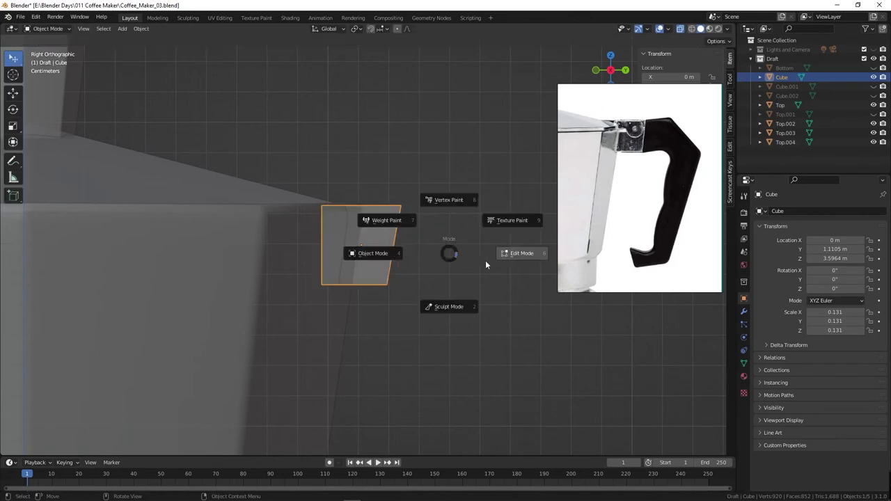
pyautogui.click(485, 261)
pyautogui.hotkey('ctrl', 'Tab')
pyautogui.click(380, 185)
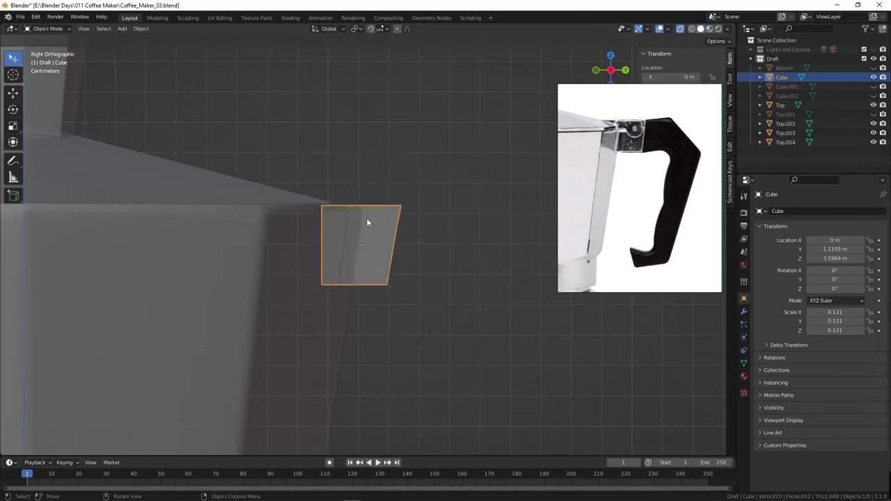
pyautogui.hotkey('ctrl', 'Tab')
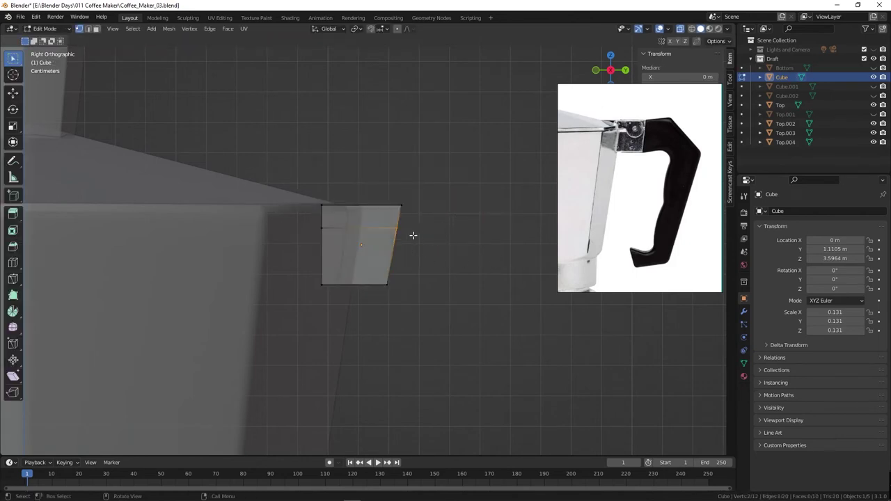
pyautogui.press('3')
pyautogui.click(379, 221)
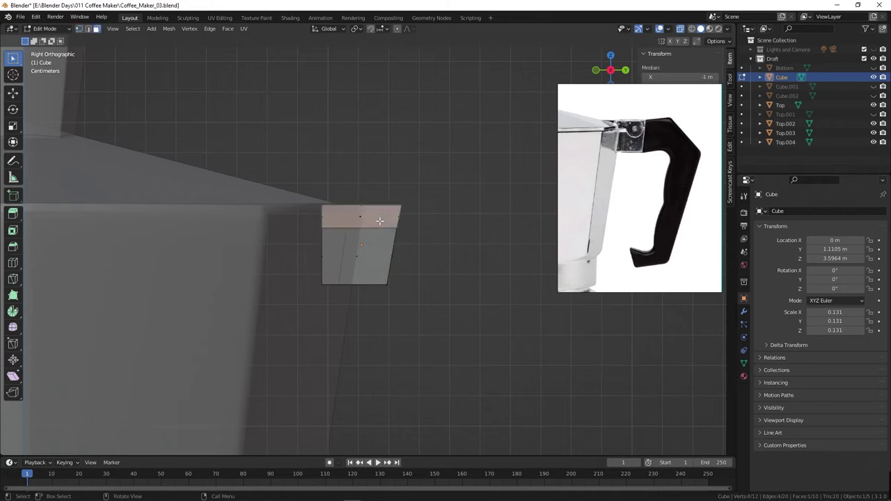
pyautogui.hotkey('ctrl', 'r')
pyautogui.click(384, 229)
pyautogui.moveTo(453, 246); pyautogui.dragTo(218, 293, button='middle')
# Edge-slide the new loop up to the hinge cube's top
pyautogui.click(13, 345)
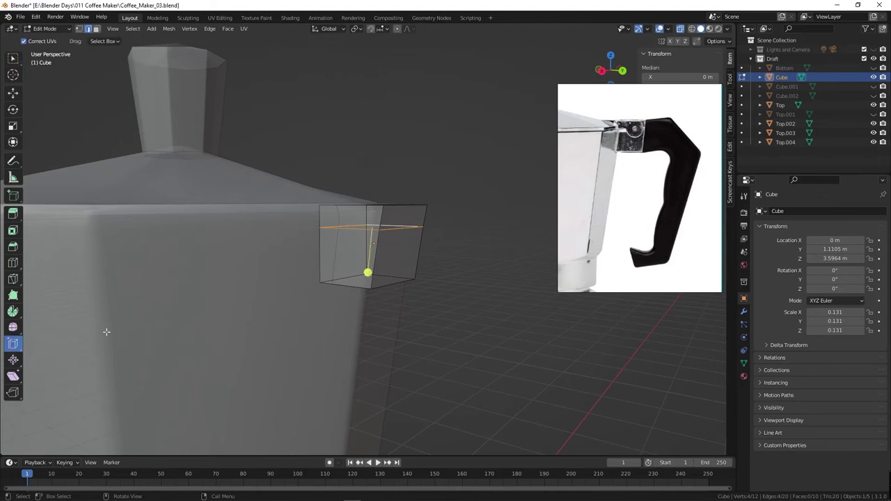
pyautogui.moveTo(367, 272); pyautogui.dragTo(370, 264)
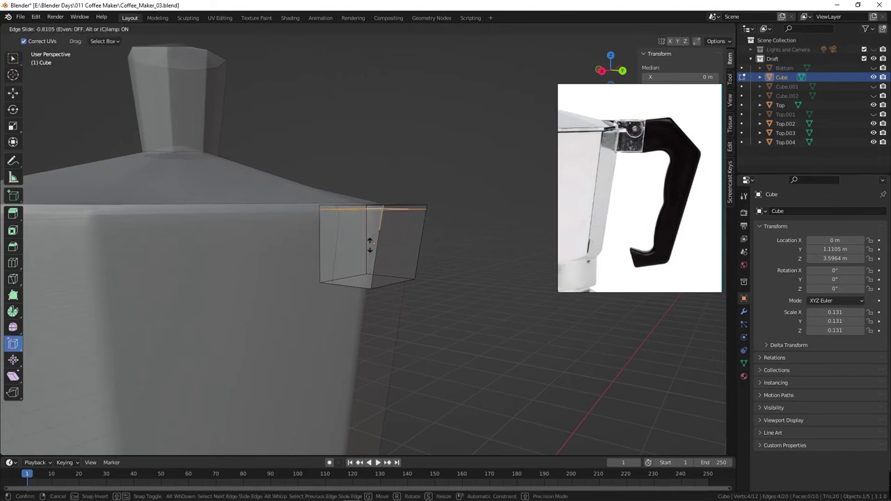
pyautogui.moveTo(370, 243)
pyautogui.mouseDown()
pyautogui.moveTo(356, 324)
pyautogui.moveTo(367, 261)
pyautogui.mouseUp()
# Bevel all the hinge block's edges about 0.04 m wide with 3 segments
pyautogui.press('a')
pyautogui.hotkey('ctrl', 'b')
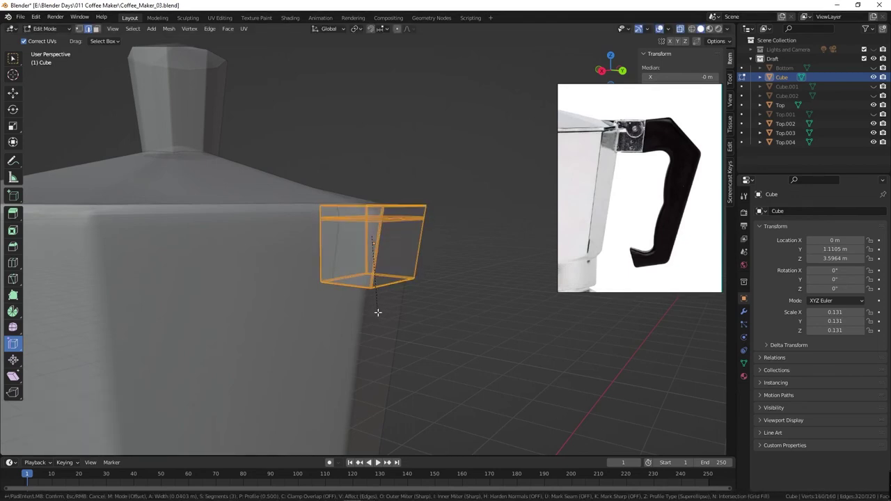
pyautogui.click(377, 313)
# Turn off X-ray, select the block's top edge loop, and grow the selection one step
pyautogui.press('Tab')
pyautogui.moveTo(366, 261)
pyautogui.mouseDown(button='middle')
pyautogui.moveTo(391, 318)
pyautogui.moveTo(389, 256)
pyautogui.mouseUp(button='middle')
pyautogui.press('Tab')
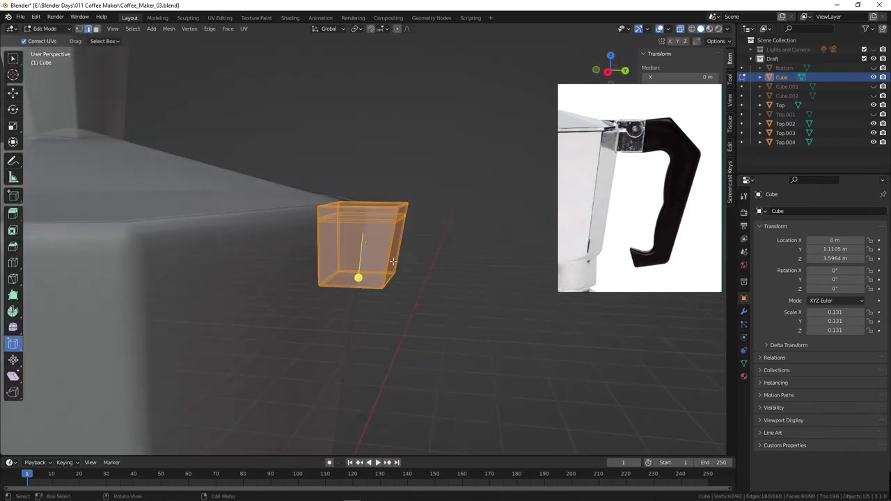
pyautogui.press('z')
pyautogui.click(367, 230)
pyautogui.hotkey('alt', 'a')
pyautogui.keyDown('alt'); pyautogui.click(365, 224); pyautogui.keyUp('alt')
pyautogui.moveTo(441, 238)
pyautogui.mouseDown(button='middle')
pyautogui.moveTo(353, 242)
pyautogui.moveTo(438, 244)
pyautogui.moveTo(418, 226)
pyautogui.moveTo(397, 239)
pyautogui.mouseUp(button='middle')
pyautogui.keyDown('alt'); pyautogui.keyDown('shift'); pyautogui.click(383, 221); pyautogui.keyUp('shift'); pyautogui.keyUp('alt')
pyautogui.press('ctrl+KP_Add')
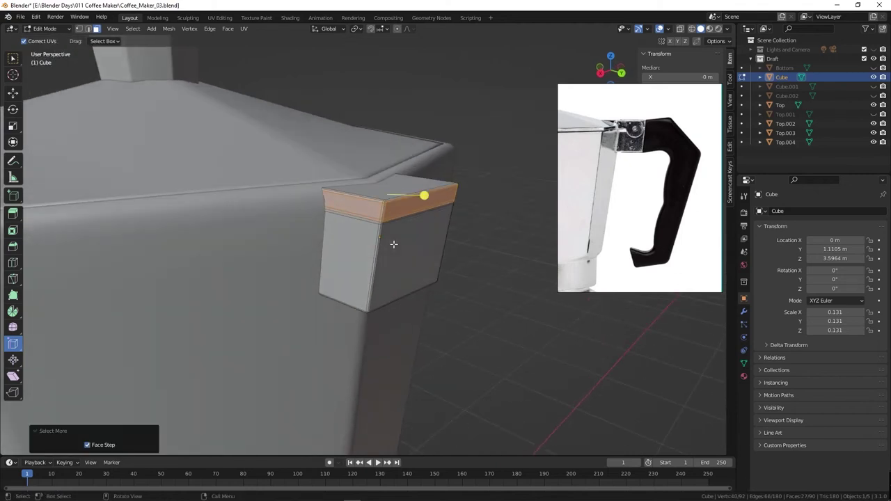
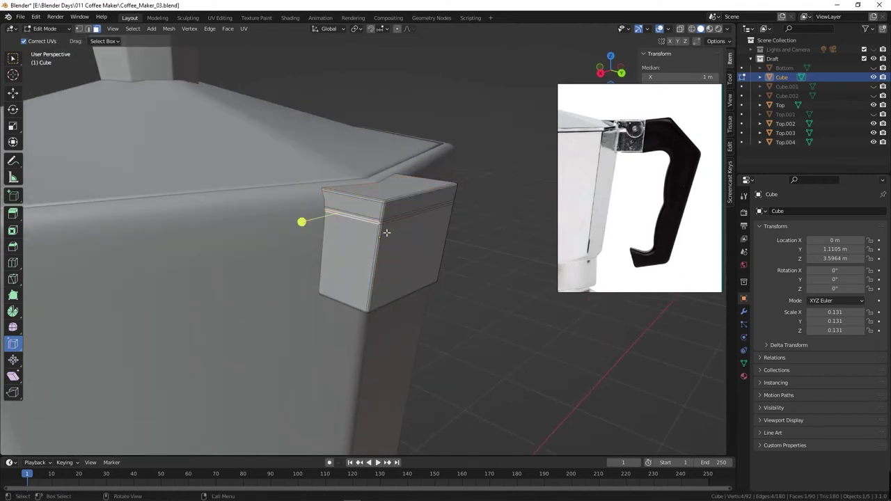
# Place the new edge loop near the top of the mount block and select it
pyautogui.click(384, 219)
pyautogui.moveTo(408, 225)
pyautogui.mouseDown(button='middle')
pyautogui.moveTo(350, 219)
pyautogui.moveTo(356, 208)
pyautogui.mouseUp(button='middle')
pyautogui.keyDown('alt'); pyautogui.click(358, 203); pyautogui.keyUp('alt')
pyautogui.keyDown('alt'); pyautogui.click(363, 202); pyautogui.keyUp('alt')
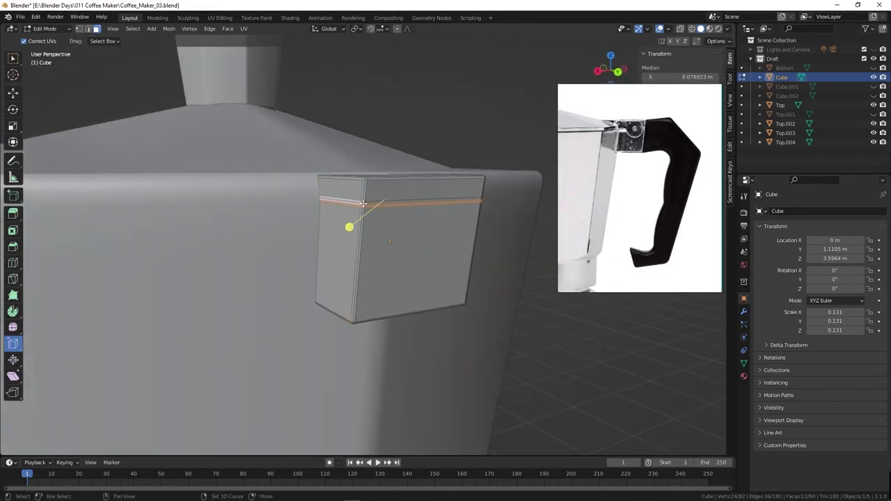
pyautogui.keyDown('alt'); pyautogui.click(363, 202); pyautogui.keyUp('alt')
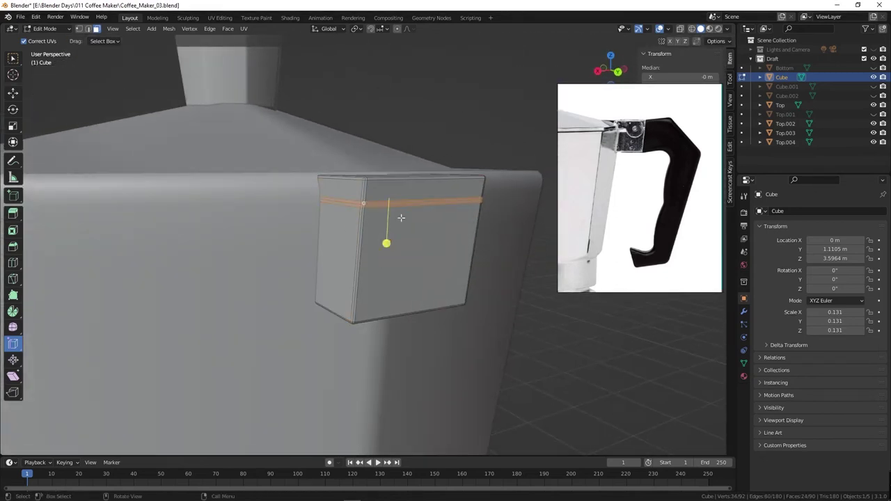
# Box-select the top face band in X-ray and scale it slightly outward into a lip
pyautogui.hotkey('alt', 'z')
pyautogui.moveTo(286, 182); pyautogui.dragTo(345, 190)
pyautogui.moveTo(493, 195); pyautogui.dragTo(492, 194)
pyautogui.hotkey('alt', 'z')
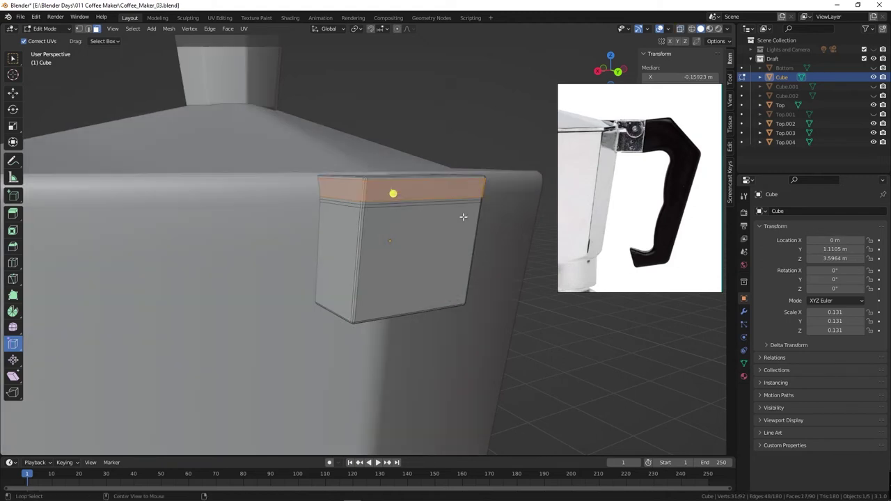
pyautogui.press('s')
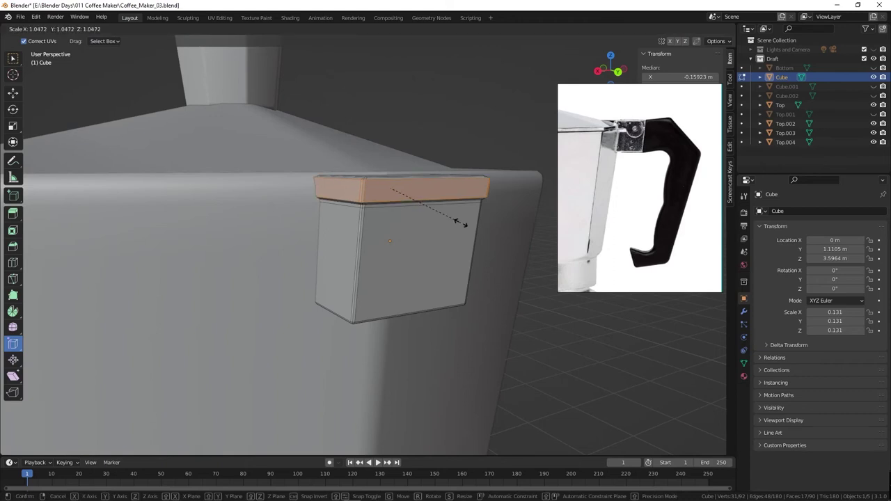
pyautogui.rightClick(454, 220)
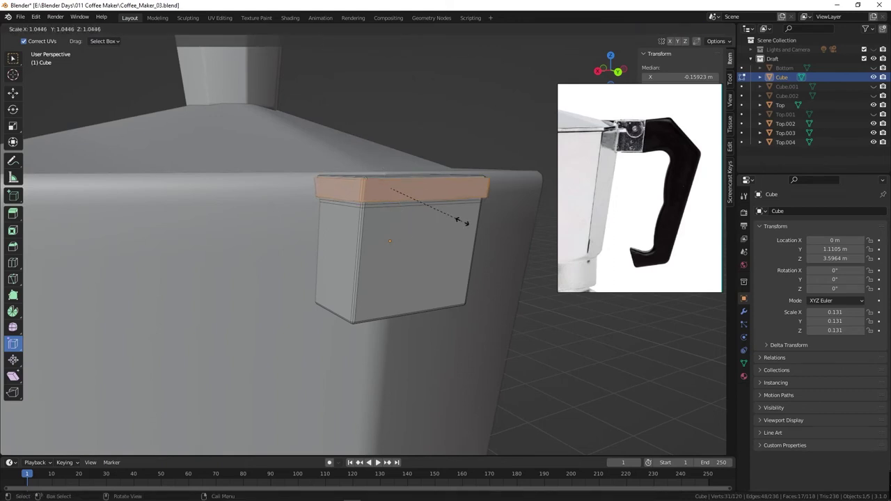
pyautogui.click(461, 221)
# Inspect the flared top of the block from above, then resume mesh editing
pyautogui.press('Tab')
pyautogui.moveTo(461, 222); pyautogui.dragTo(395, 259, button='middle')
pyautogui.press('Tab')
pyautogui.moveTo(454, 262)
pyautogui.mouseDown(button='middle')
pyautogui.moveTo(407, 255)
pyautogui.moveTo(413, 259)
pyautogui.mouseUp(button='middle')
# Cut a second edge loop just below the lip of the mount block
pyautogui.hotkey('ctrl', 'r')
pyautogui.click(413, 259)
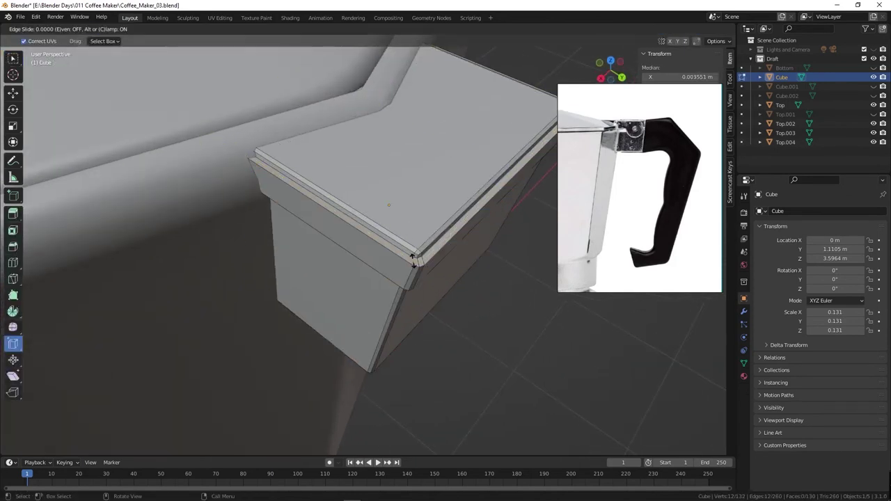
pyautogui.click(413, 259)
pyautogui.moveTo(413, 259); pyautogui.dragTo(408, 245, button='middle')
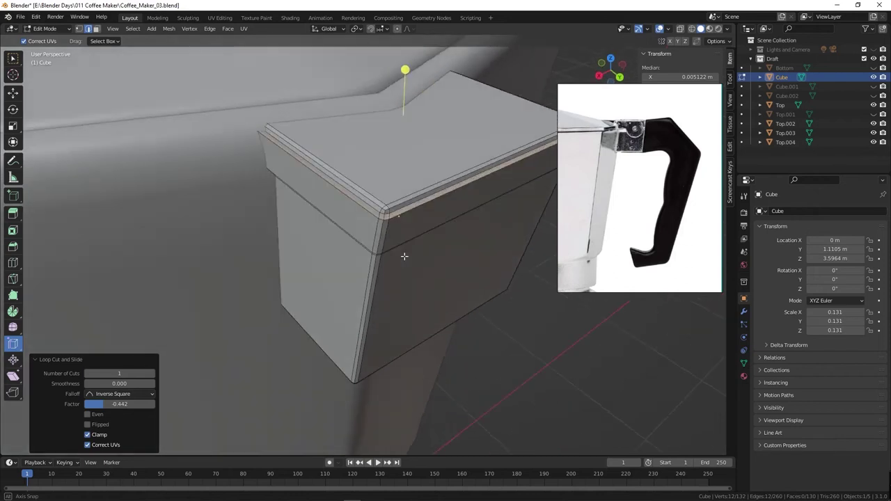
# Bevel the face loop under the lip into a chamfered rim and view the whole object
pyautogui.keyDown('alt'); pyautogui.click(402, 260); pyautogui.keyUp('alt')
pyautogui.hotkey('ctrl', 'b')
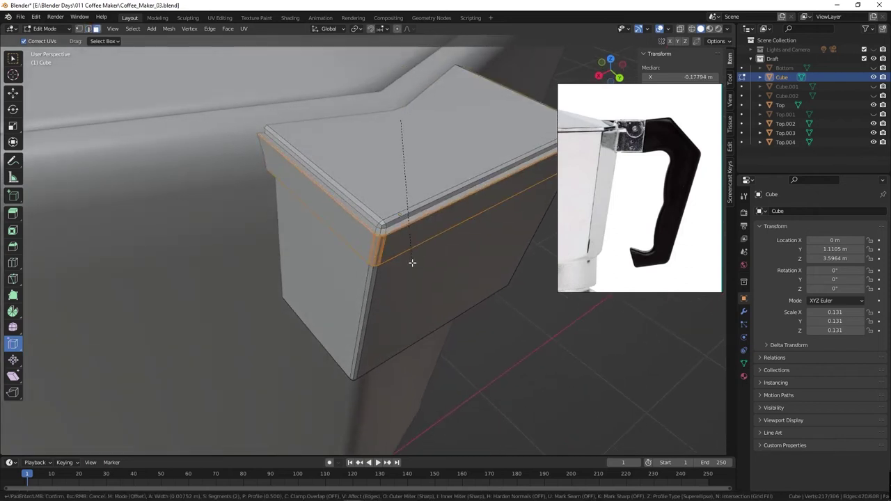
pyautogui.click(411, 263)
pyautogui.moveTo(412, 263)
pyautogui.mouseDown(button='middle')
pyautogui.moveTo(381, 228)
pyautogui.moveTo(436, 231)
pyautogui.mouseUp(button='middle')
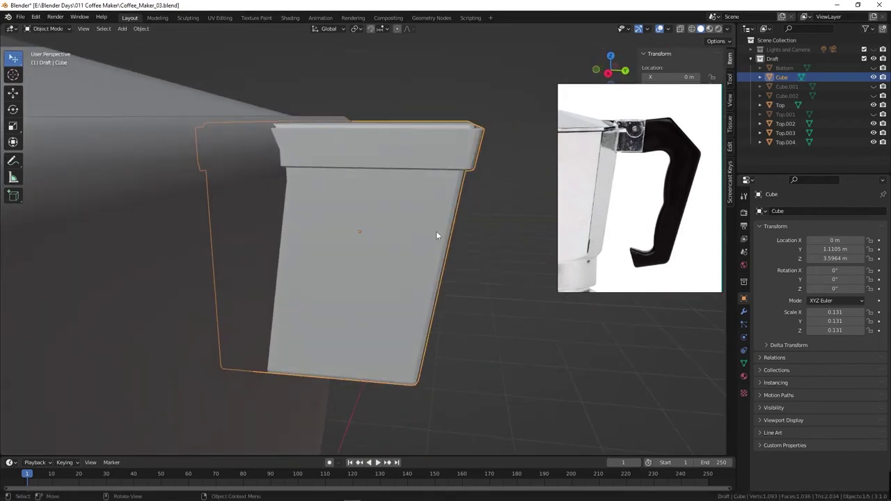
pyautogui.rightClick(399, 237)
pyautogui.hotkey('ctrl', 'Tab')
pyautogui.moveTo(332, 234)
pyautogui.mouseDown(button='middle')
pyautogui.moveTo(357, 233)
pyautogui.moveTo(389, 253)
pyautogui.moveTo(418, 214)
pyautogui.moveTo(432, 233)
pyautogui.moveTo(418, 232)
pyautogui.moveTo(420, 242)
pyautogui.moveTo(448, 243)
pyautogui.moveTo(396, 202)
pyautogui.moveTo(378, 201)
pyautogui.mouseUp(button='middle')
# Try separating the block's outer side face, then undo it and return to Edit Mode
pyautogui.hotkey('ctrl', 'Tab')
pyautogui.click(507, 231)
pyautogui.click(475, 255)
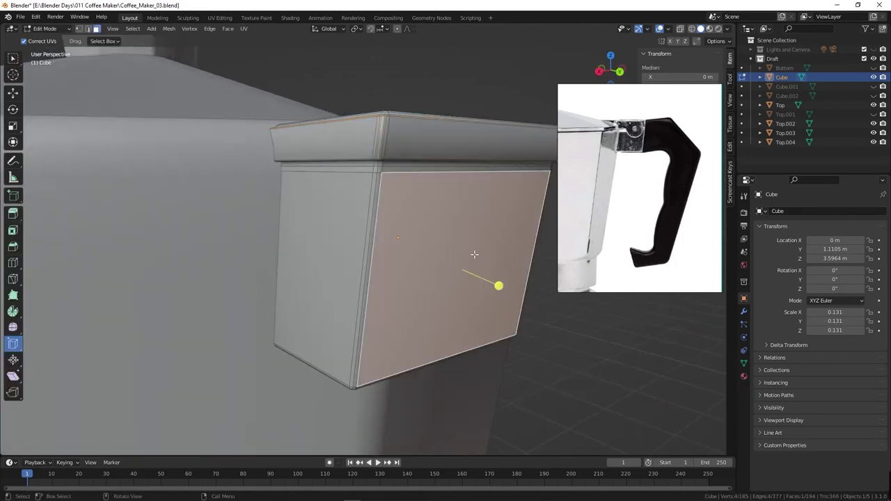
pyautogui.moveTo(465, 234)
pyautogui.mouseDown(button='middle')
pyautogui.moveTo(387, 193)
pyautogui.moveTo(465, 234)
pyautogui.moveTo(440, 251)
pyautogui.moveTo(447, 234)
pyautogui.moveTo(375, 234)
pyautogui.mouseUp(button='middle')
pyautogui.press('p')
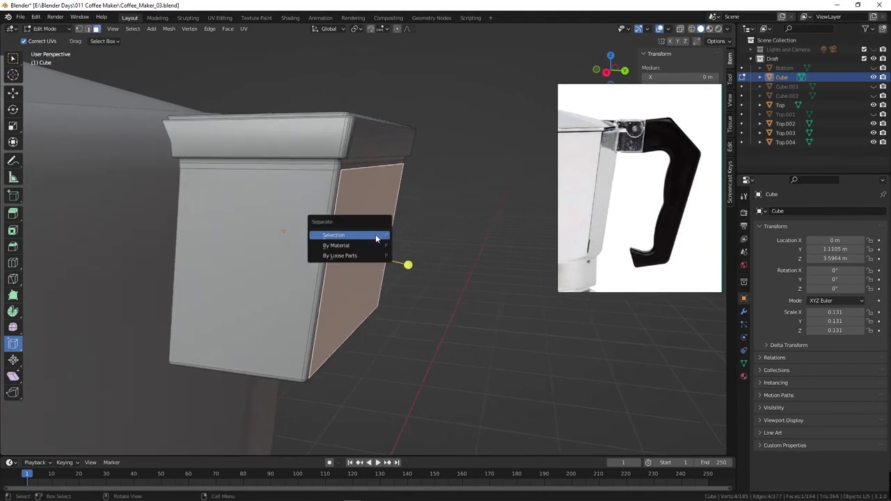
pyautogui.click(375, 234)
pyautogui.press('w')
pyautogui.hotkey('ctrl', 'Tab')
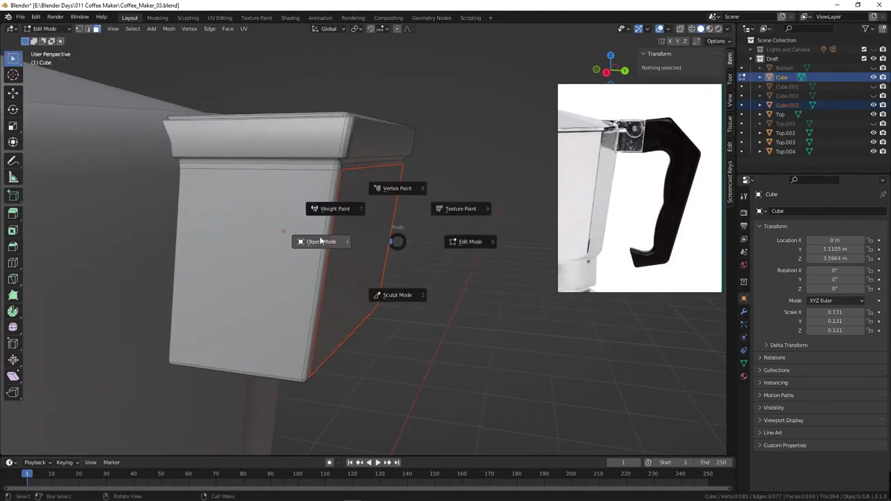
pyautogui.click(360, 244)
pyautogui.hotkey('ctrl', 'j')
pyautogui.press('Tab')
pyautogui.press('Tab')
pyautogui.hotkey('ctrl', 'Tab')
pyautogui.click(426, 242)
# Duplicate the outer side face, nudge it outward along Y, and separate it as Cube.003
pyautogui.click(365, 239)
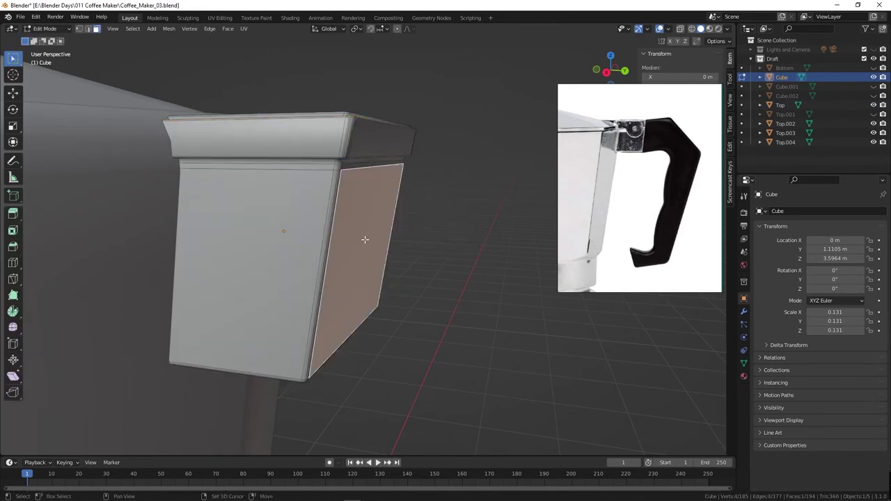
pyautogui.hotkey('shift', 'd')
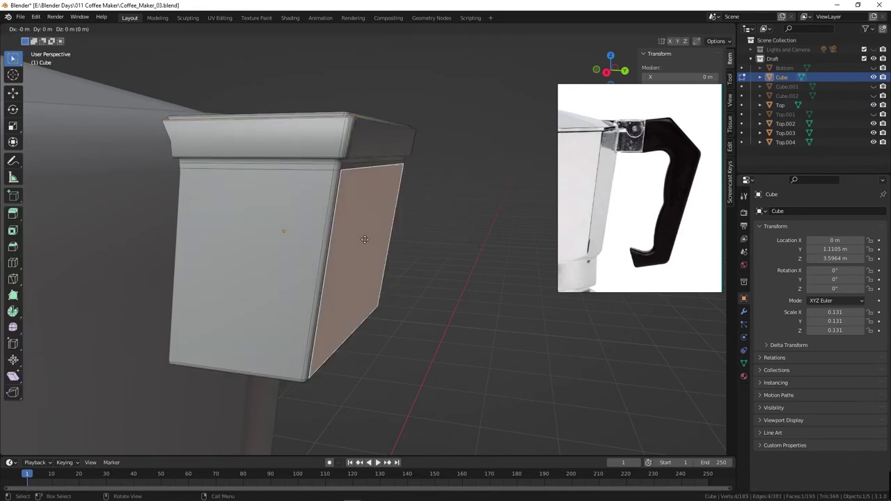
pyautogui.rightClick(417, 247)
pyautogui.press('g')
pyautogui.press('y')
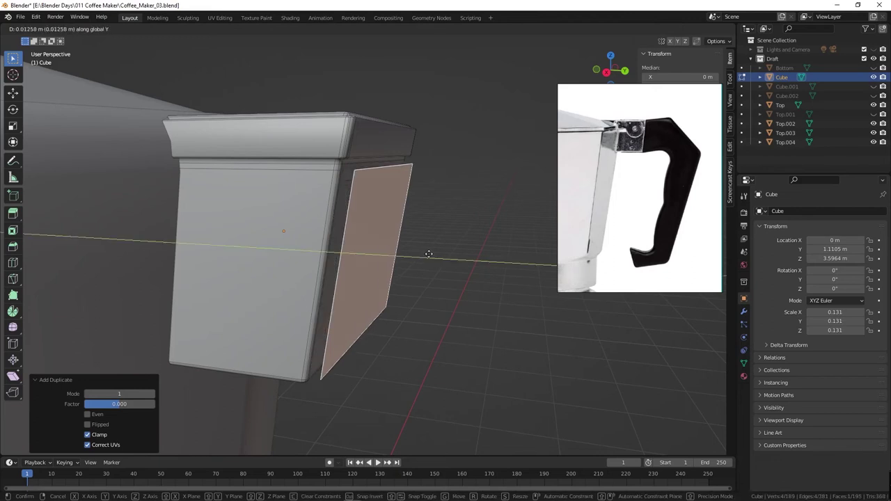
pyautogui.click(429, 253)
pyautogui.press('p')
pyautogui.click(413, 256)
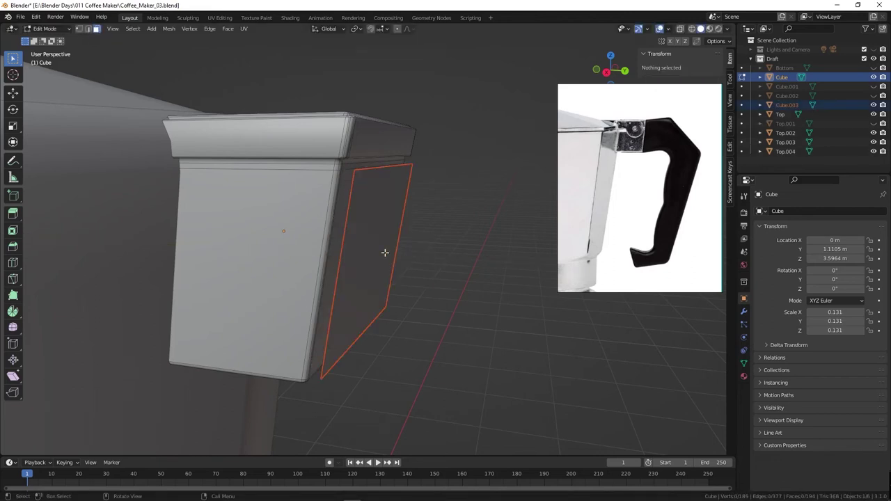
# Switch to Object Mode, then edit Cube.003 and select its face
pyautogui.press('Tab')
pyautogui.hotkey('ctrl', 'Tab')
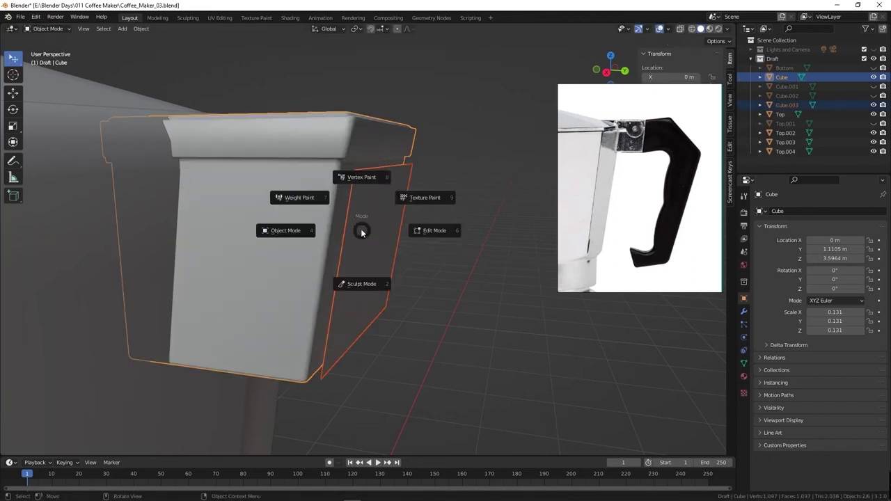
pyautogui.click(317, 205)
pyautogui.hotkey('ctrl', 'Tab')
pyautogui.click(299, 229)
pyautogui.press('Tab')
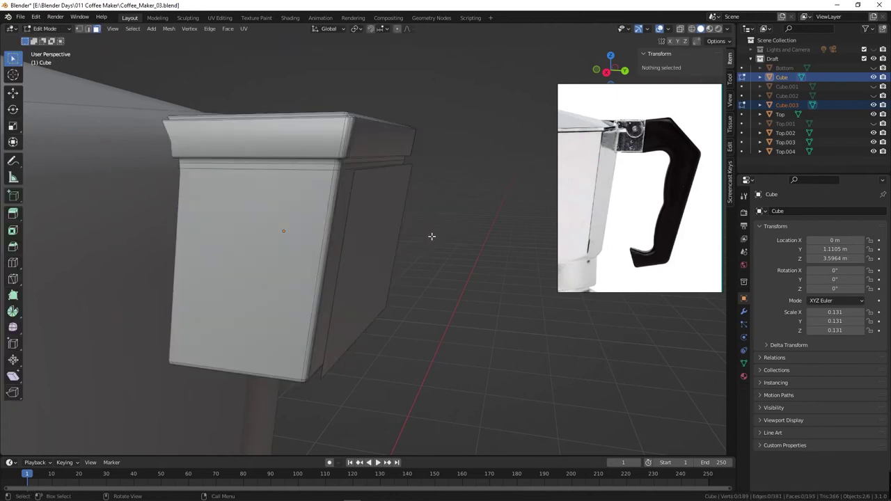
pyautogui.click(363, 247)
pyautogui.press('`')
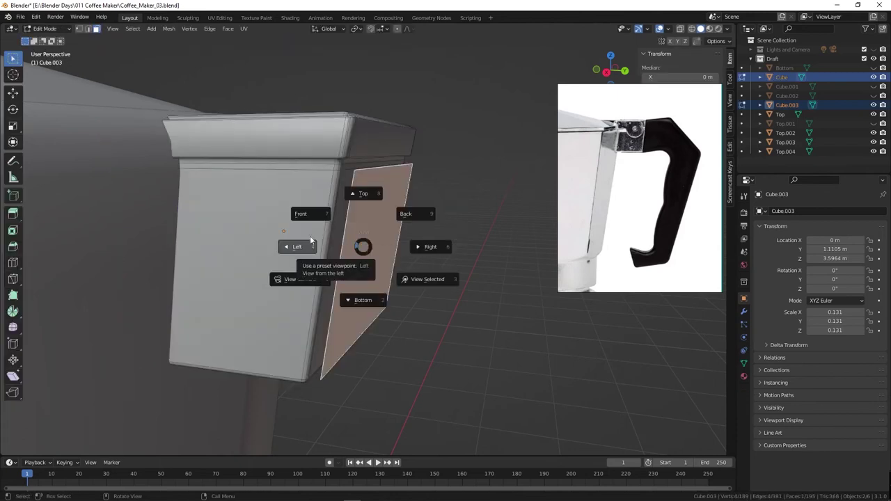
# In Right Orthographic view, move the panel's edge higher in vertex mode
pyautogui.click(409, 247)
pyautogui.press('1')
pyautogui.hotkey('alt', 'z')
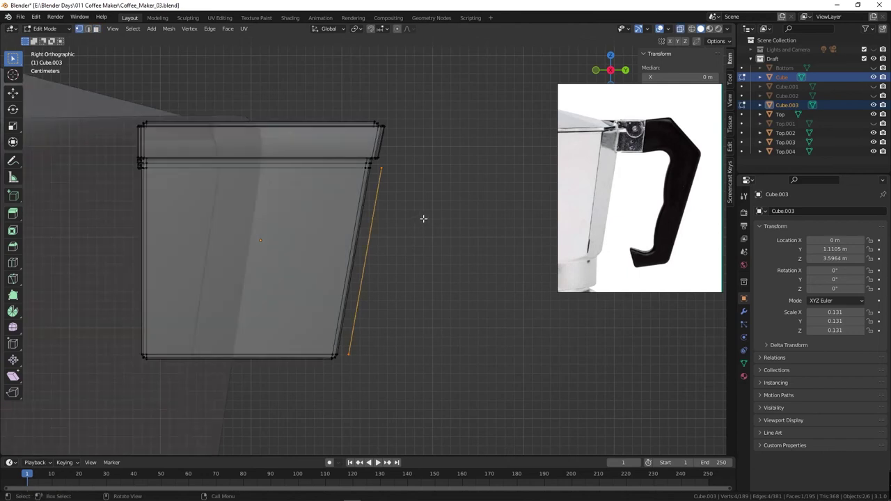
pyautogui.press('g')
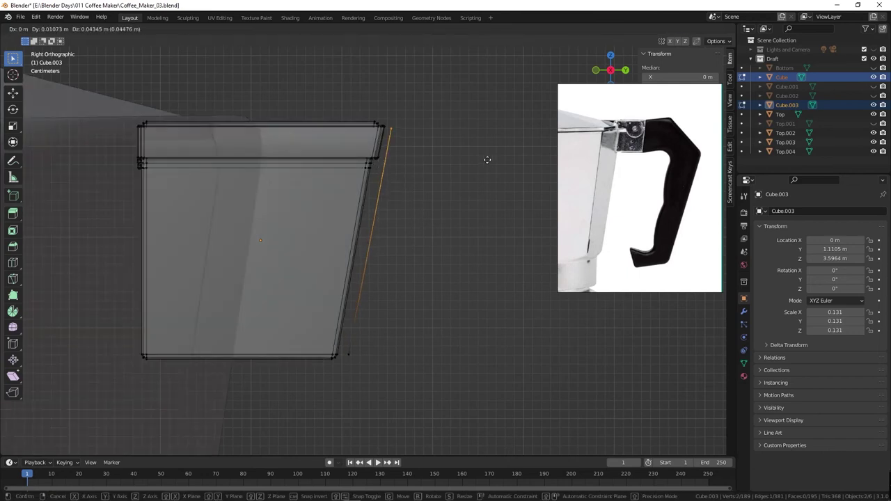
pyautogui.click(488, 160)
# Move the Cube.003 panel in Object Mode until it sits flush against the block's sloped side
pyautogui.hotkey('ctrl', 'Tab')
pyautogui.click(376, 323)
pyautogui.hotkey('alt', 'z')
pyautogui.click(398, 308)
pyautogui.moveTo(363, 273)
pyautogui.mouseDown()
pyautogui.moveTo(388, 289)
pyautogui.moveTo(344, 273)
pyautogui.mouseUp()
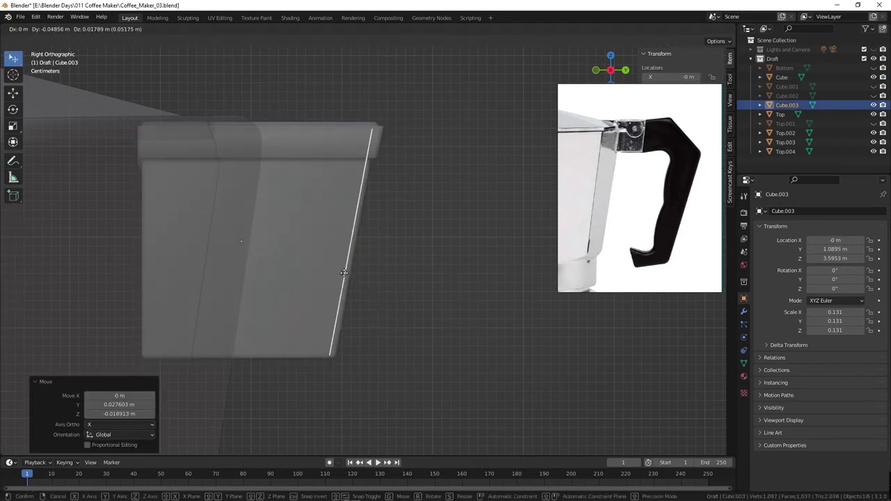
pyautogui.moveTo(344, 273); pyautogui.dragTo(344, 272)
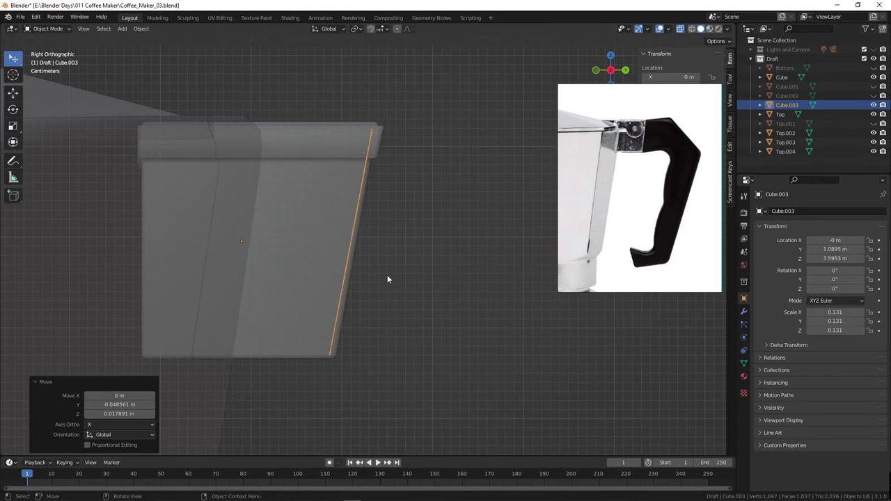
pyautogui.moveTo(386, 277)
pyautogui.mouseDown(button='middle')
pyautogui.moveTo(334, 279)
pyautogui.moveTo(384, 286)
pyautogui.mouseUp(button='middle')
# Re-enter Edit Mode on Cube.003, frame and select its face, and return to the right view
pyautogui.hotkey('ctrl', 'Tab')
pyautogui.click(453, 283)
pyautogui.press('KP_Decimal')
pyautogui.hotkey('alt', 'z')
pyautogui.press('3')
pyautogui.click(362, 282)
pyautogui.moveTo(362, 282); pyautogui.dragTo(460, 282, button='middle')
pyautogui.press('`')
pyautogui.click(309, 213)
pyautogui.press('`')
pyautogui.click(386, 258)
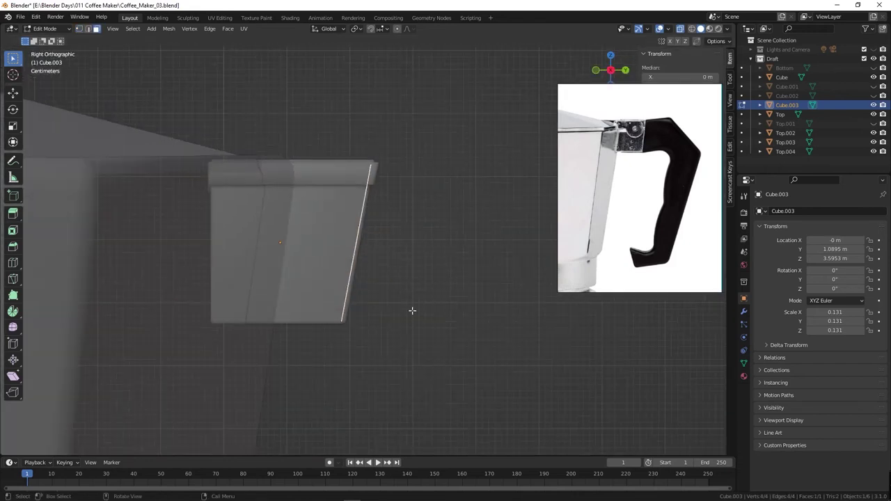
# Extrude the panel's end face outward into a new handle segment and raise its top corner
pyautogui.press('e')
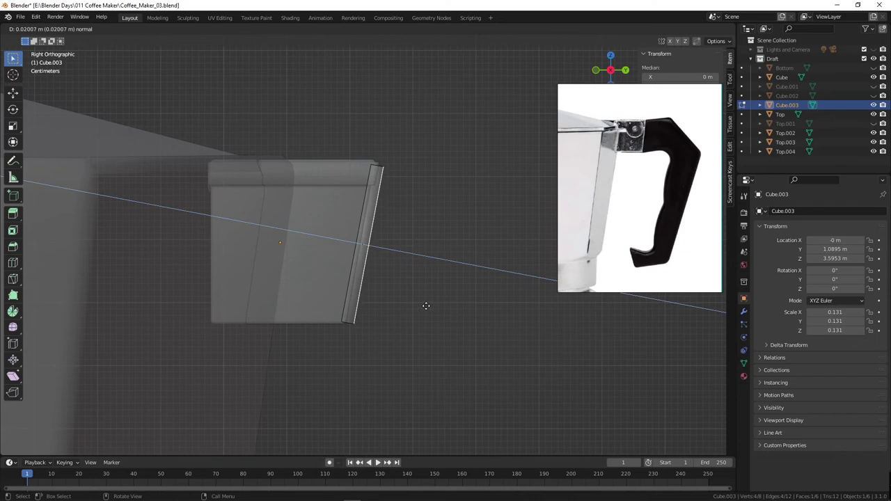
pyautogui.click(425, 305)
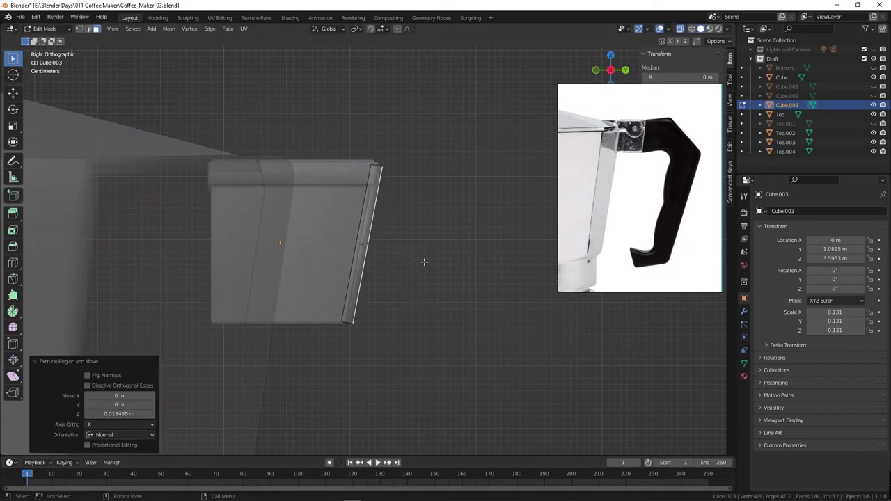
pyautogui.hotkey('ctrl', 'z')
pyautogui.press('e')
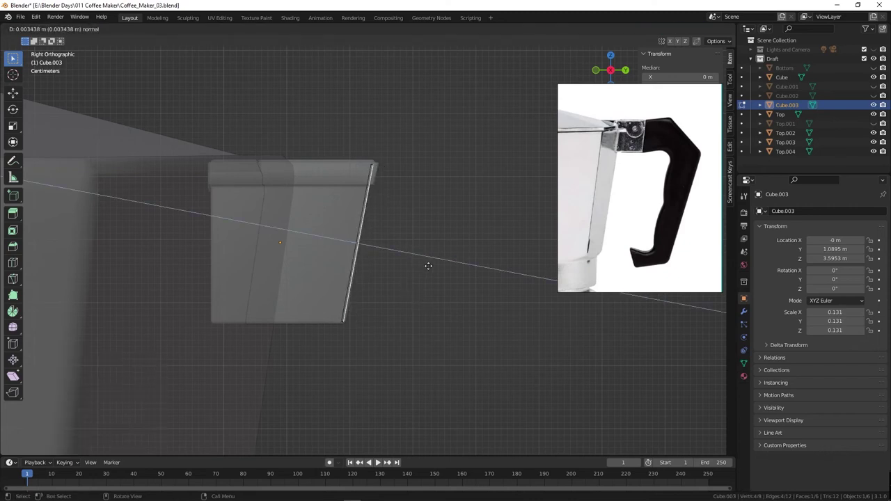
pyautogui.click(502, 267)
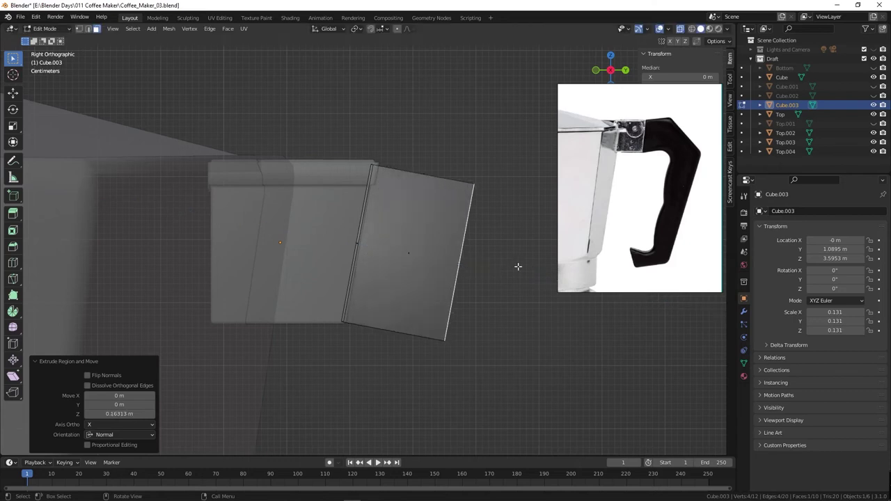
pyautogui.press('g')
pyautogui.click(518, 186)
# Raise the new segment's bottom corner in the right-side view
pyautogui.click(444, 341)
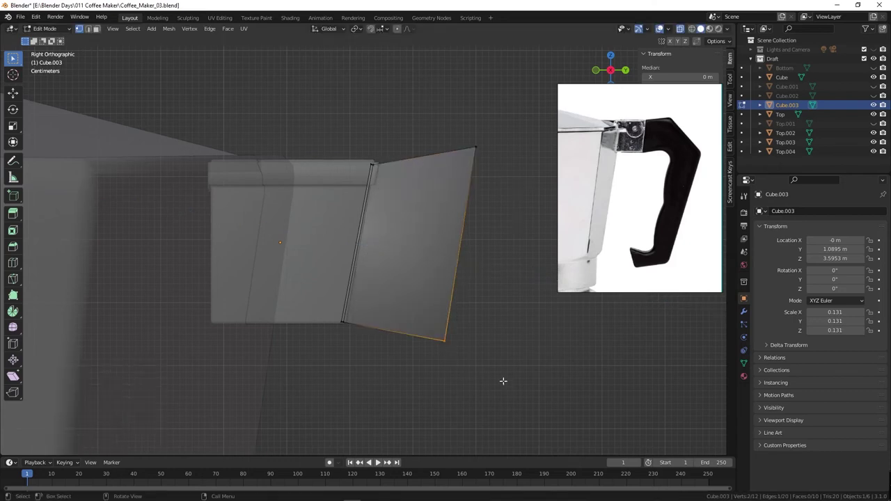
pyautogui.moveTo(423, 325); pyautogui.dragTo(489, 346, button='middle')
pyautogui.press('`')
pyautogui.press('Escape')
pyautogui.press('g')
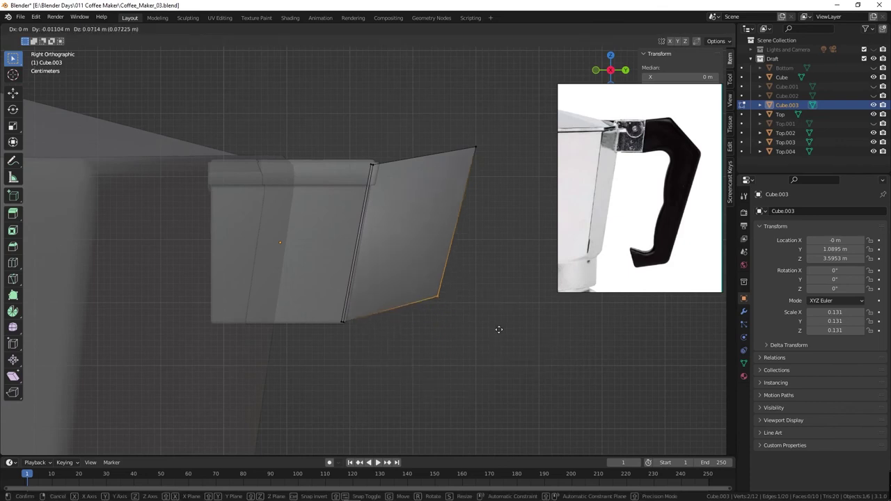
pyautogui.click(497, 332)
# Select the handle's end face and realign to the right-side view
pyautogui.scroll(-2, 456, 272)
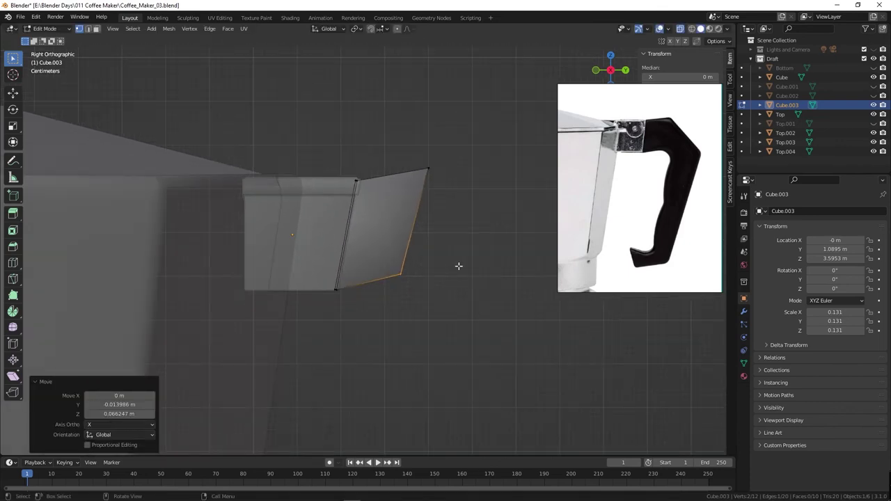
pyautogui.moveTo(451, 257); pyautogui.dragTo(407, 241, button='middle')
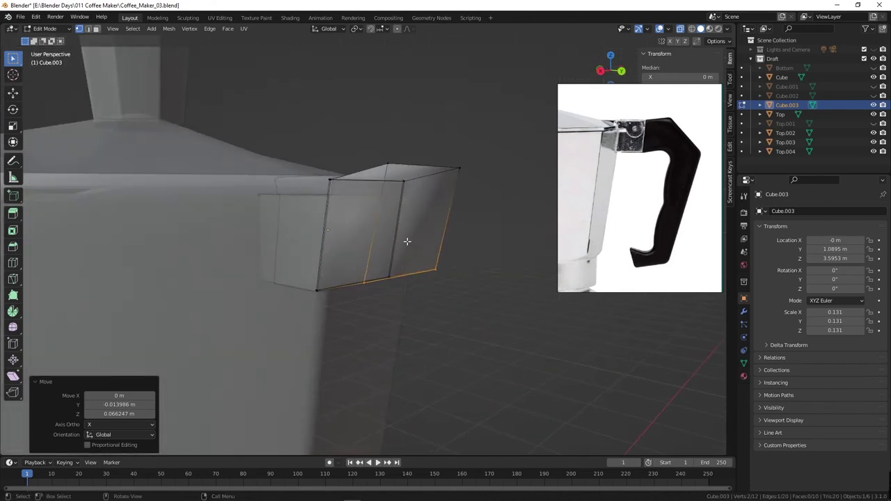
pyautogui.hotkey('alt', 'a')
pyautogui.click(419, 234)
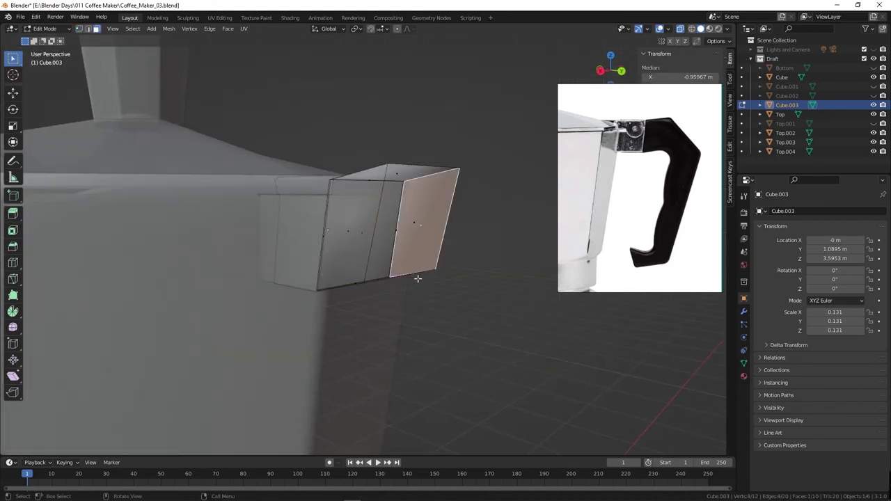
pyautogui.moveTo(418, 279); pyautogui.dragTo(418, 314, button='middle')
pyautogui.press('`')
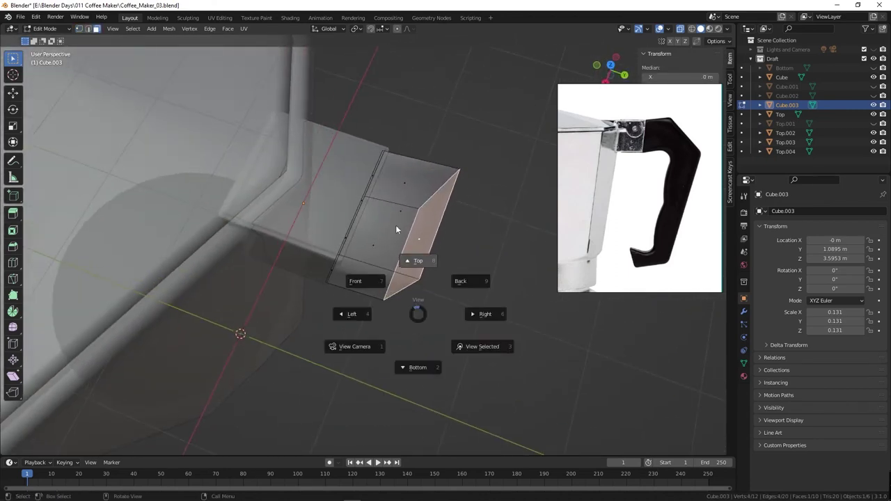
pyautogui.click(397, 230)
pyautogui.moveTo(487, 244); pyautogui.dragTo(532, 247, button='middle')
# Extrude another segment, tilt its end face -20° on X, and move it down
pyautogui.press('e')
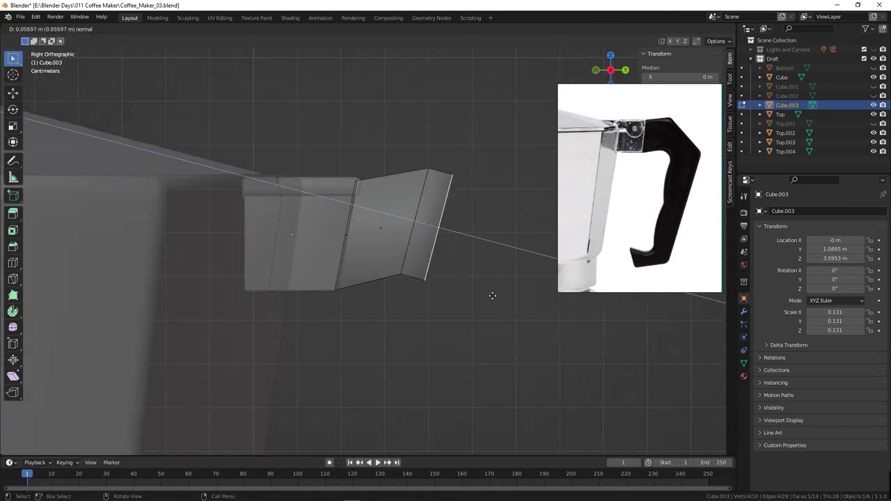
pyautogui.click(513, 302)
pyautogui.press('r')
pyautogui.press('z')
pyautogui.press('Escape')
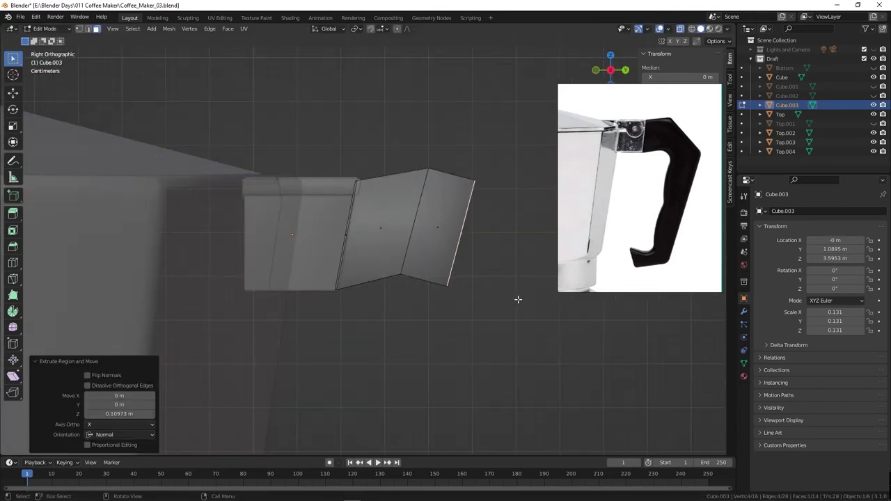
pyautogui.press('r')
pyautogui.press('x')
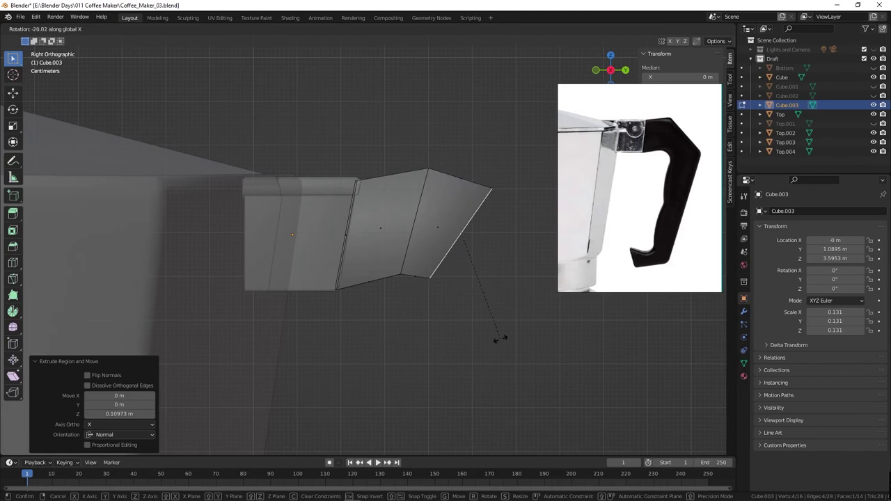
pyautogui.click(501, 336)
pyautogui.press('g')
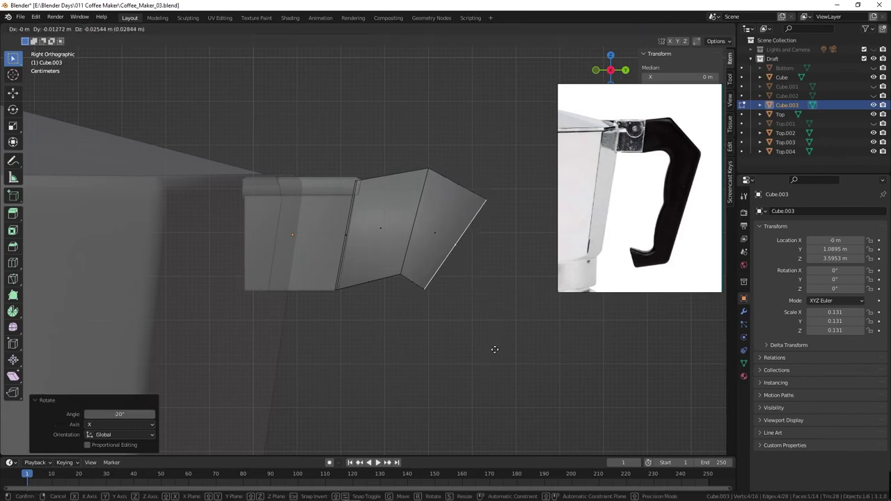
pyautogui.click(494, 355)
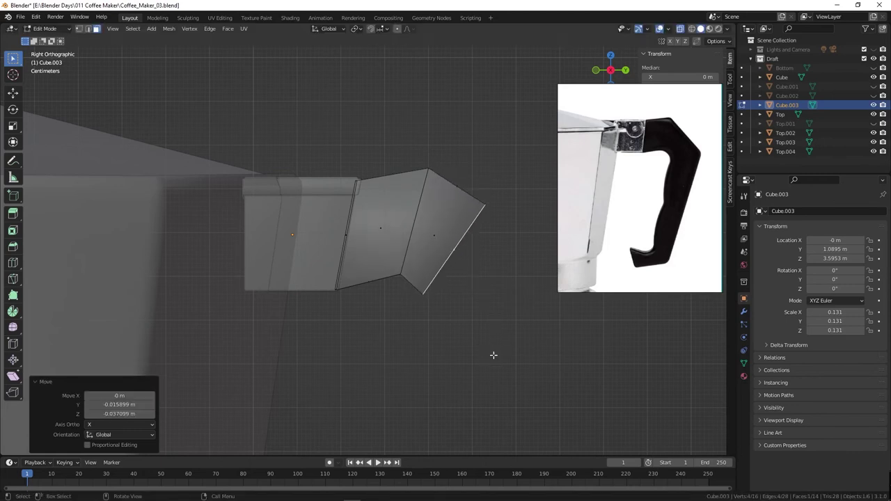
# Pull the segment's tip vertex outward into a point and reposition its bottom vertex
pyautogui.press('1')
pyautogui.hotkey('alt', 'z')
pyautogui.click(485, 324)
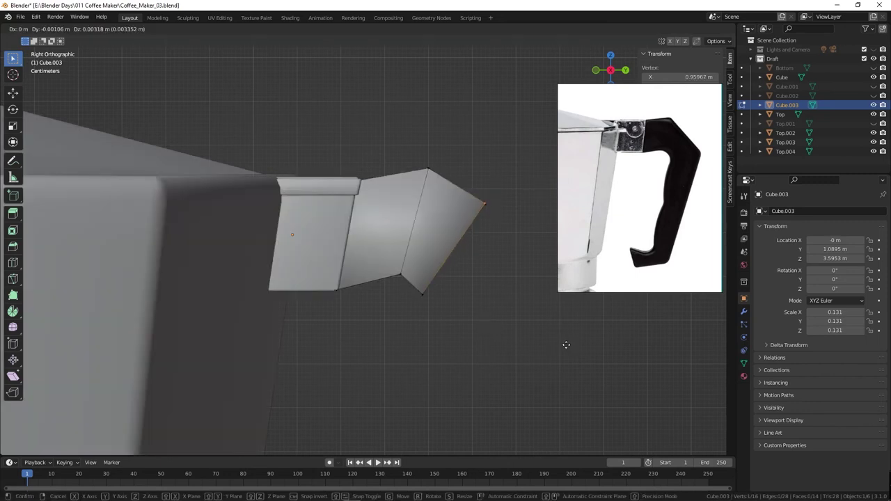
pyautogui.hotkey('alt', 'z')
pyautogui.press('g')
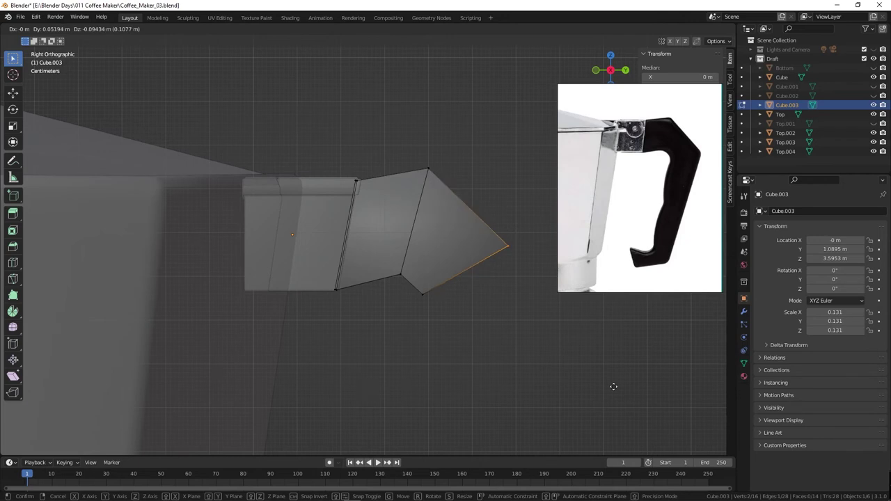
pyautogui.moveTo(618, 399); pyautogui.dragTo(619, 378)
pyautogui.click(619, 378)
pyautogui.press('g')
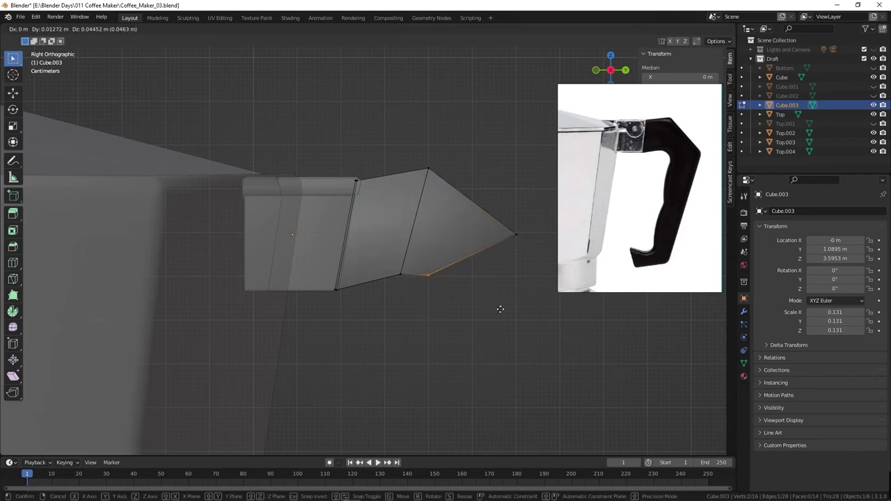
pyautogui.click(493, 306)
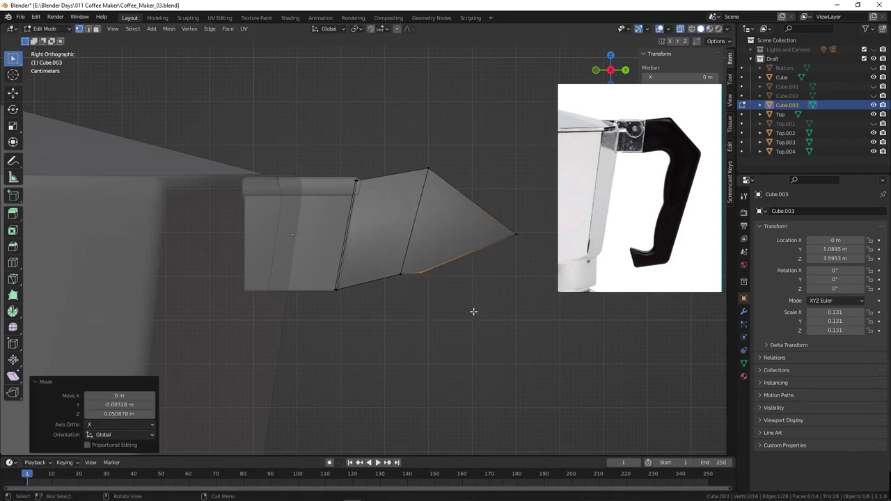
# Extrude the lower edge downward and rotate it horizontal into the flat foot edge
pyautogui.moveTo(446, 240); pyautogui.dragTo(463, 265)
pyautogui.press('e')
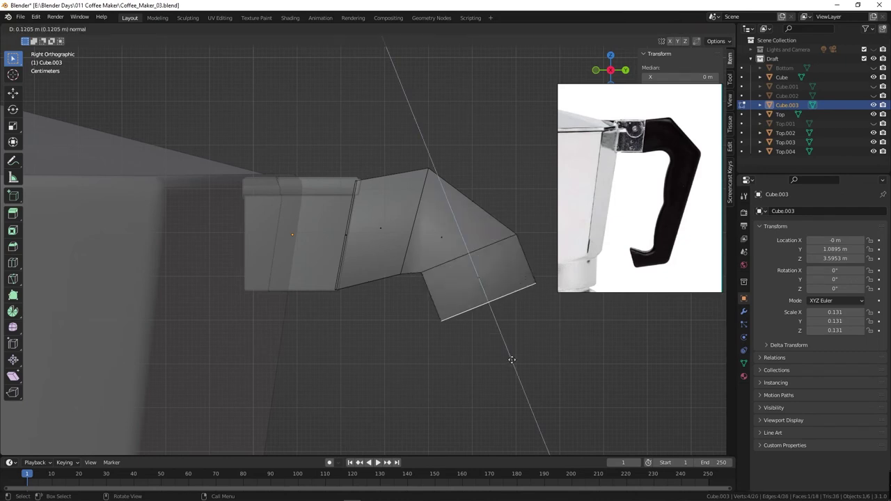
pyautogui.click(508, 359)
pyautogui.press('r')
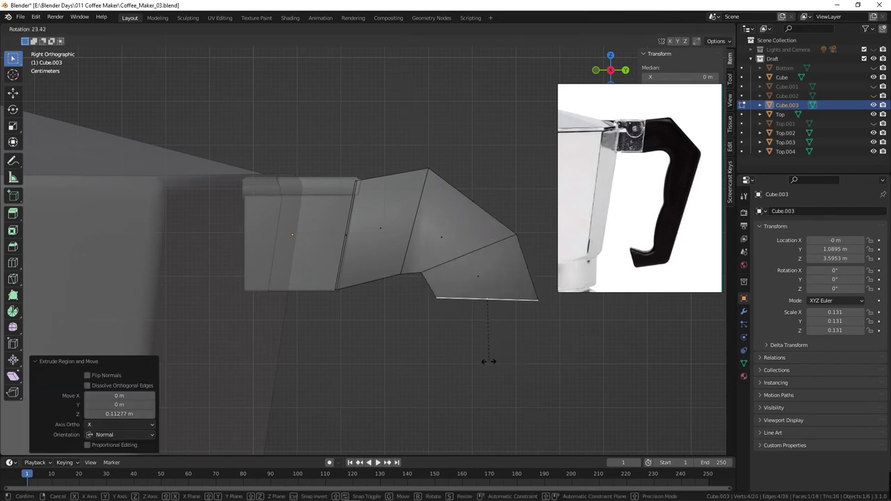
pyautogui.click(489, 361)
pyautogui.press('g')
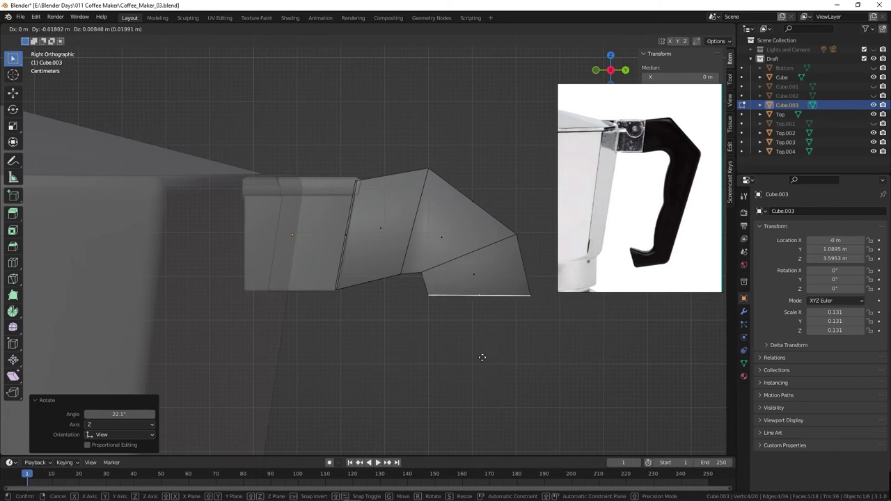
pyautogui.click(485, 353)
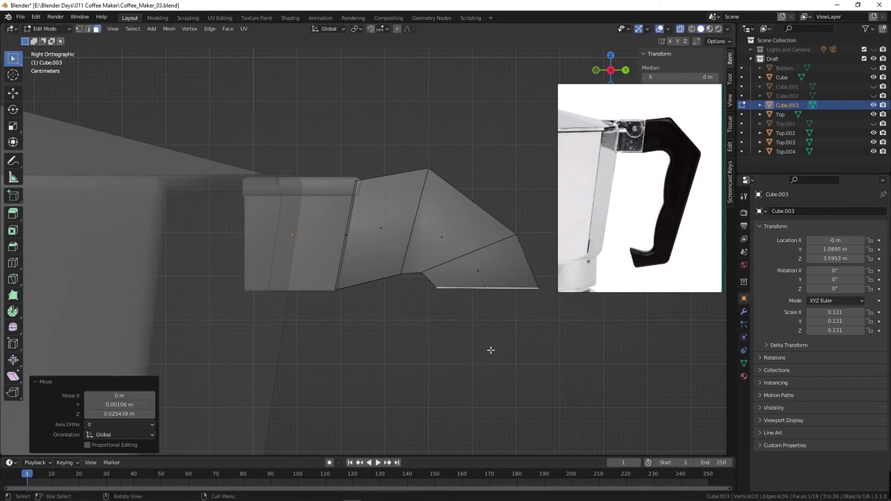
pyautogui.press('g')
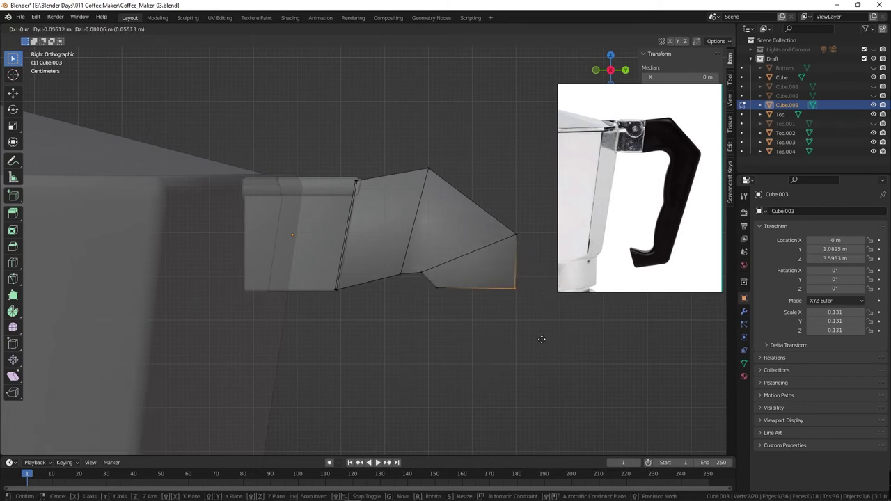
pyautogui.click(542, 339)
# Extrude the handle's bottom face downward into a final segment
pyautogui.press('3')
pyautogui.click(488, 295)
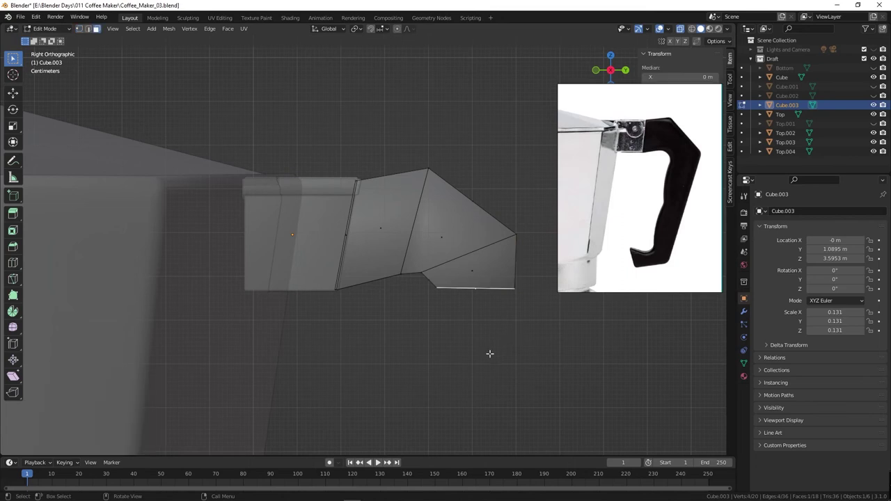
pyautogui.press('e')
pyautogui.click(485, 427)
pyautogui.scroll(-3, 476, 416)
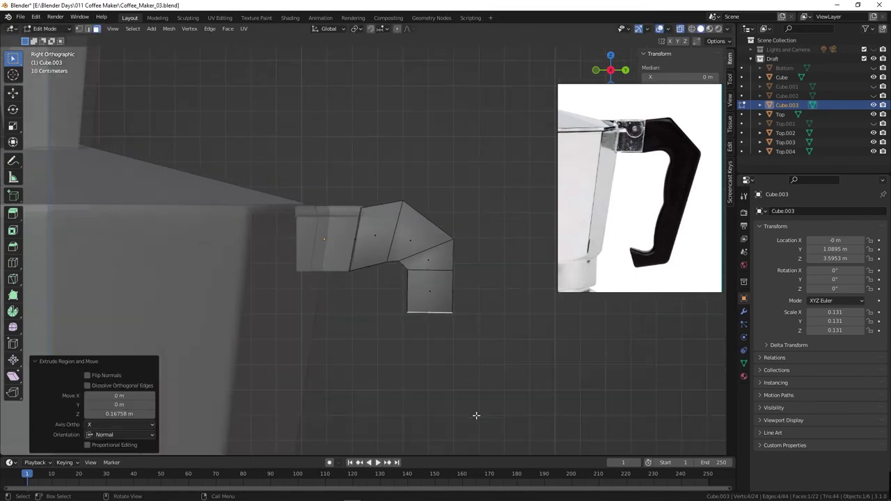
# Scale the handle's bottom end face and extrude it downward
pyautogui.press('s')
pyautogui.click(473, 367)
pyautogui.scroll(2, 439, 369)
pyautogui.scroll(1, 439, 380)
pyautogui.press('e')
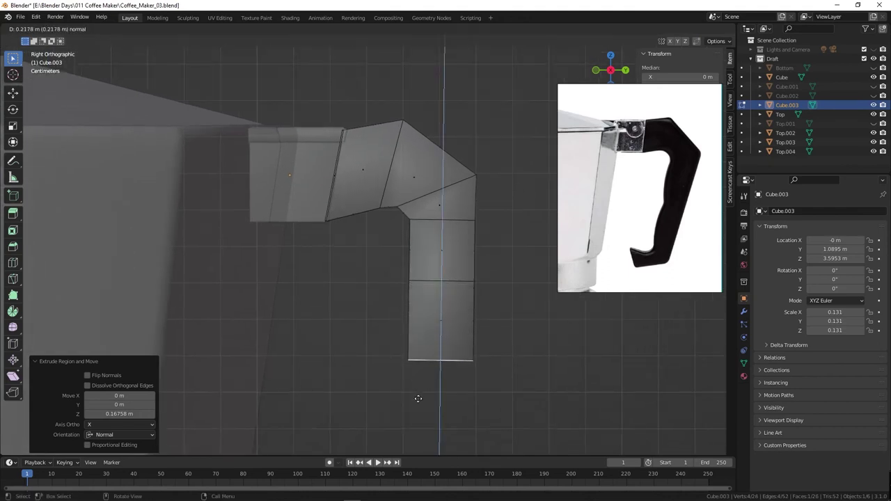
pyautogui.click(418, 397)
# From the straight side view, extrude two more segments down into a long grip
pyautogui.scroll(-2, 421, 390)
pyautogui.scroll(-1, 418, 383)
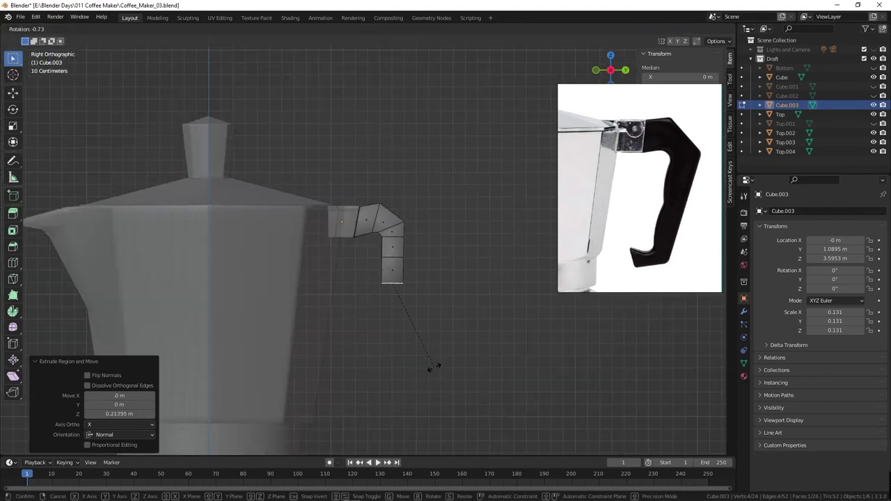
pyautogui.moveTo(414, 360); pyautogui.dragTo(392, 340, button='middle')
pyautogui.press('`')
pyautogui.click(482, 371)
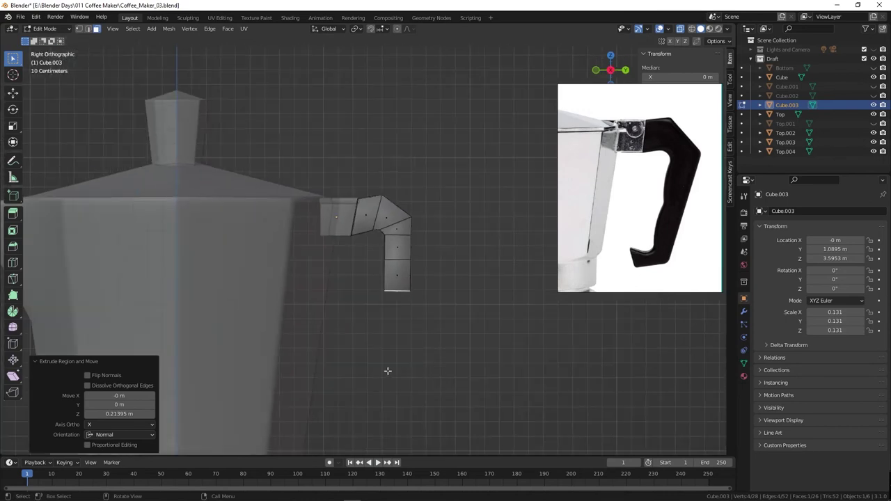
pyautogui.press('e')
pyautogui.click(408, 411)
pyautogui.press('e')
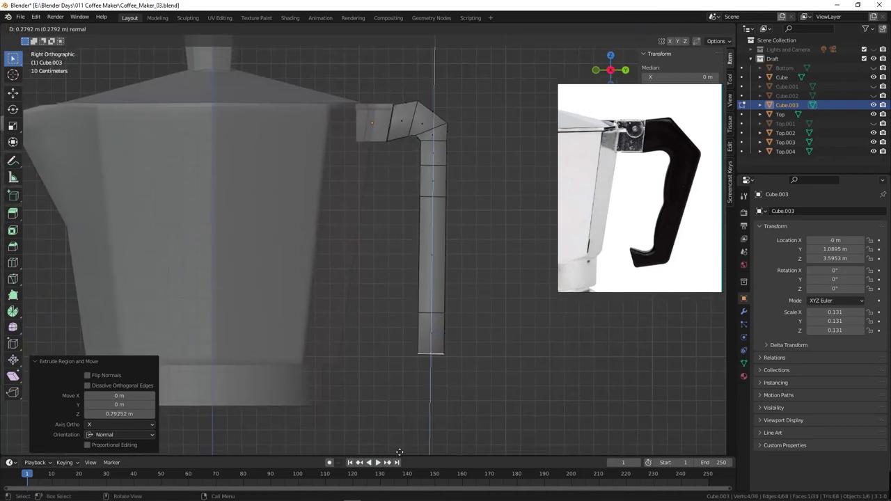
pyautogui.click(400, 453)
# Tilt the grip's bottom face 36 degrees and shift the bottom section
pyautogui.press('r')
pyautogui.click(402, 439)
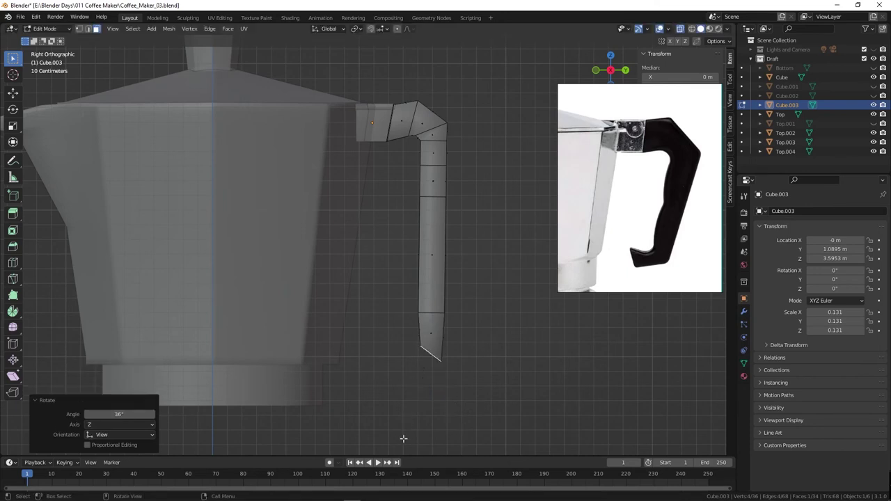
pyautogui.press('g')
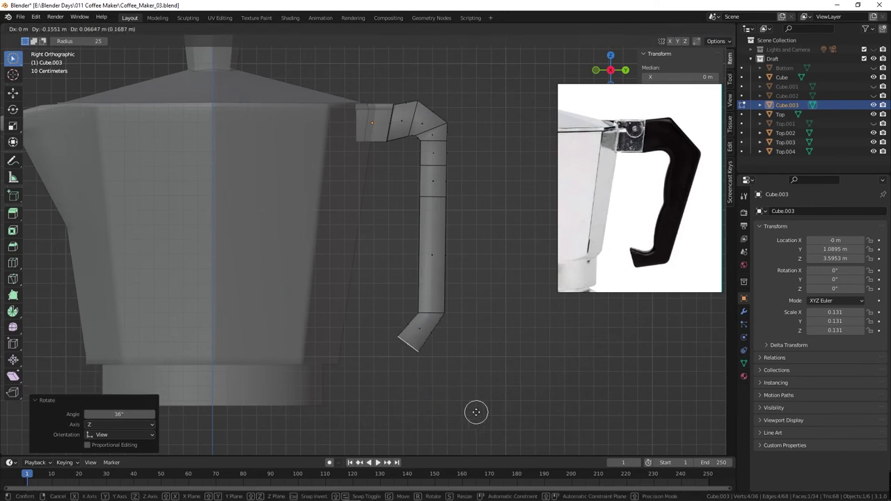
pyautogui.click(492, 404)
# Extrude a new bottom segment, rotate its end face, and move it back toward the pot
pyautogui.press('e')
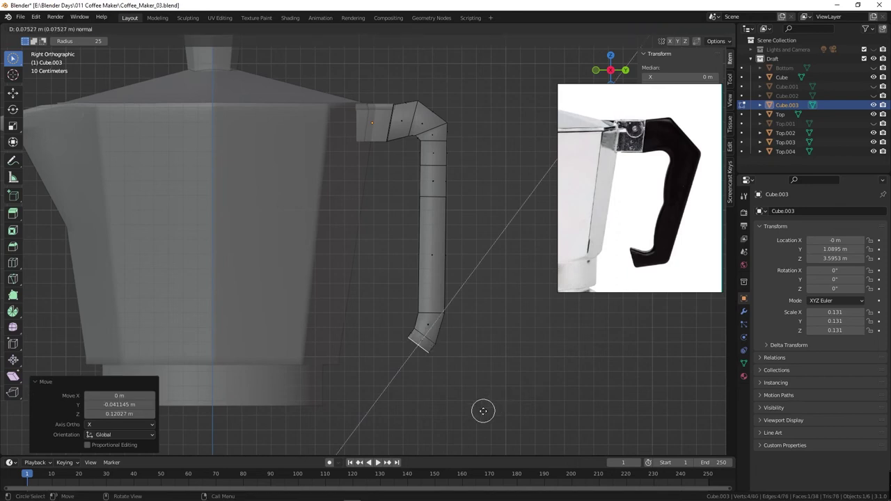
pyautogui.click(476, 413)
pyautogui.press('r')
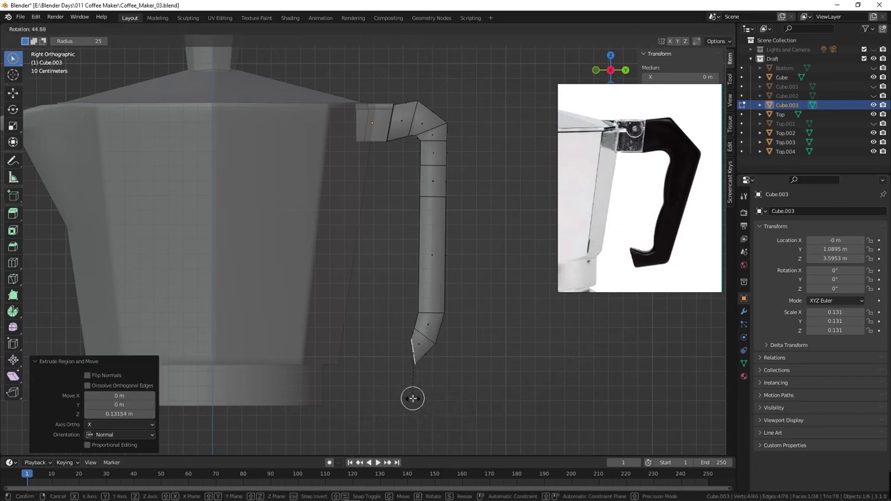
pyautogui.click(412, 398)
pyautogui.press('g')
pyautogui.click(471, 399)
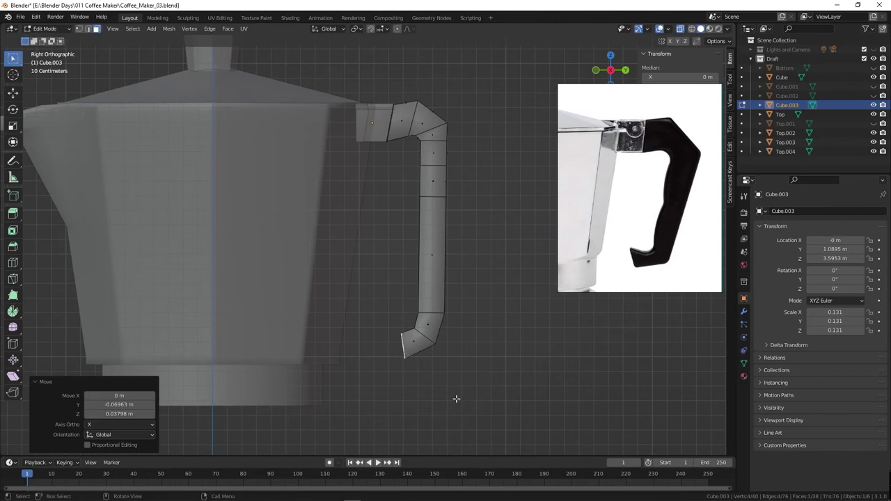
pyautogui.press('g')
pyautogui.click(434, 387)
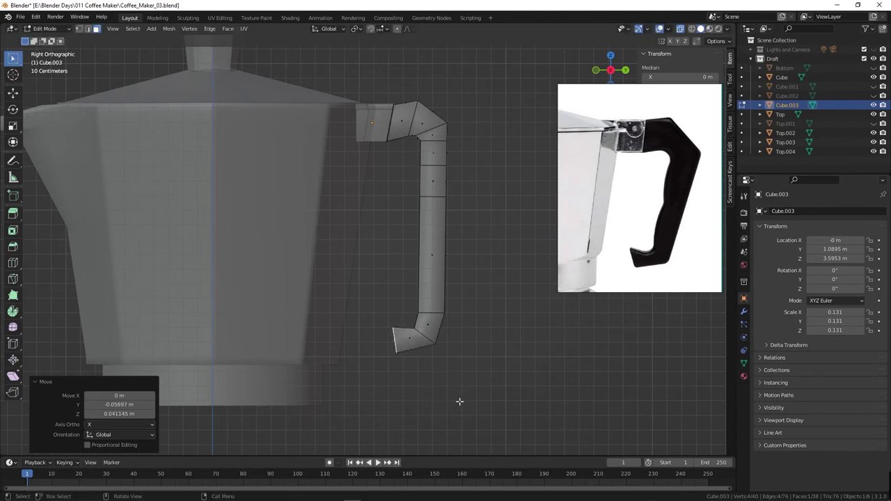
# Extrude the foot, tilt its end 11.5 degrees, and place it in final position
pyautogui.press('e')
pyautogui.click(451, 404)
pyautogui.press('r')
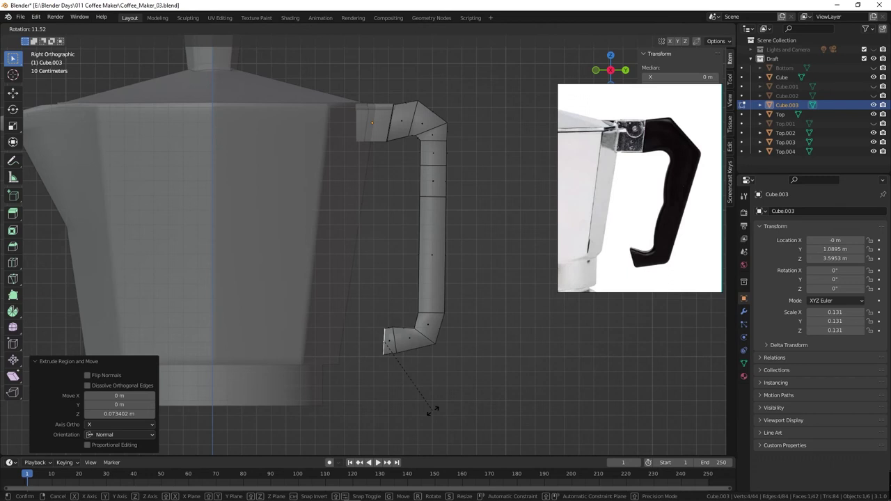
pyautogui.click(433, 411)
pyautogui.press('g')
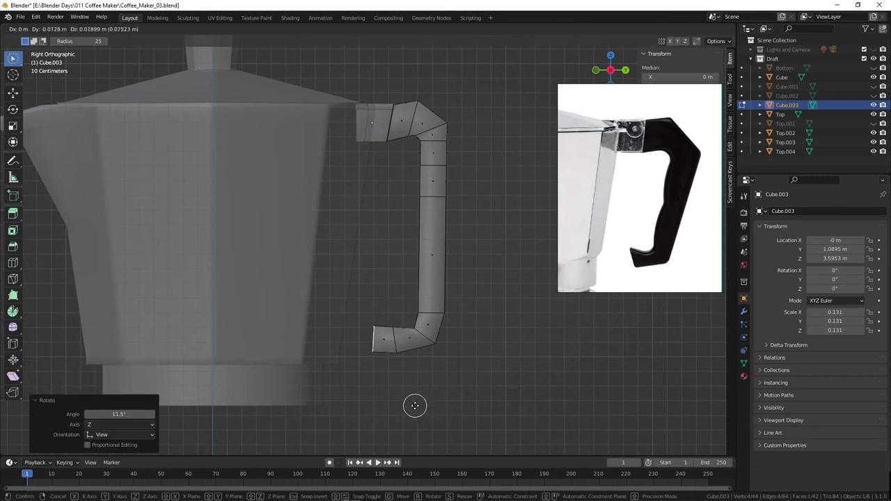
pyautogui.click(414, 406)
pyautogui.press('z')
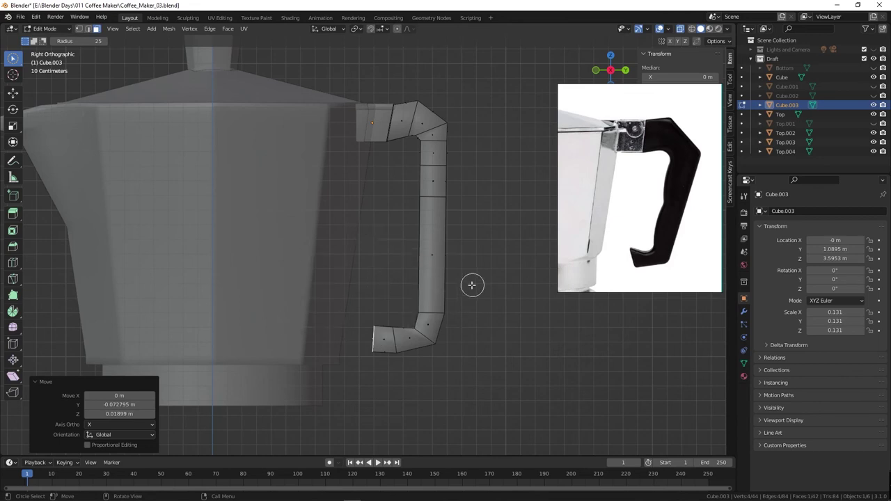
# Stay in mesh Edit Mode and turn off the see-through X-ray display
pyautogui.press('z')
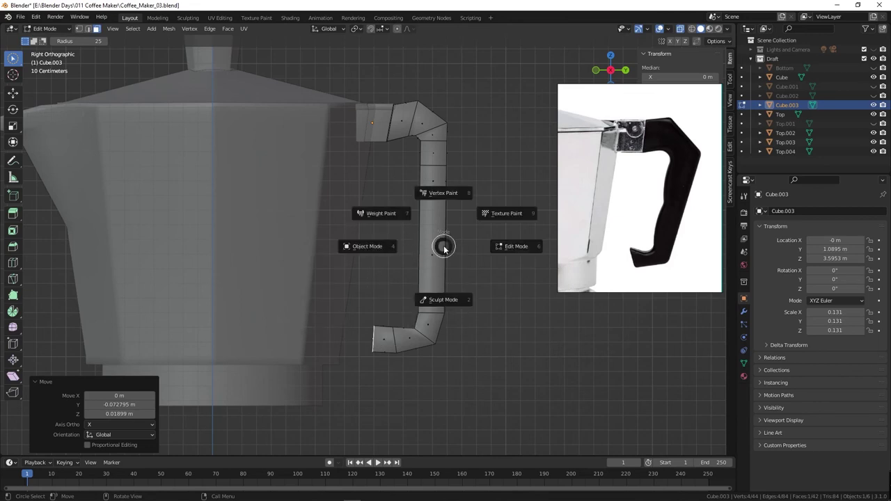
pyautogui.click(516, 246)
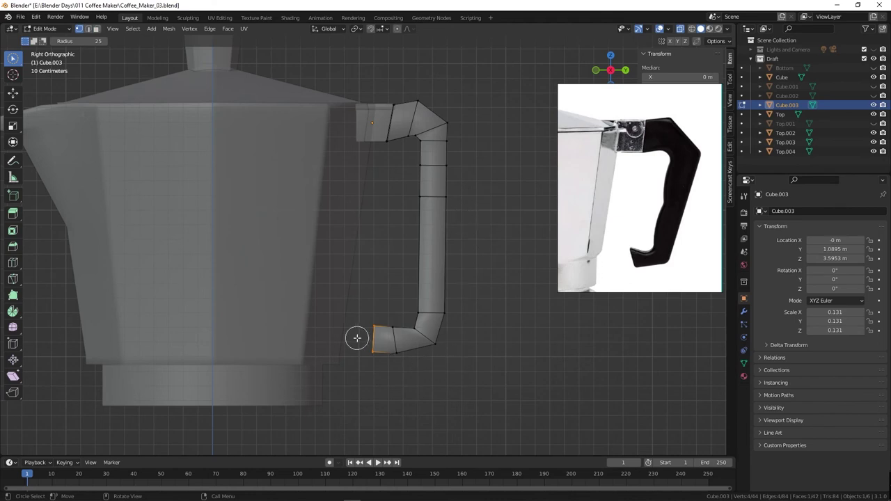
pyautogui.press('w')
# Move a vertex on the foot's bottom upward and an inner grip vertex outward
pyautogui.moveTo(365, 317); pyautogui.dragTo(383, 333)
pyautogui.hotkey('alt', 'z')
pyautogui.hotkey('alt', 'z')
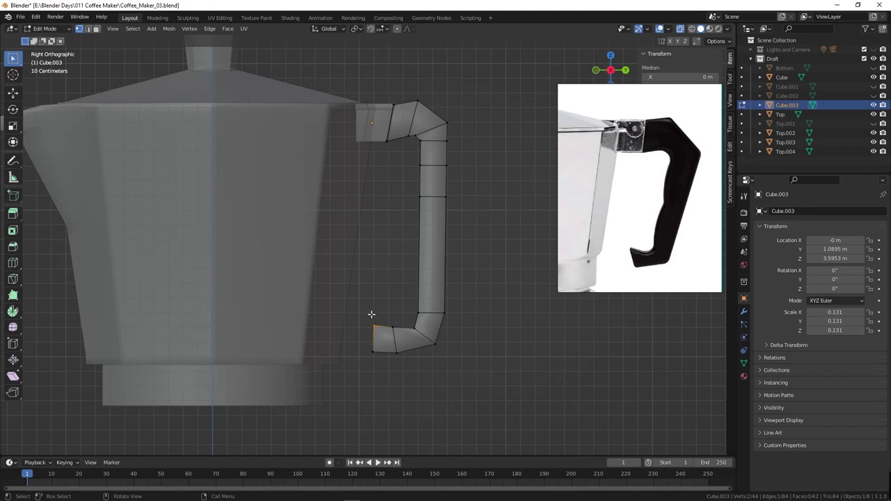
pyautogui.click(404, 367)
pyautogui.press('g')
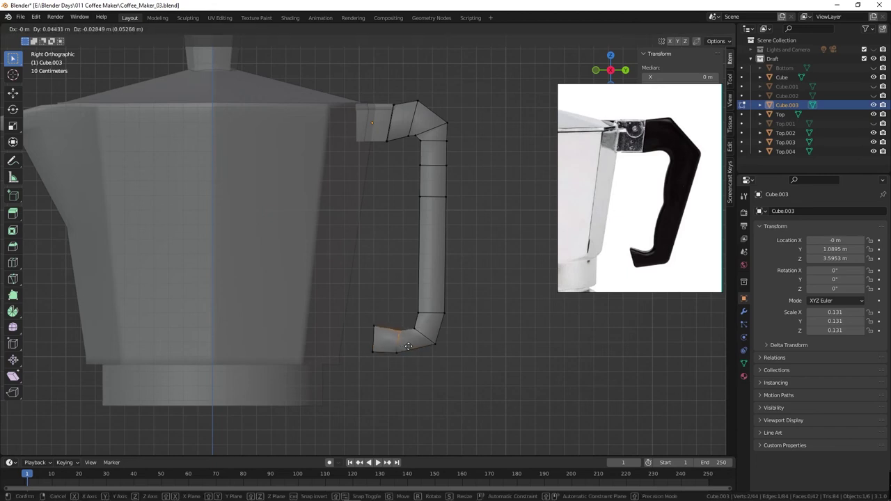
pyautogui.click(408, 346)
pyautogui.click(419, 309)
pyautogui.press('g')
pyautogui.click(440, 310)
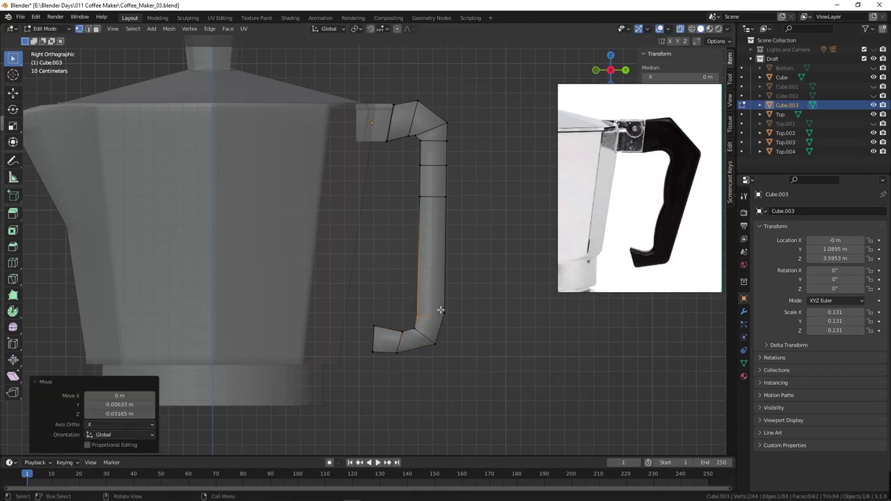
# Slide the grip's middle-section vertices along their edges with Vertex Slide
pyautogui.moveTo(395, 184); pyautogui.dragTo(509, 217)
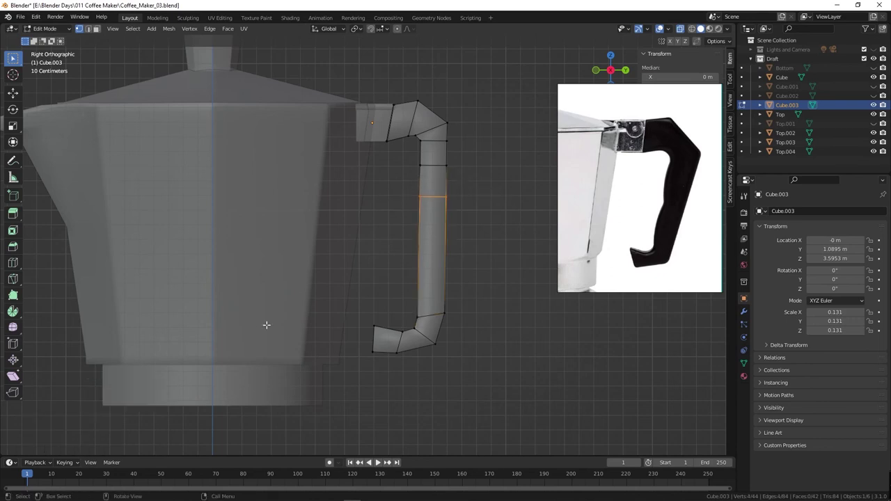
pyautogui.moveTo(19, 348); pyautogui.dragTo(59, 365)
pyautogui.moveTo(431, 198)
pyautogui.mouseDown()
pyautogui.moveTo(435, 275)
pyautogui.moveTo(435, 193)
pyautogui.moveTo(423, 258)
pyautogui.moveTo(432, 246)
pyautogui.mouseUp()
# Add two loop cuts across the grip, shift the lower loop inward, and select an inner edge
pyautogui.click(436, 191)
pyautogui.hotkey('alt', 'a')
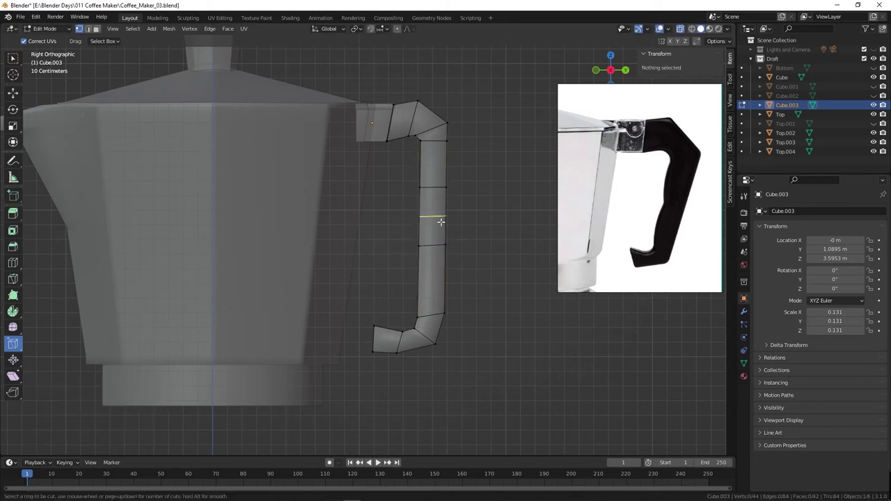
pyautogui.click(432, 216)
pyautogui.click(435, 282)
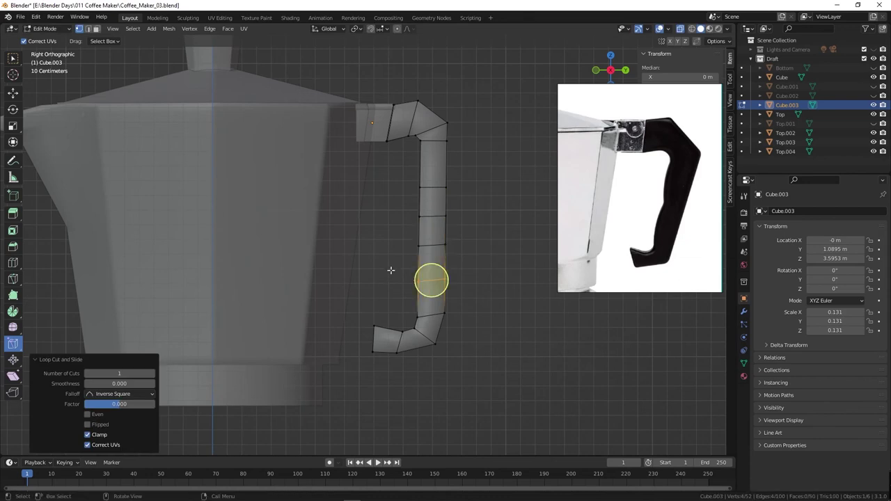
pyautogui.press('g')
pyautogui.click(413, 281)
pyautogui.click(418, 218)
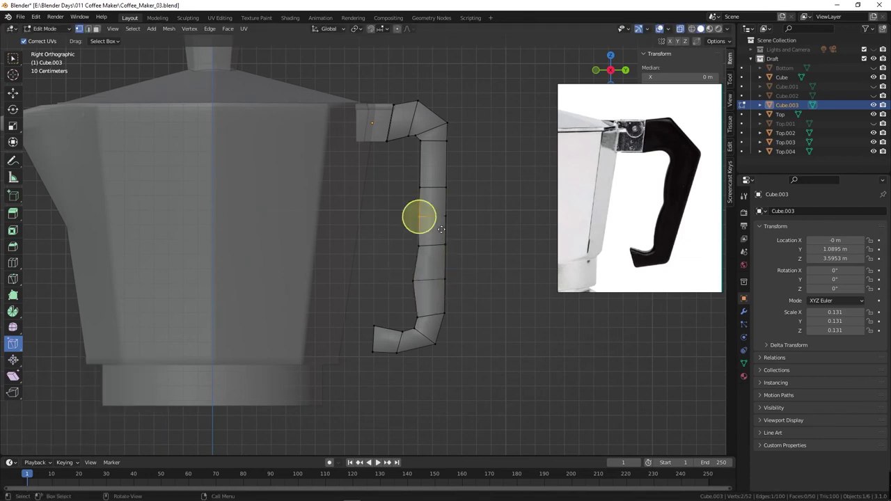
pyautogui.click(418, 218)
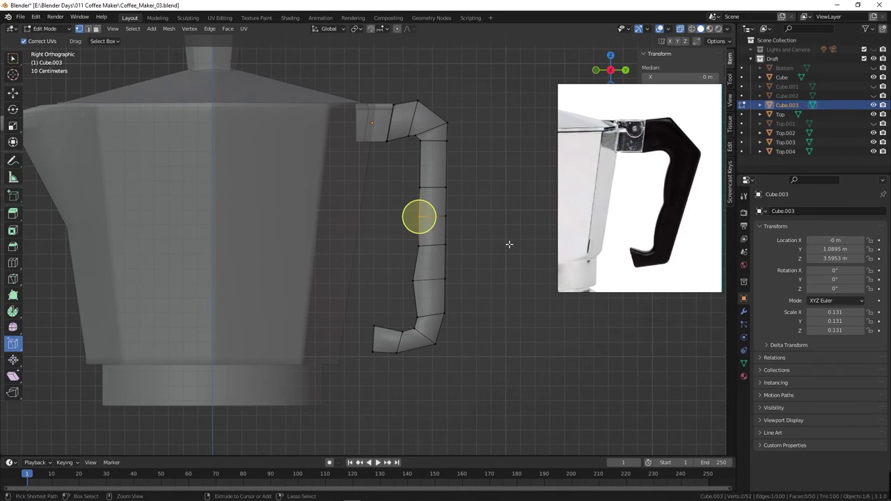
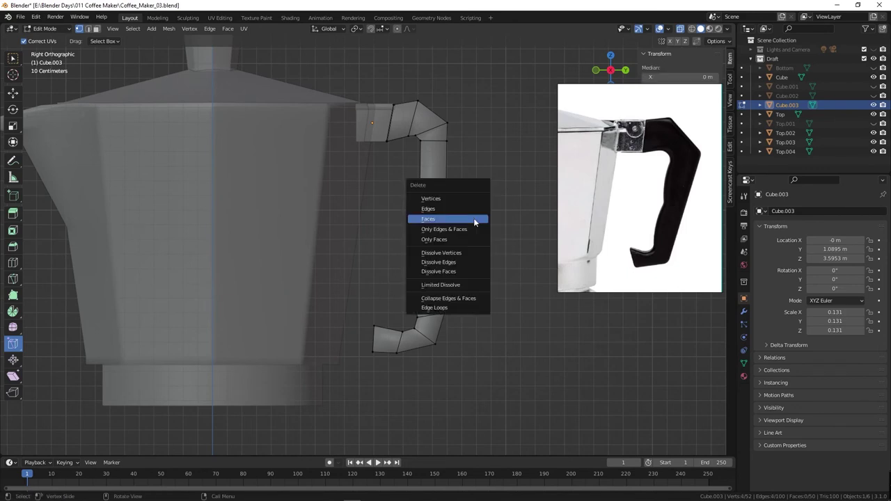
# Dissolve the extra edge loop on the handle and add a new loop cut across it
pyautogui.click(477, 263)
pyautogui.click(417, 186)
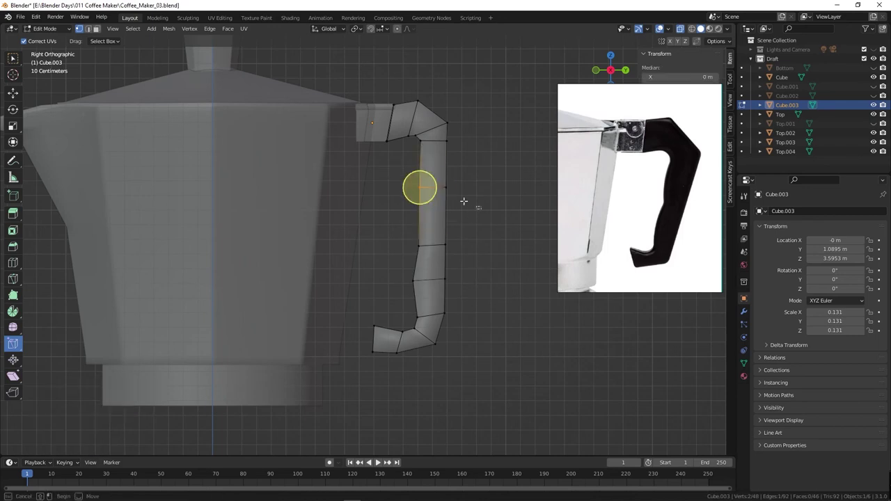
pyautogui.click(422, 199)
pyautogui.click(434, 195)
pyautogui.click(418, 194)
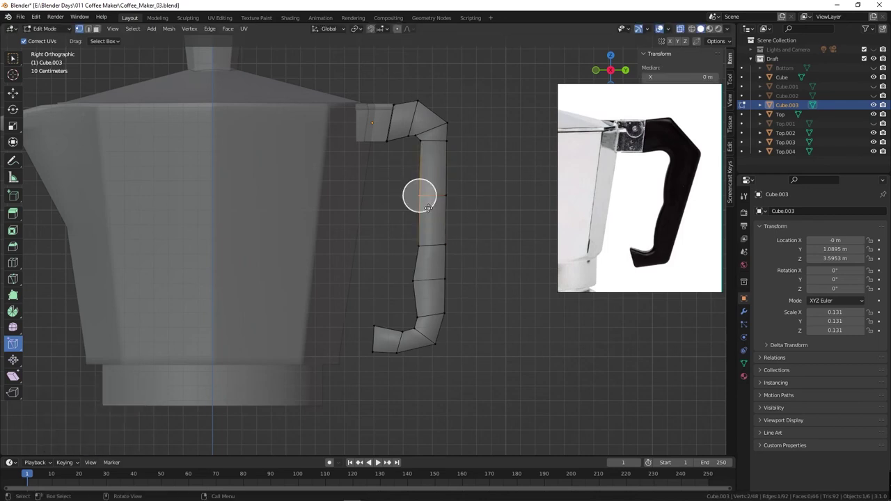
pyautogui.press('g')
pyautogui.click(422, 207)
# Vertex-slide the handle's top vertex down its edge, then push the upper corner and a lower vertex outward
pyautogui.click(420, 142)
pyautogui.click(21, 344)
pyautogui.moveTo(423, 156)
pyautogui.mouseDown()
pyautogui.moveTo(420, 171)
pyautogui.moveTo(428, 143)
pyautogui.moveTo(463, 154)
pyautogui.moveTo(478, 145)
pyautogui.mouseUp()
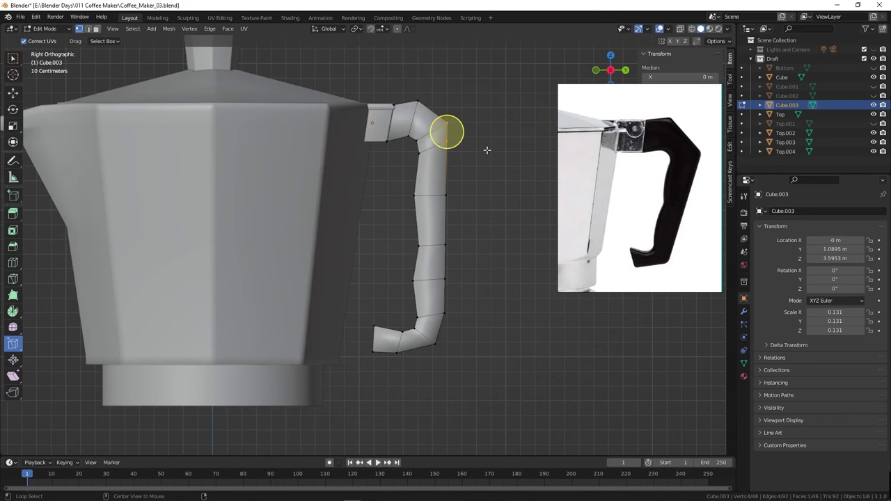
pyautogui.press('w')
pyautogui.press('g')
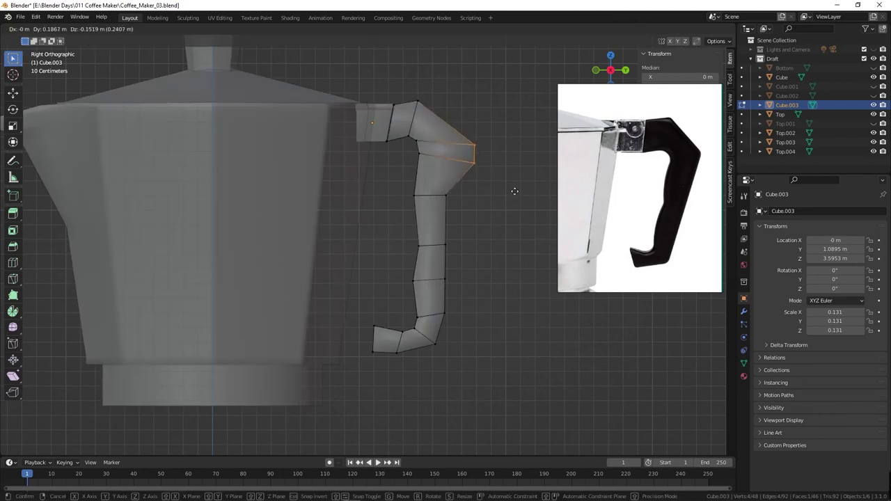
pyautogui.click(515, 189)
pyautogui.click(483, 223)
pyautogui.press('g')
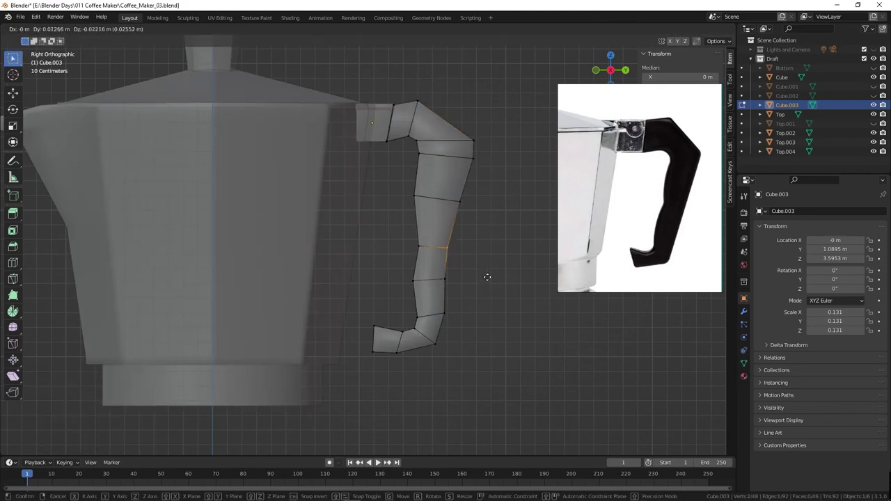
pyautogui.click(487, 286)
# Move the lower handle vertices down to follow the reference outline
pyautogui.click(471, 295)
pyautogui.press('g')
pyautogui.click(469, 298)
pyautogui.press('g')
pyautogui.click(460, 332)
pyautogui.click(458, 301)
pyautogui.press('g')
pyautogui.click(457, 306)
# Nudge the middle and lower inner handle vertices to match the photo's curve
pyautogui.click(465, 209)
pyautogui.press('g')
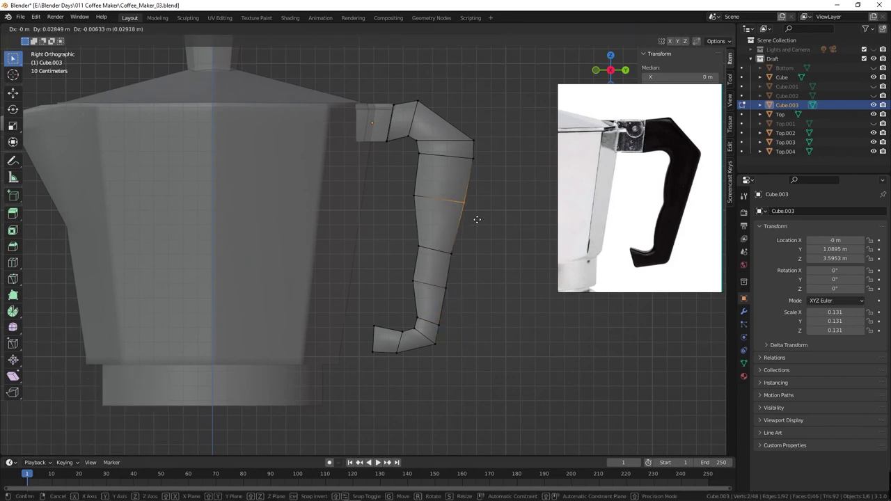
pyautogui.click(477, 219)
pyautogui.click(453, 247)
pyautogui.press('g')
pyautogui.click(479, 277)
pyautogui.click(437, 278)
pyautogui.press('g')
pyautogui.click(457, 291)
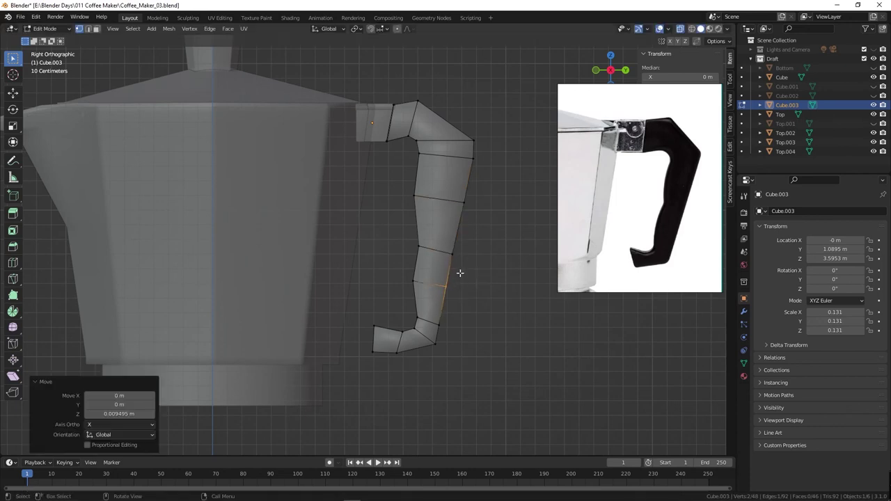
# Flare the top-right corner outward, drop the bottom vertex, and shift the top vertex right
pyautogui.click(471, 136)
pyautogui.press('g')
pyautogui.click(501, 145)
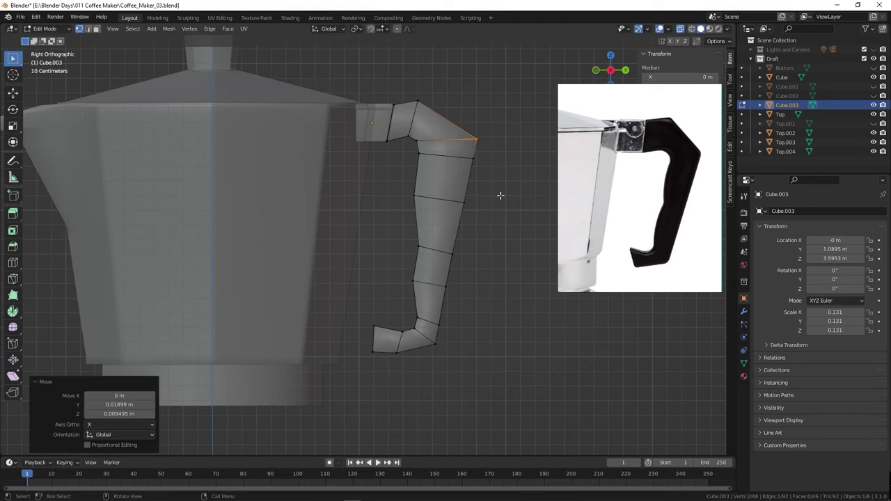
pyautogui.click(425, 336)
pyautogui.press('g')
pyautogui.click(441, 370)
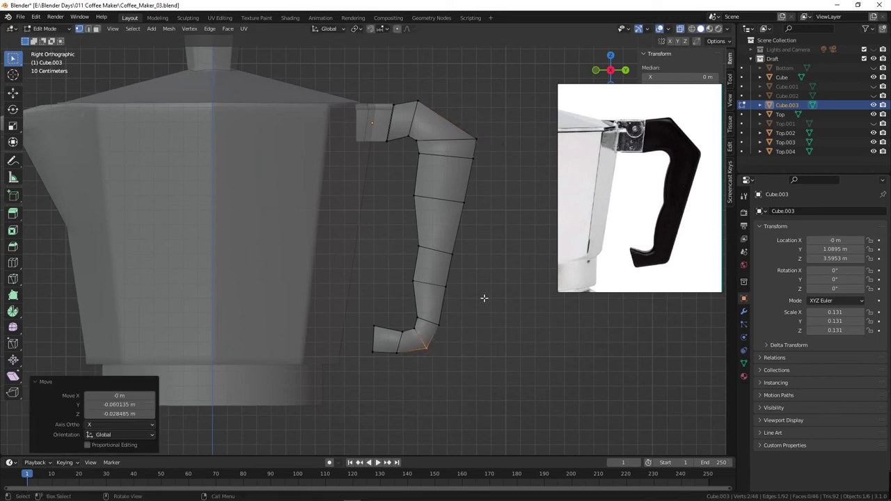
pyautogui.click(413, 102)
pyautogui.press('g')
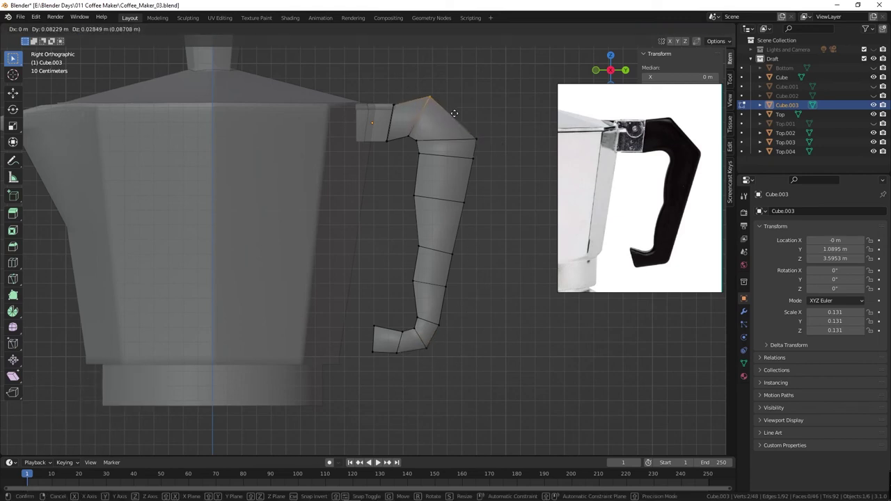
pyautogui.click(458, 118)
# Reposition the handle's side and lower vertices to trace the reference handle
pyautogui.click(477, 161)
pyautogui.press('g')
pyautogui.click(471, 195)
pyautogui.click(468, 204)
pyautogui.press('g')
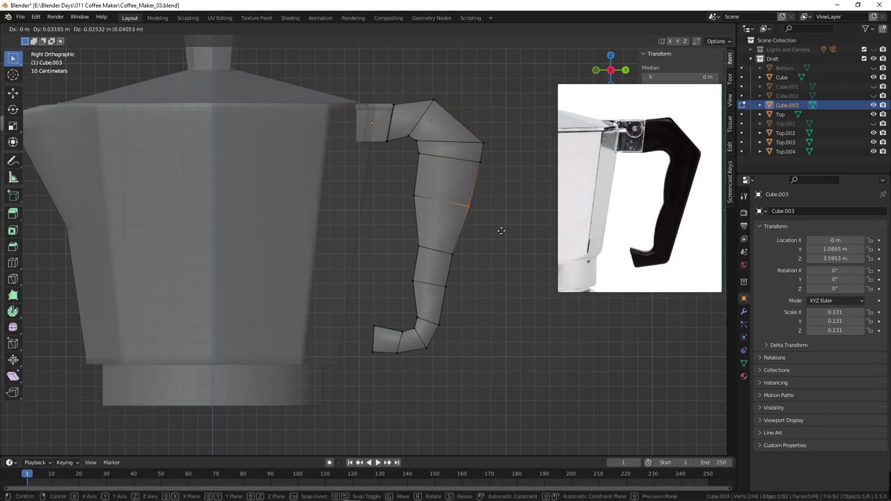
pyautogui.click(487, 244)
pyautogui.press('g')
pyautogui.click(480, 267)
pyautogui.click(446, 285)
pyautogui.press('g')
pyautogui.click(411, 319)
# Adjust the bottom handle vertex and the lower-left vertex slightly
pyautogui.click(411, 319)
pyautogui.press('g')
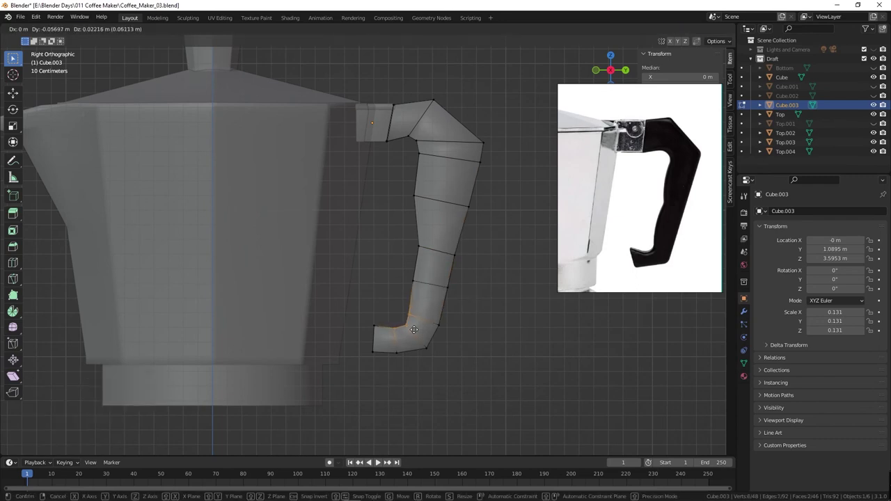
pyautogui.click(414, 329)
pyautogui.click(374, 326)
pyautogui.press('g')
pyautogui.click(382, 328)
# Fine-tune the upper and top handle vertices, then return to Object Mode to view the handle
pyautogui.click(414, 196)
pyautogui.press('g')
pyautogui.click(417, 167)
pyautogui.click(431, 164)
pyautogui.press('g')
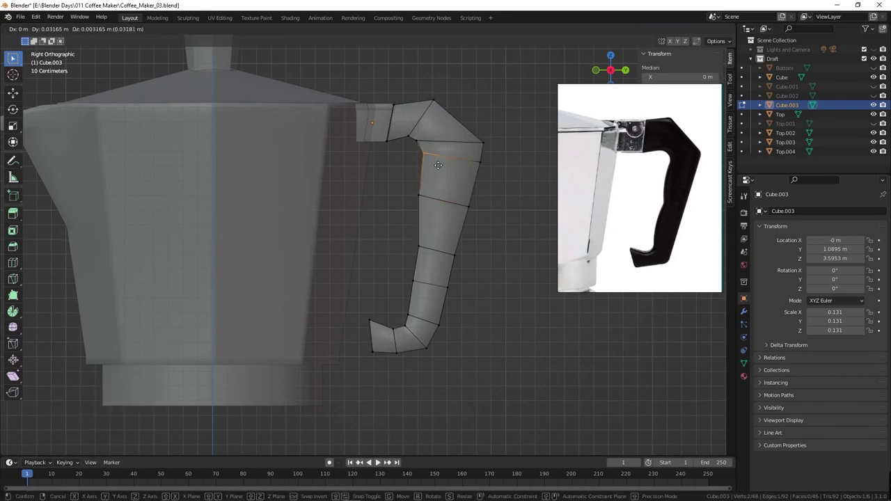
pyautogui.click(439, 163)
pyautogui.press('g')
pyautogui.click(446, 153)
pyautogui.click(419, 197)
pyautogui.press('g')
pyautogui.click(437, 209)
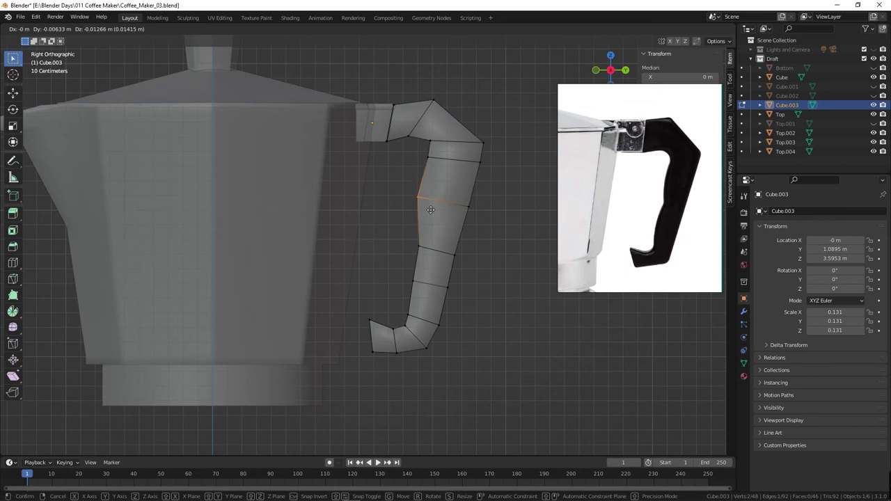
pyautogui.press('Tab')
pyautogui.press('Tab')
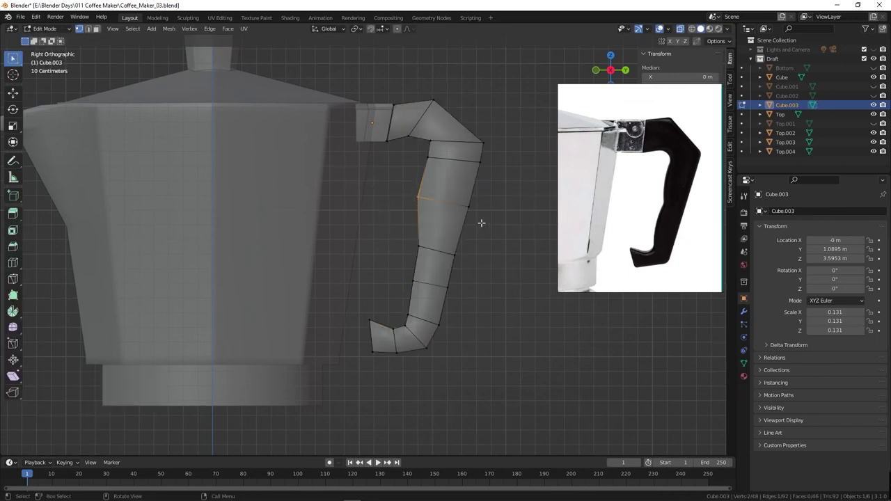
pyautogui.moveTo(480, 221); pyautogui.dragTo(462, 250, button='middle')
# Save the file and add a Subdivision Surface modifier to smooth the handle
pyautogui.hotkey('ctrl', 's')
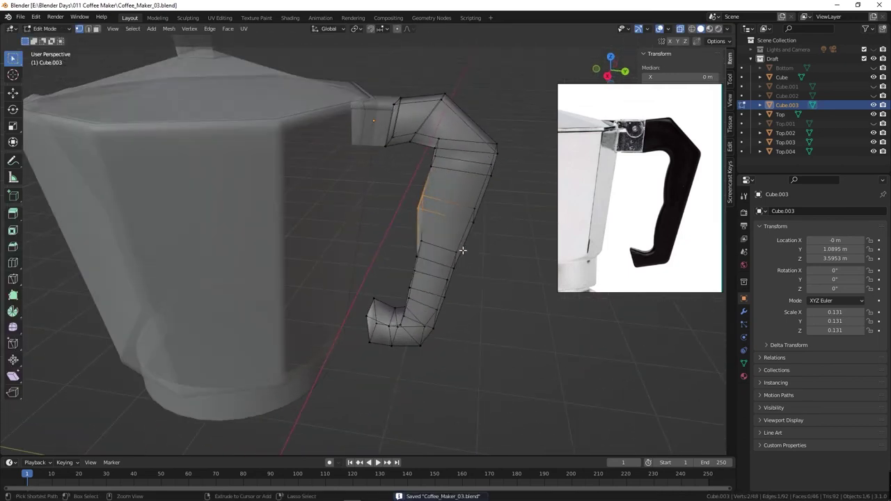
pyautogui.click(742, 317)
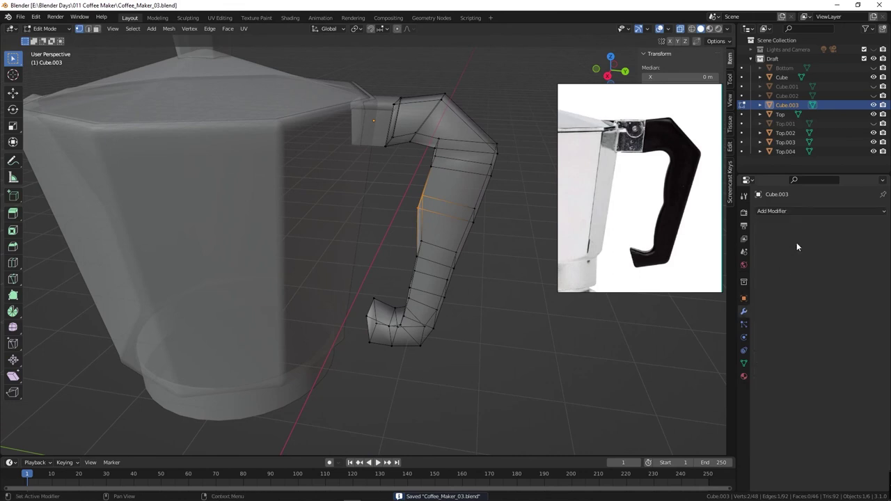
pyautogui.click(807, 211)
pyautogui.click(525, 295)
pyautogui.press('Tab')
pyautogui.click(467, 296)
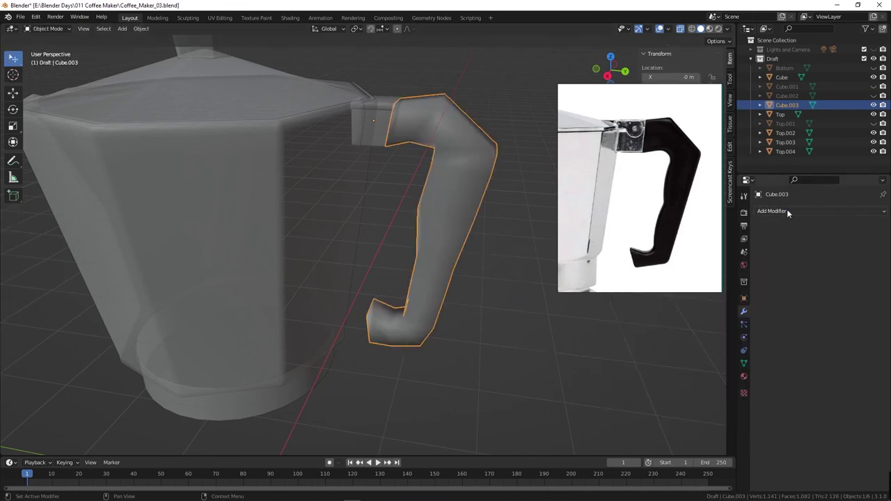
pyautogui.click(786, 211)
pyautogui.click(785, 371)
pyautogui.scroll(2, 497, 255)
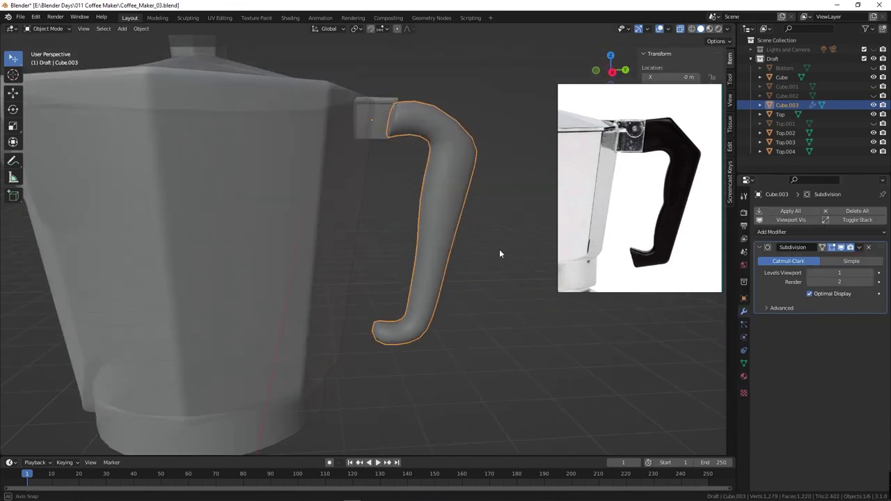
# Switch to the right orthographic view and edit the handle's cage mesh in X-ray
pyautogui.press('Tab')
pyautogui.press('Tab')
pyautogui.click(405, 242)
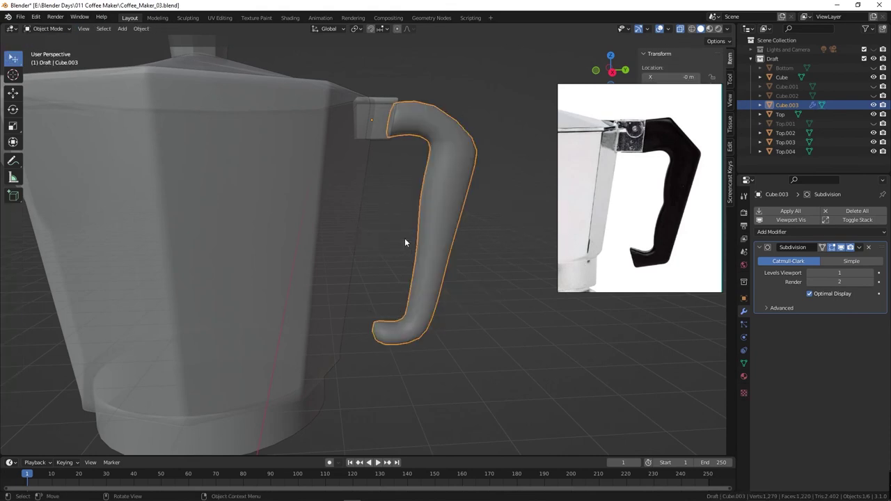
pyautogui.press('`')
pyautogui.click(411, 144)
pyautogui.press('Tab')
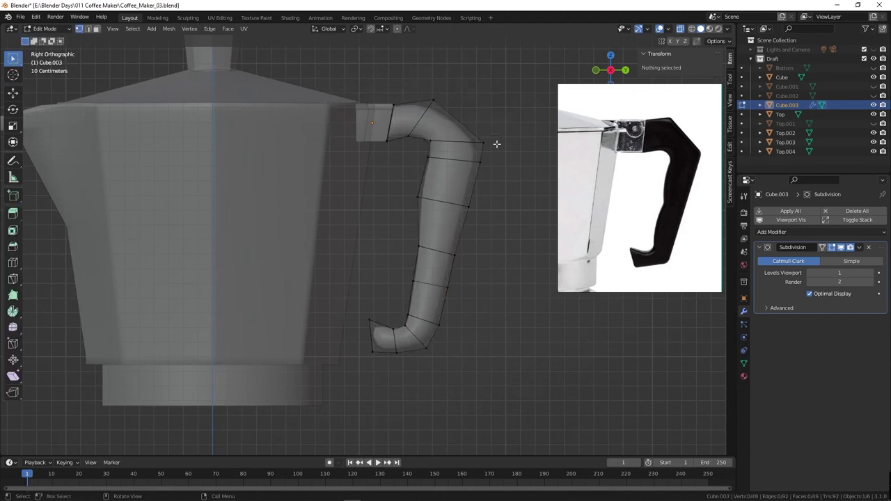
pyautogui.hotkey('alt', 'z')
# Cut edge loops near the handle's root and near its top bend
pyautogui.keyDown('alt'); pyautogui.click(406, 126); pyautogui.keyUp('alt')
pyautogui.press('g')
pyautogui.press('g')
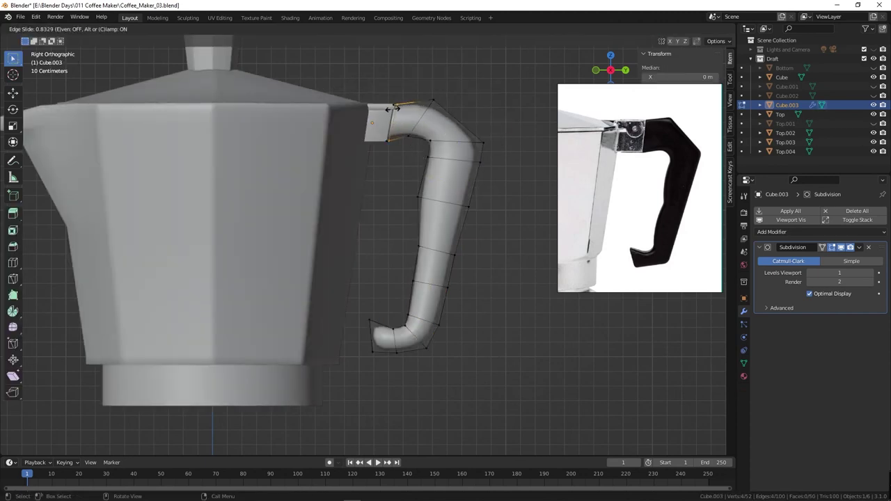
pyautogui.click(393, 109)
pyautogui.hotkey('ctrl', 'r')
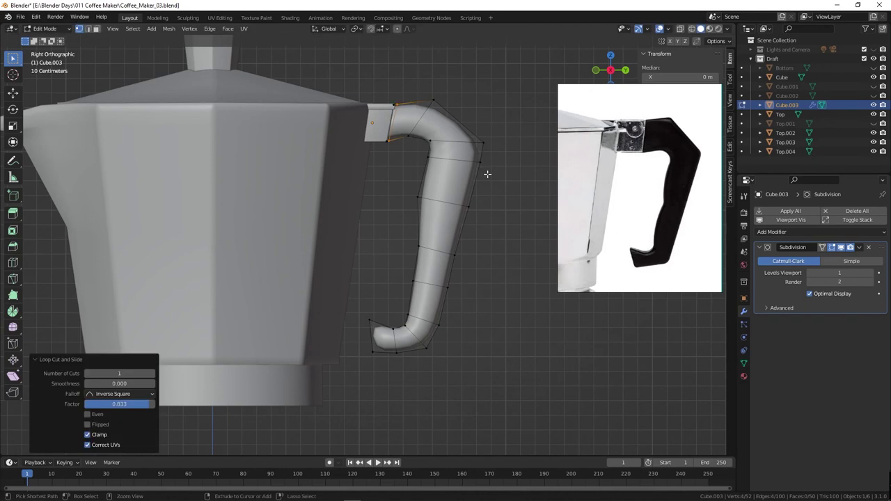
pyautogui.click(481, 149)
pyautogui.click(481, 149)
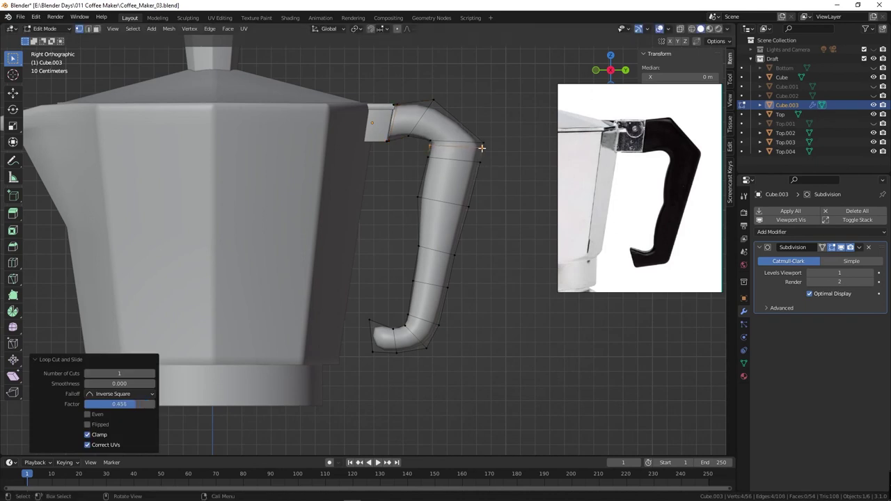
pyautogui.hotkey('ctrl', 'r')
pyautogui.click(437, 108)
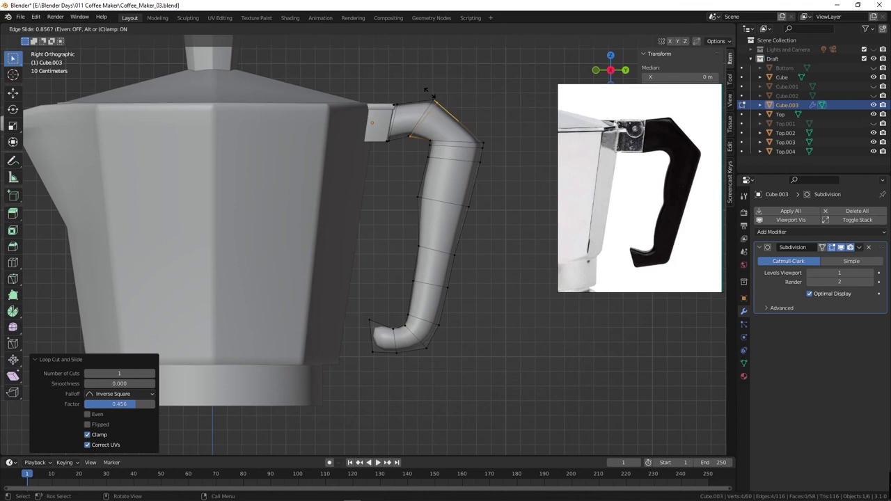
pyautogui.click(427, 93)
# Add more loop cuts at the handle's bottom and top bends, the last slid to 0.745
pyautogui.hotkey('ctrl', 'r')
pyautogui.click(420, 352)
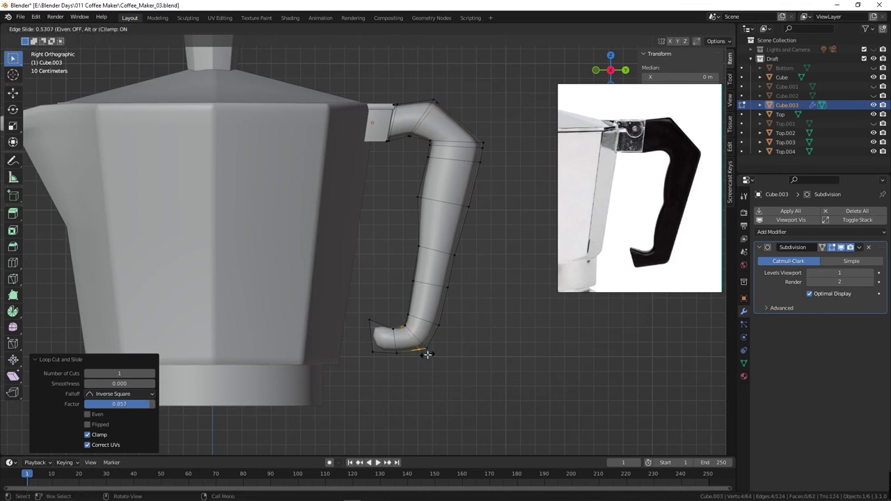
pyautogui.click(428, 354)
pyautogui.hotkey('ctrl', 'r')
pyautogui.click(438, 345)
pyautogui.click(434, 349)
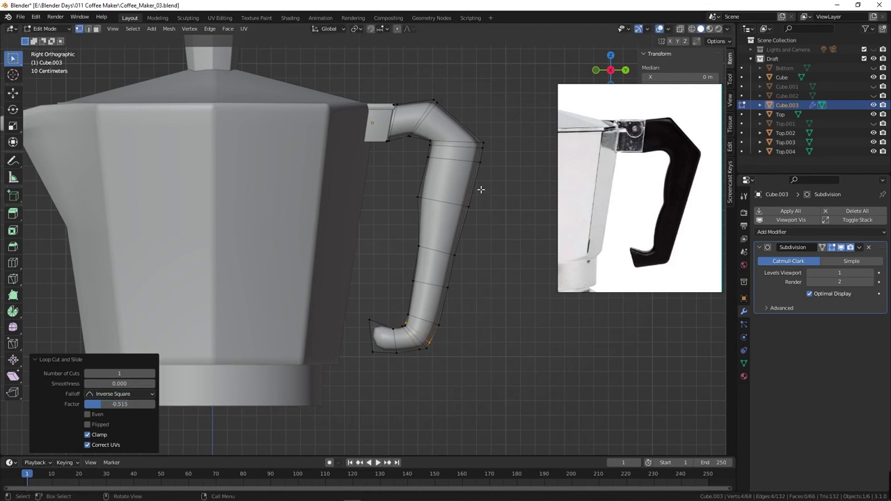
pyautogui.hotkey('ctrl', 'r')
pyautogui.click(461, 132)
pyautogui.click(474, 140)
pyautogui.hotkey('ctrl', 'r')
pyautogui.click(448, 112)
pyautogui.click(447, 106)
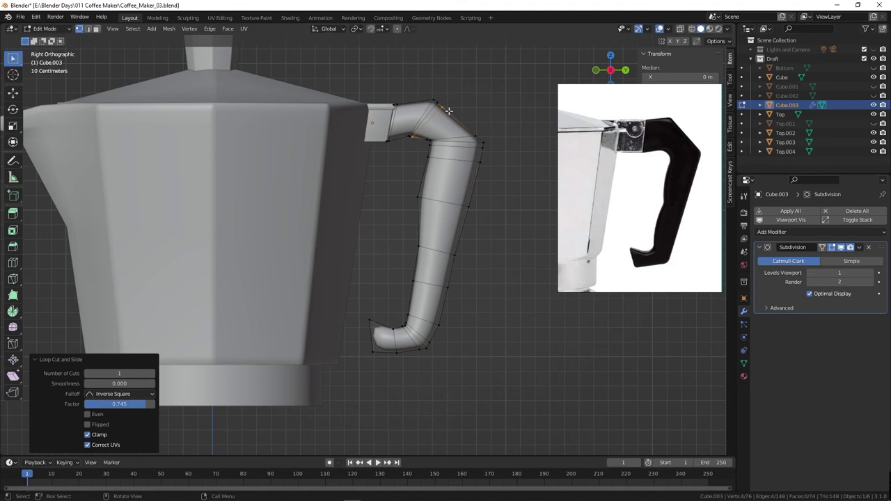
# Select the top-bend vertices and nudge them up and to the right
pyautogui.moveTo(416, 80); pyautogui.dragTo(479, 121)
pyautogui.hotkey('alt', 'z')
pyautogui.press('g')
pyautogui.click(456, 119)
pyautogui.press('g')
pyautogui.click(460, 125)
# Move the middle and lower handle vertices to refine the curve, then turn off X-ray
pyautogui.moveTo(454, 129); pyautogui.dragTo(533, 189)
pyautogui.press('g')
pyautogui.click(495, 224)
pyautogui.click(459, 254)
pyautogui.press('g')
pyautogui.click(488, 268)
pyautogui.click(452, 284)
pyautogui.press('g')
pyautogui.click(482, 310)
pyautogui.hotkey('alt', 'z')
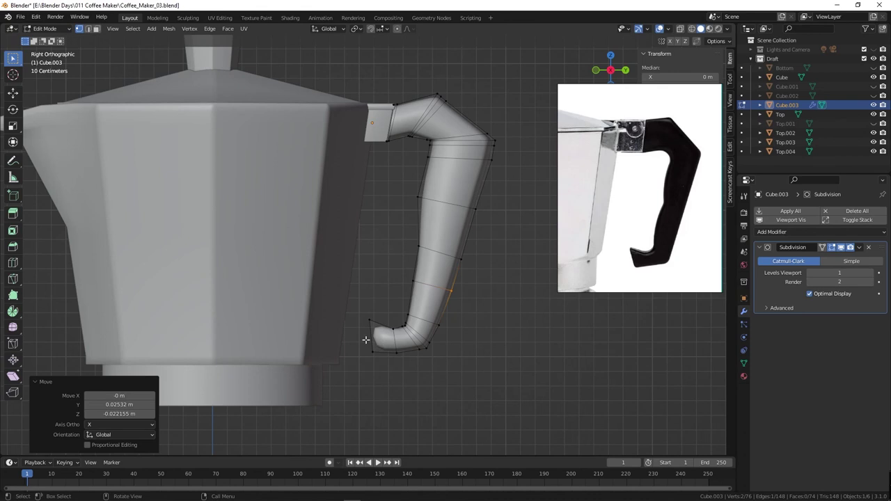
# Cut two more edge loops across the handle and adjust one loop's position
pyautogui.hotkey('ctrl', 'r')
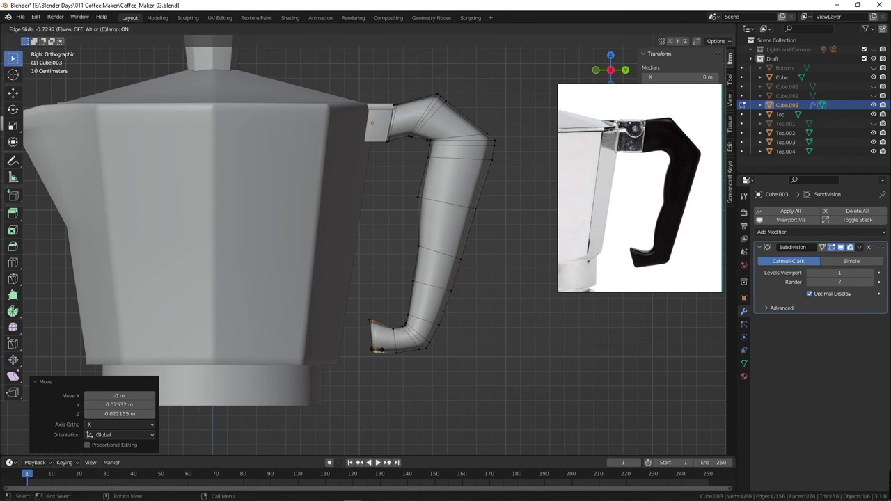
pyautogui.click(379, 348)
pyautogui.moveTo(380, 348)
pyautogui.mouseDown(button='middle')
pyautogui.moveTo(326, 273)
pyautogui.moveTo(301, 322)
pyautogui.moveTo(348, 305)
pyautogui.moveTo(299, 320)
pyautogui.moveTo(302, 300)
pyautogui.moveTo(313, 306)
pyautogui.mouseUp(button='middle')
pyautogui.hotkey('ctrl', 'r')
pyautogui.click(401, 268)
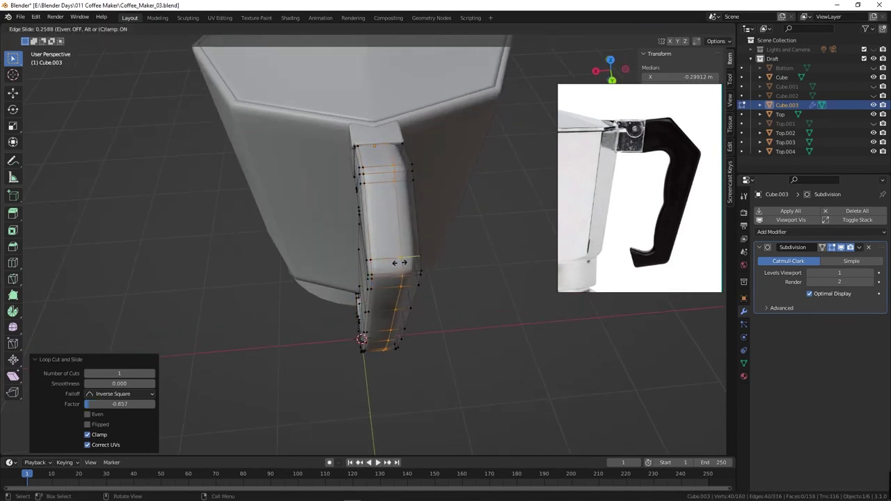
pyautogui.click(410, 265)
pyautogui.moveTo(411, 265); pyautogui.dragTo(417, 205, button='middle')
pyautogui.keyDown('alt'); pyautogui.click(416, 201); pyautogui.keyUp('alt')
pyautogui.press('g')
pyautogui.press('g')
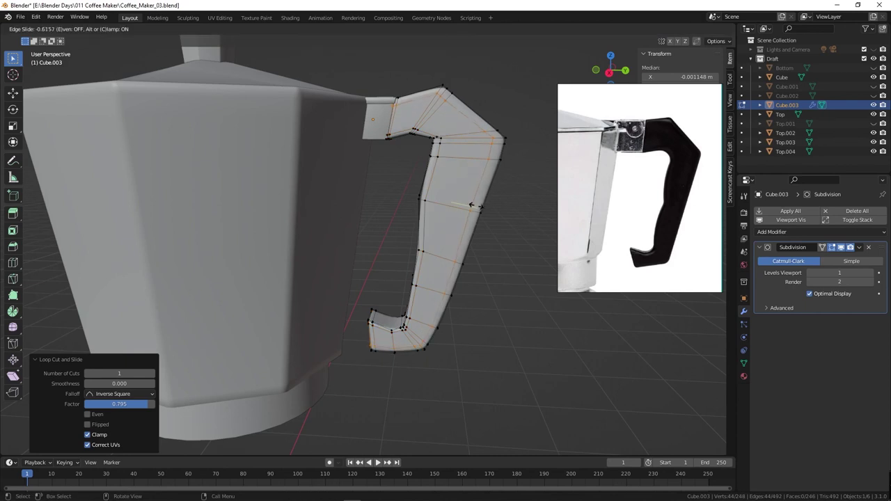
pyautogui.press('Escape')
# Check the handle from the side view in Object Mode and save as Coffee_Maker_04.blend
pyautogui.press('Tab')
pyautogui.hotkey('ctrl', 'Tab')
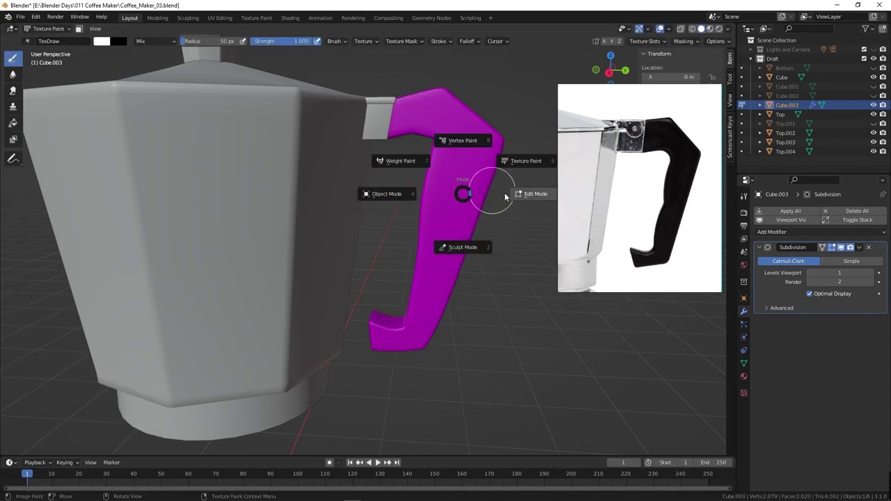
pyautogui.press('Tab')
pyautogui.scroll(3, 429, 163)
pyautogui.keyDown('shift'); pyautogui.moveTo(456, 102); pyautogui.dragTo(417, 190, button='middle'); pyautogui.keyUp('shift')
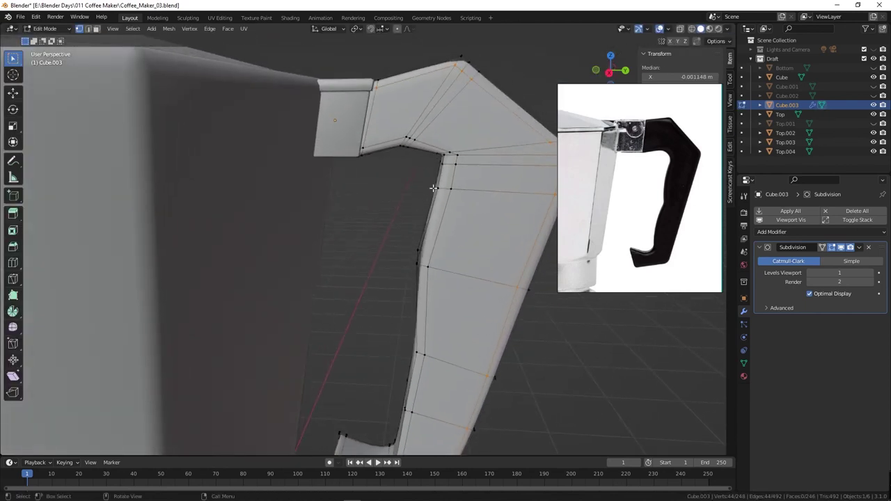
pyautogui.press('KP_3')
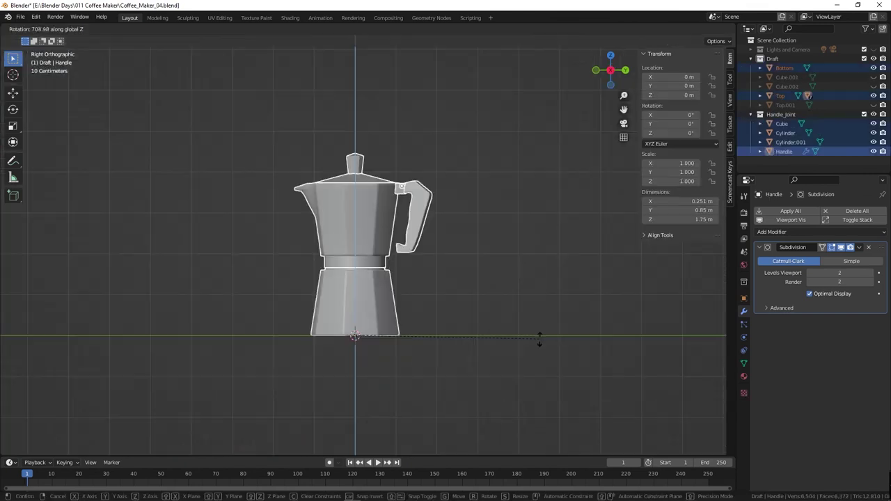
pyautogui.press('Tab')
pyautogui.scroll(3, 525, 334)
pyautogui.hotkey('ctrl', 's')
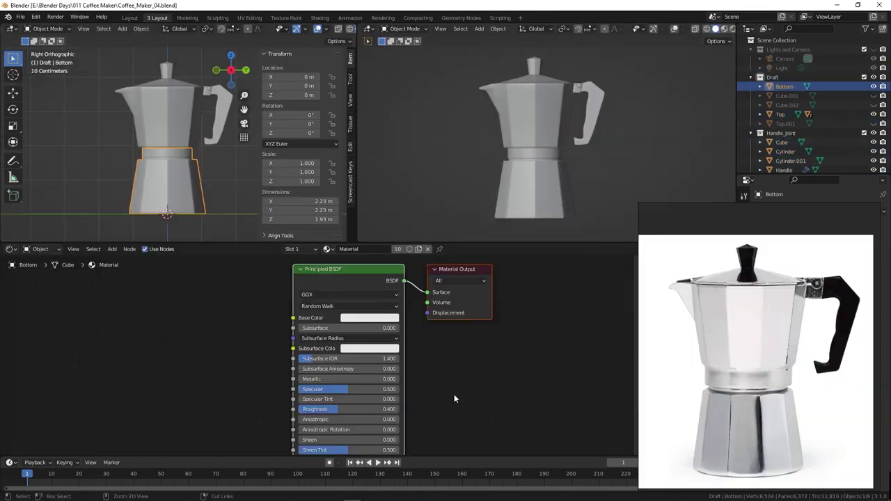
# Rename the body's material to Brused_Metal and save the file
pyautogui.scroll(3, 454, 394)
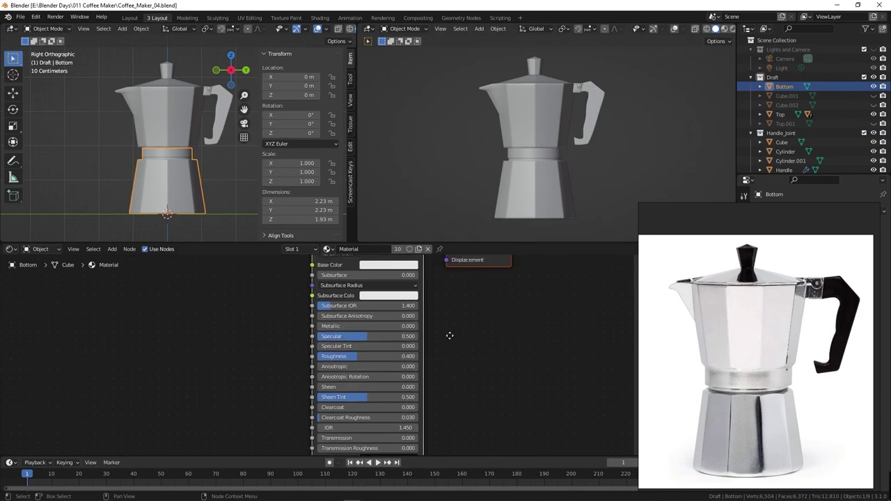
pyautogui.keyDown('shift'); pyautogui.scroll(2, 450, 334); pyautogui.keyUp('shift')
pyautogui.doubleClick(348, 248)
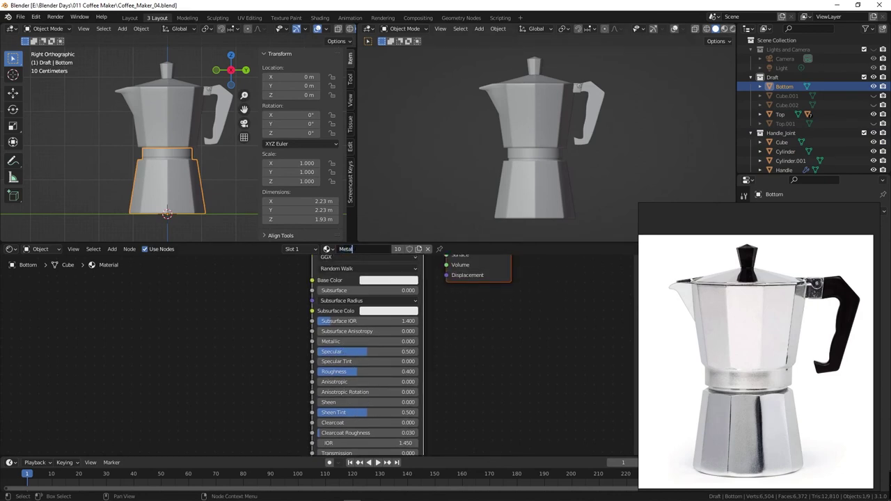
pyautogui.press('BackSpace')
pyautogui.write('_')
pyautogui.press('Return')
pyautogui.hotkey('ctrl', 's')
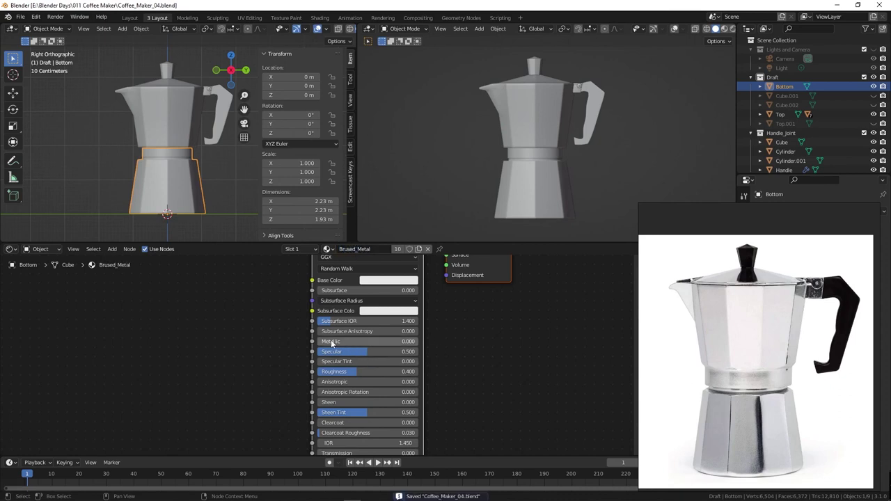
# Preview materials and make Brused_Metal fully metallic with roughness 0.432
pyautogui.click(724, 29)
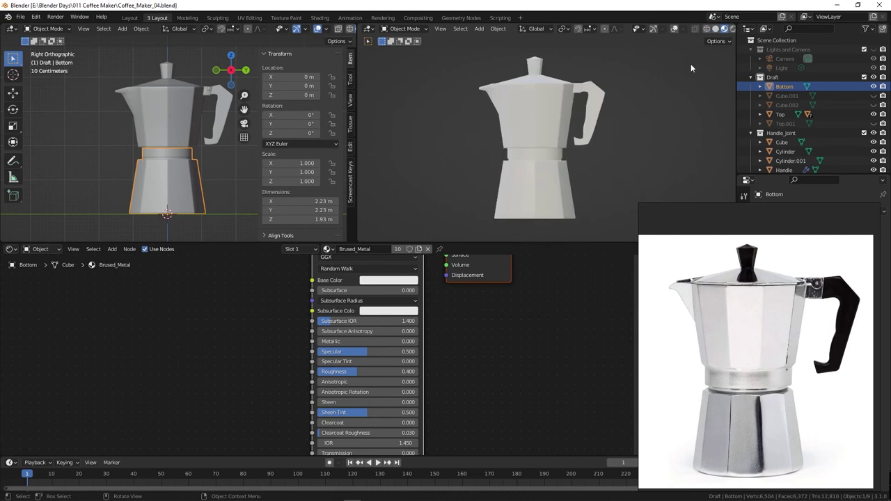
pyautogui.moveTo(373, 340)
pyautogui.mouseDown()
pyautogui.moveTo(422, 342)
pyautogui.moveTo(425, 371)
pyautogui.mouseUp()
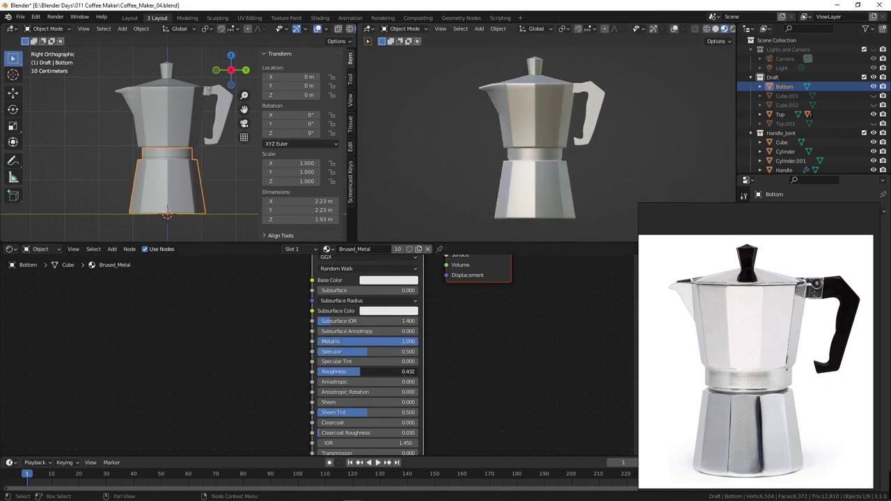
pyautogui.hotkey('ctrl', 's')
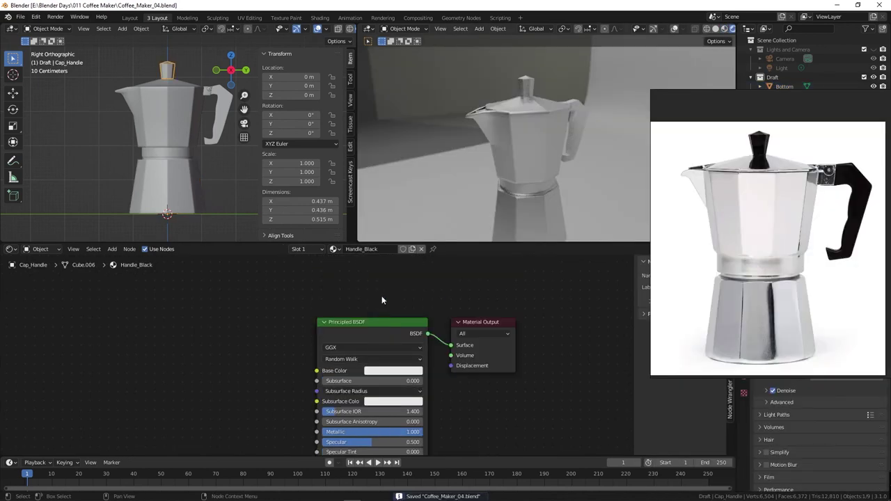
# Lower Handle_Black's metallic to 0.177 and darken its base colour to near black
pyautogui.moveTo(381, 300); pyautogui.dragTo(364, 237, button='middle')
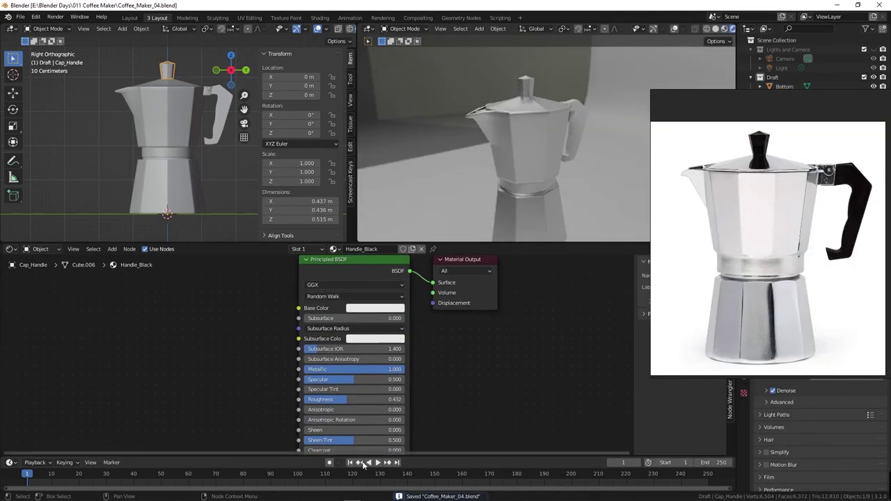
pyautogui.moveTo(394, 369); pyautogui.dragTo(341, 369)
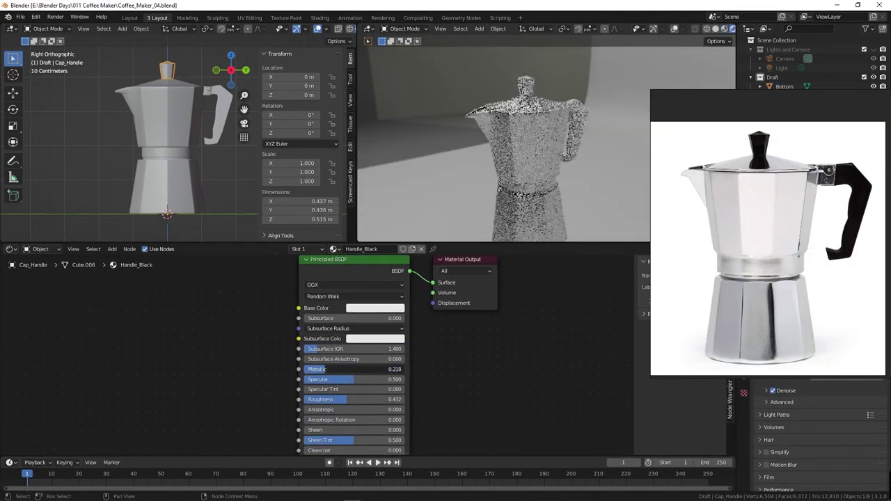
pyautogui.click(374, 308)
pyautogui.moveTo(425, 178); pyautogui.dragTo(443, 242)
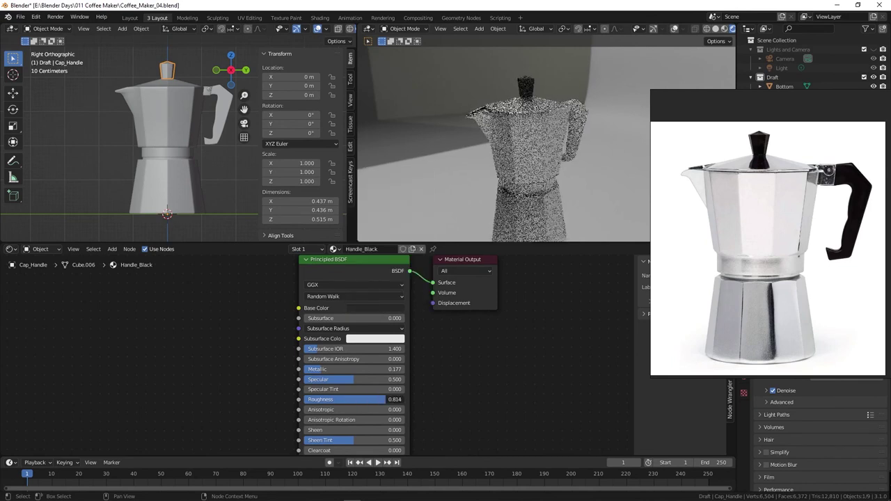
# Assign Handle_Black to the handle object and render the scene with F12
pyautogui.click(217, 112)
pyautogui.click(327, 249)
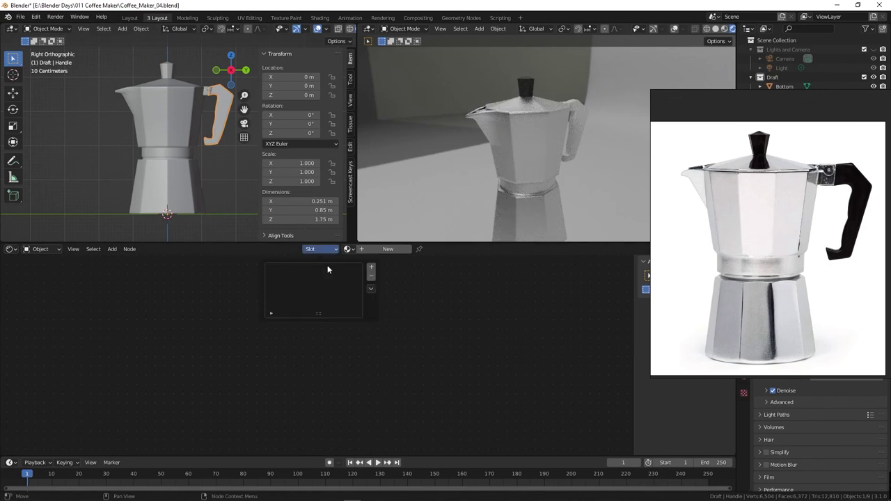
pyautogui.click(348, 248)
pyautogui.click(356, 260)
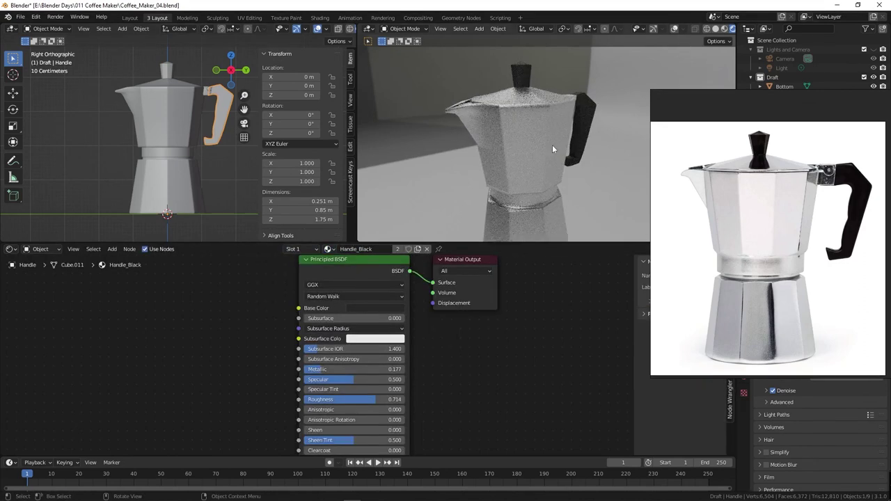
pyautogui.press('F12')
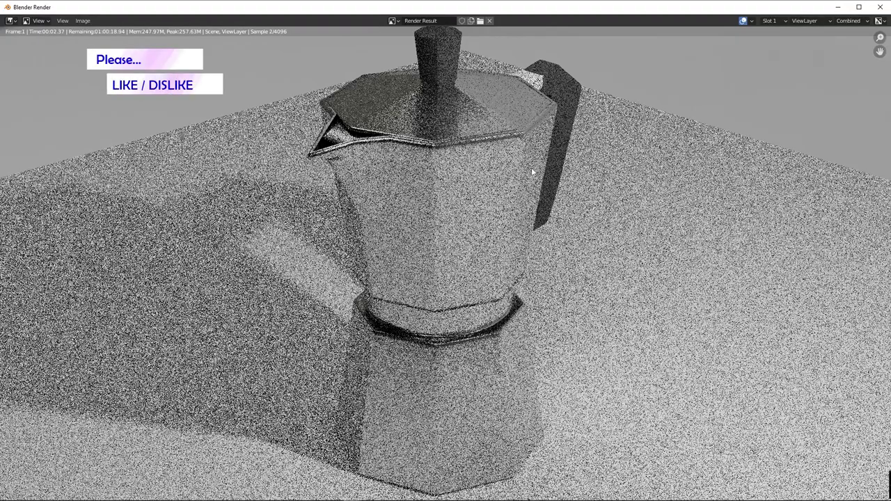